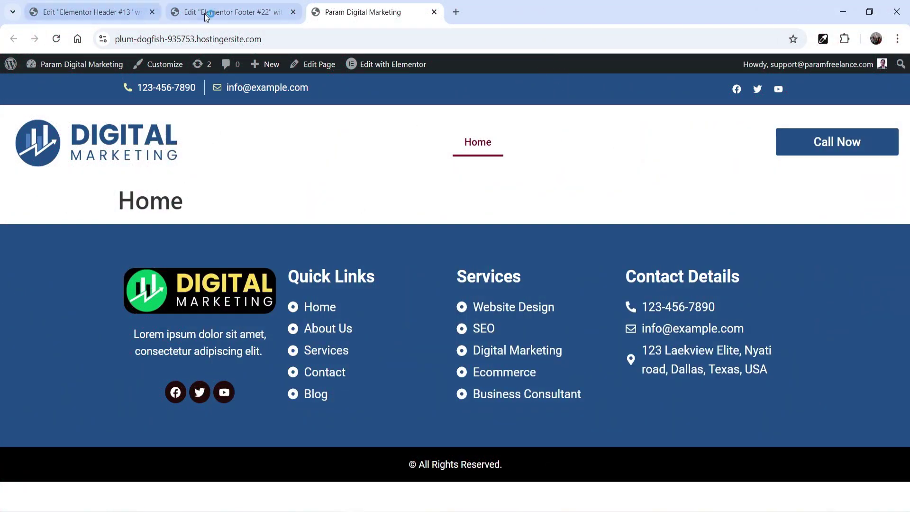
- Switch to the Elementor footer editor, open its Site Settings and look through the available sections
left_click(206, 13)
scroll(488, 256, "down", 5)
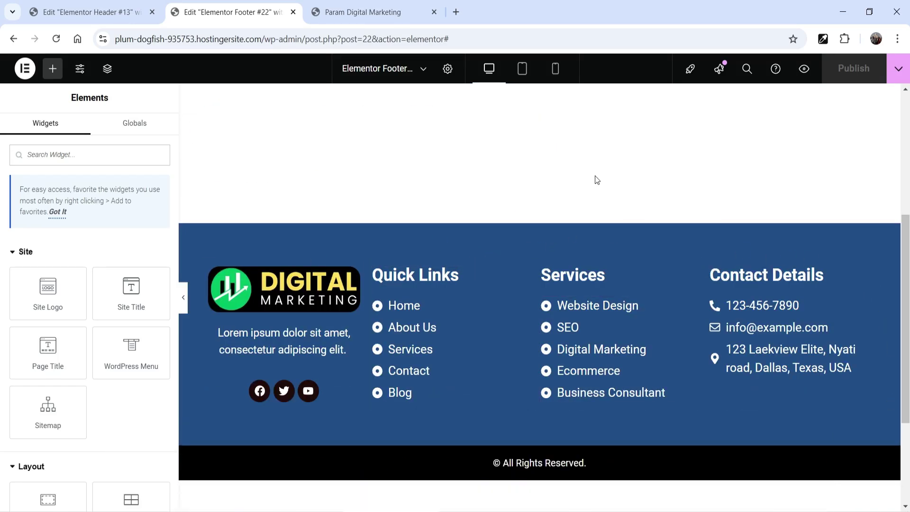
left_click(79, 70)
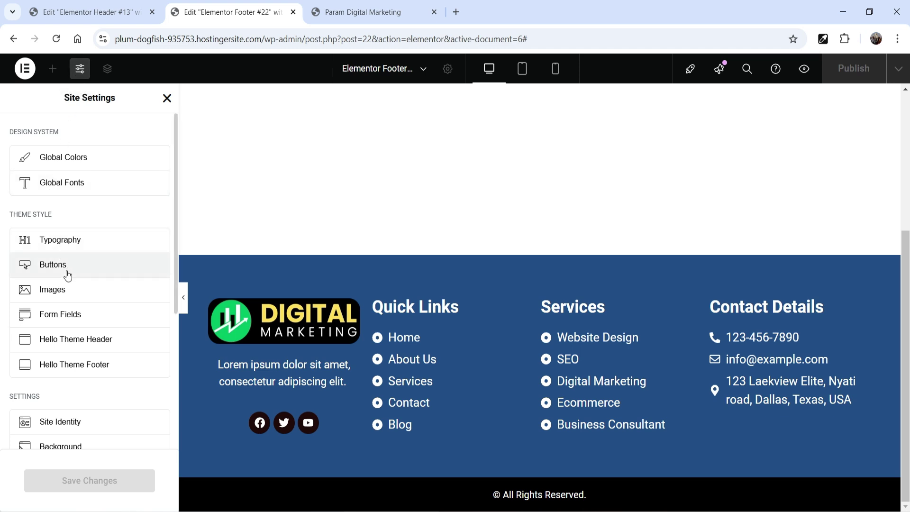
scroll(100, 252, "down", 3)
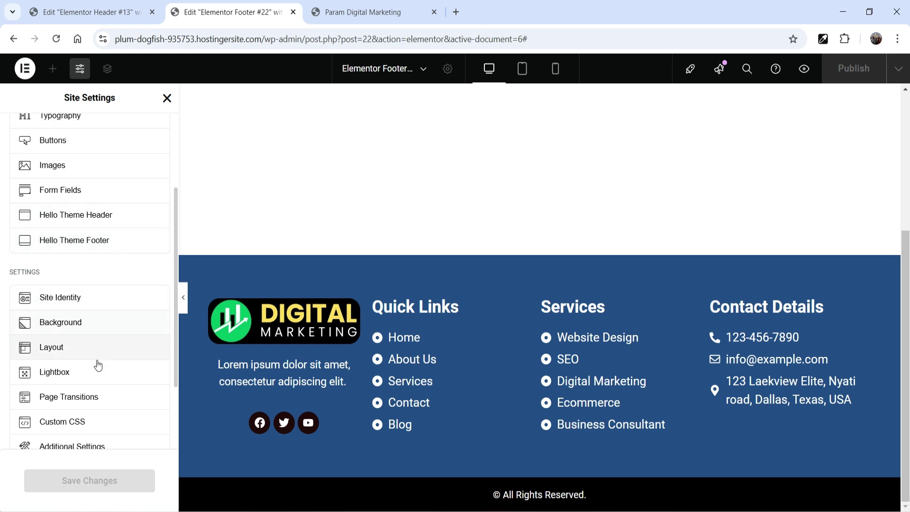
scroll(94, 296, "down", 2)
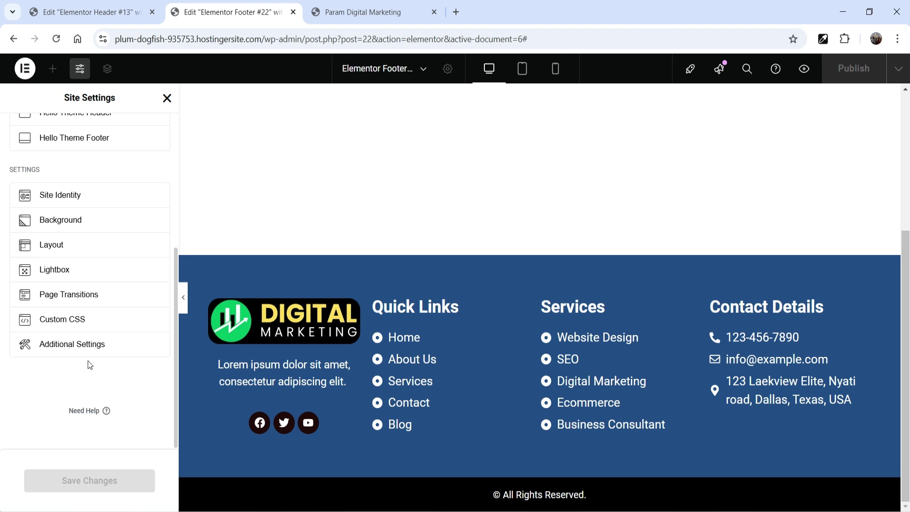
scroll(93, 308, "up", 5)
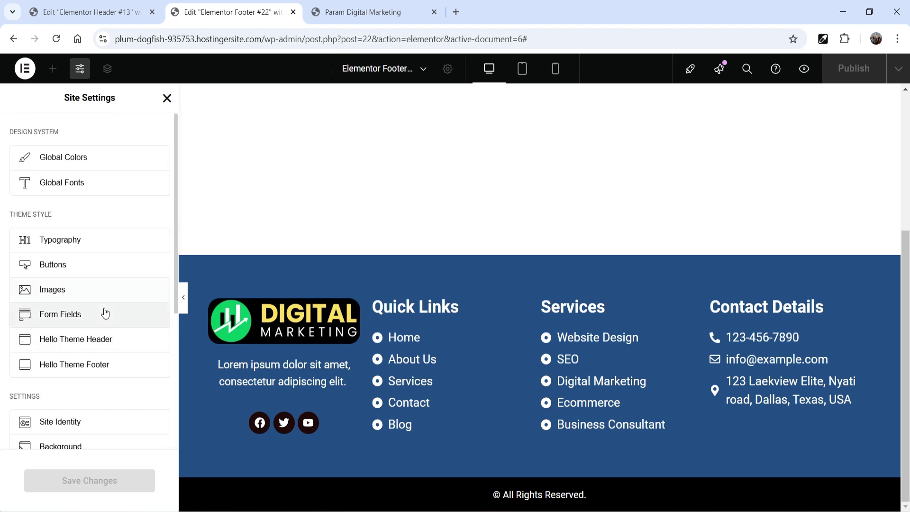
- In Global Colors, set the system Text color to near-black #131111
left_click(80, 160)
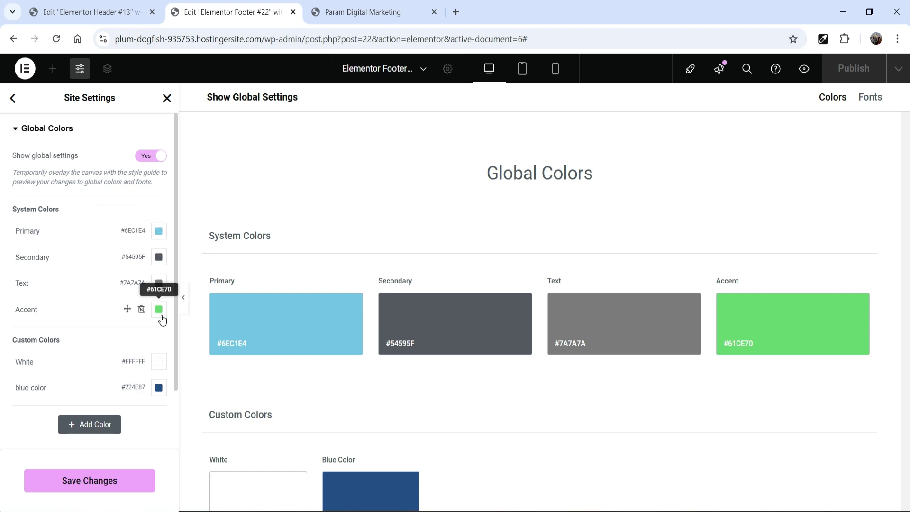
left_click(159, 285)
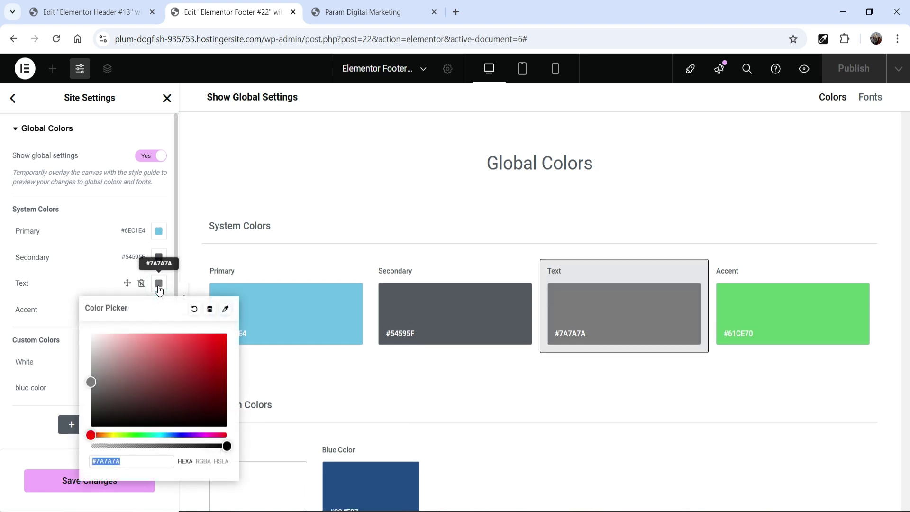
left_click_drag(92, 382, 100, 419)
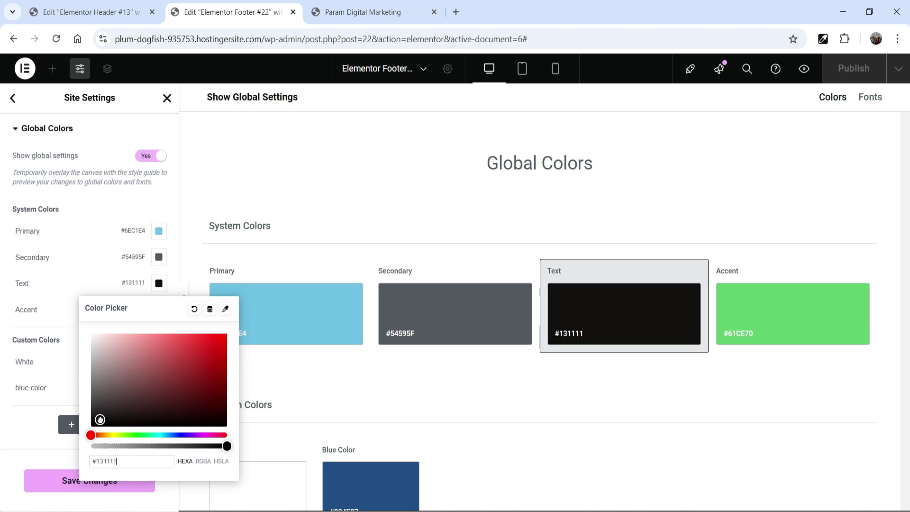
left_click(36, 282)
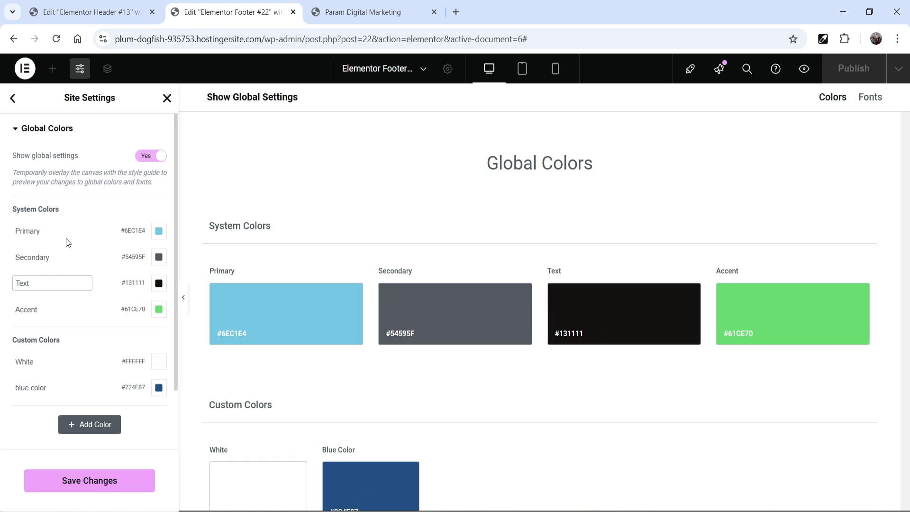
- Check the colors on the live home page and try the dark shade #162931 for the Primary global color
left_click(349, 16)
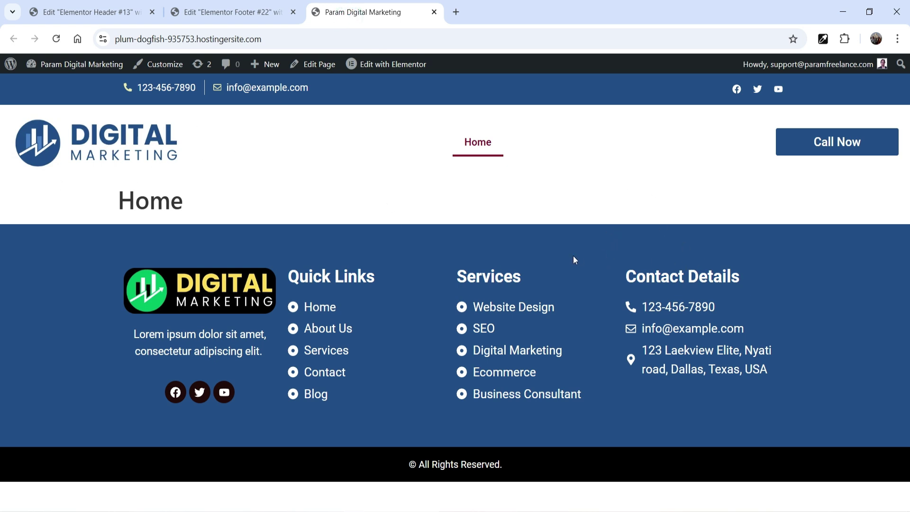
left_click(234, 12)
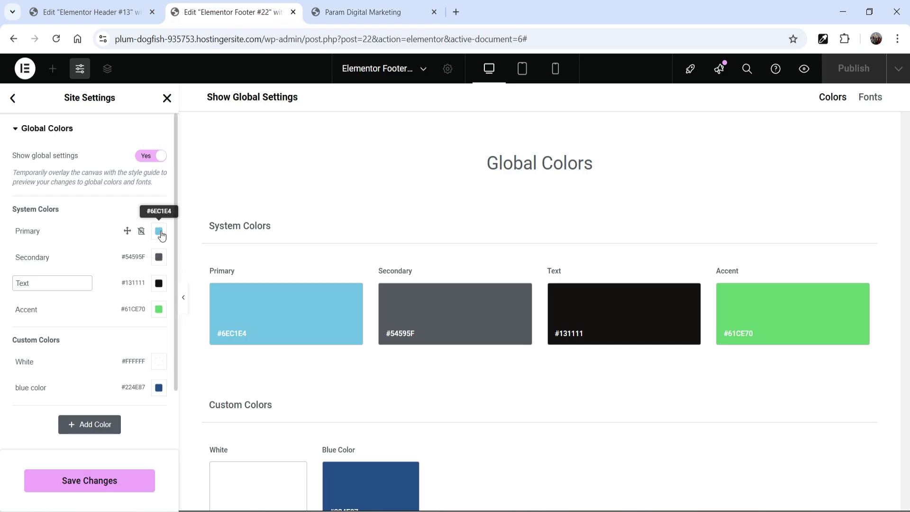
left_click(159, 233)
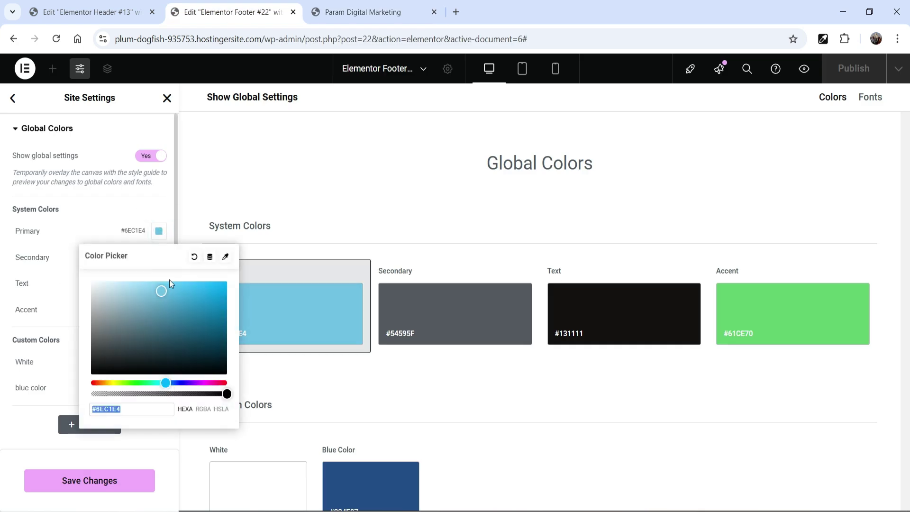
type("#162931")
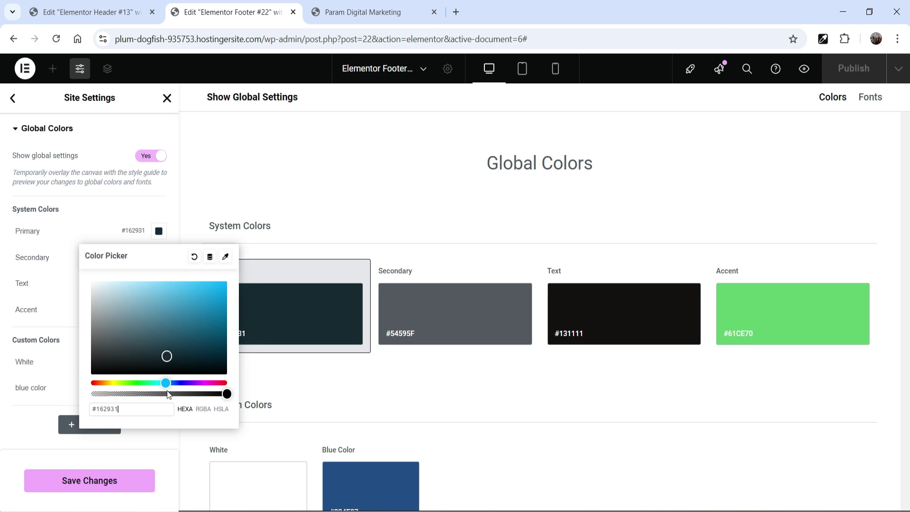
- Copy the blue hex code #224e87 from the color picker extension on the live home page
left_click(355, 10)
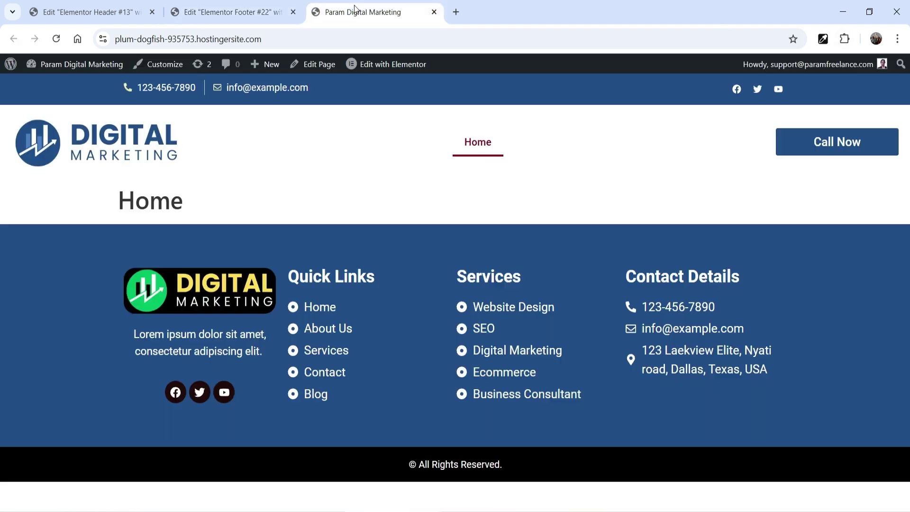
left_click(822, 39)
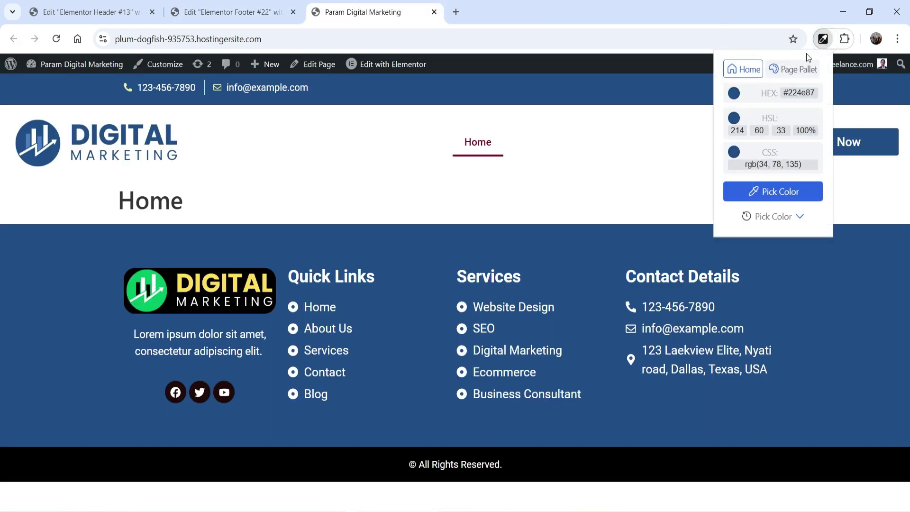
left_click(791, 93)
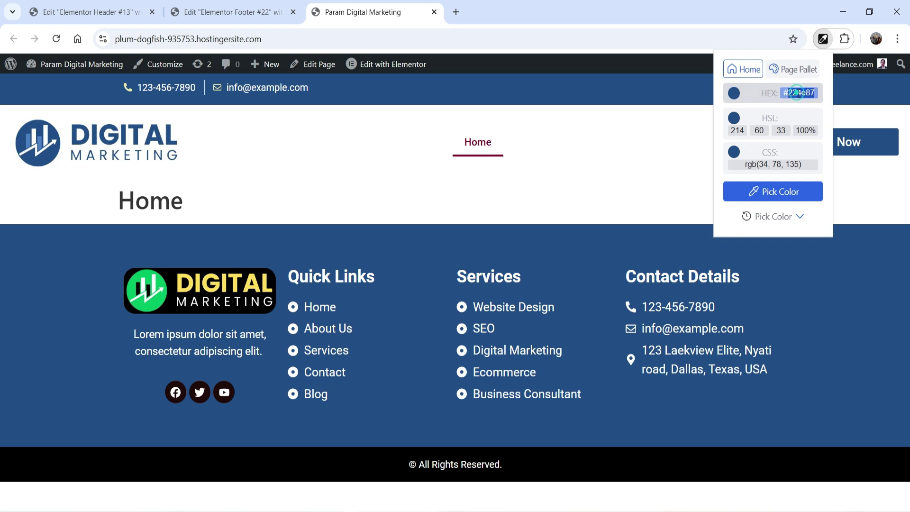
right_click(798, 93)
left_click(692, 202)
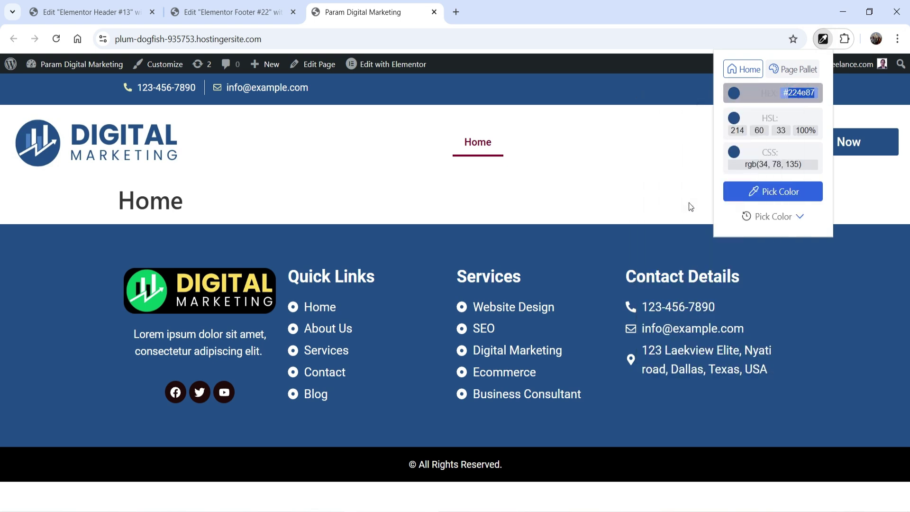
- Back in the footer editor, replace the Primary global color's hex value with the copied #224e87
left_click(231, 13)
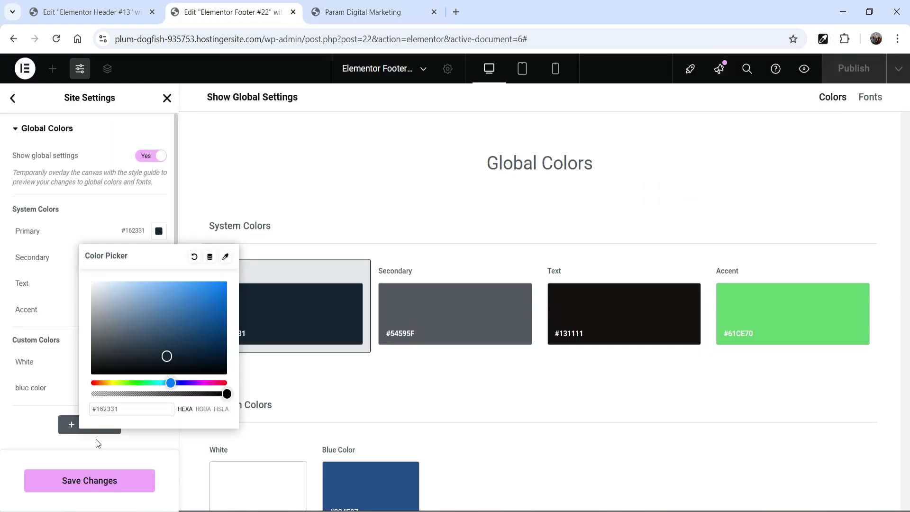
double_click(128, 409)
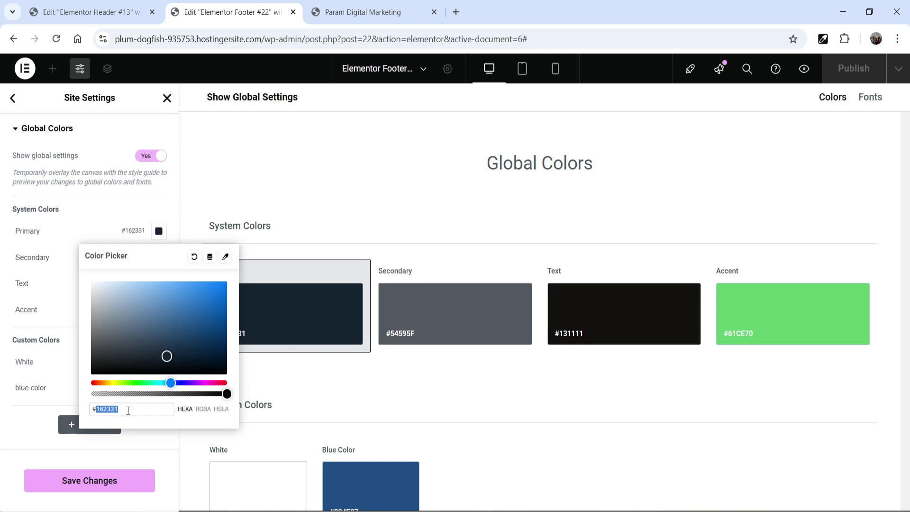
key("ctrl+v")
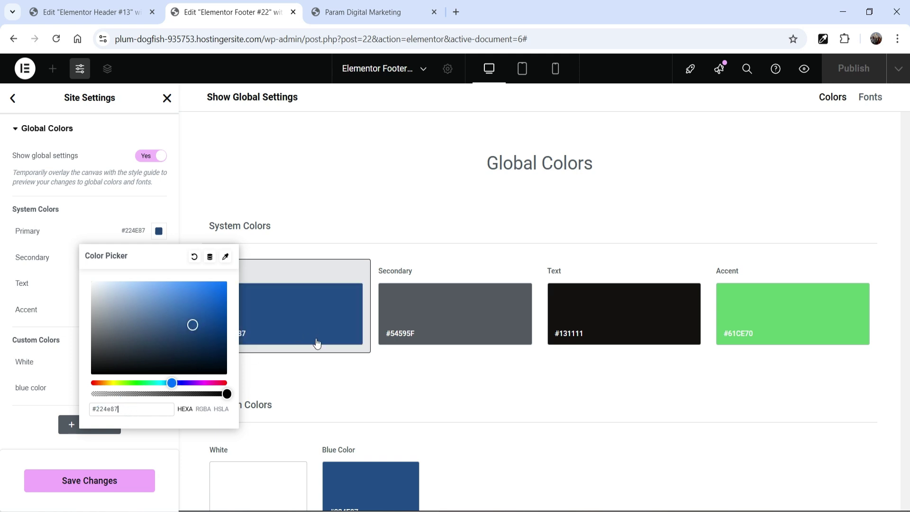
left_click(100, 223)
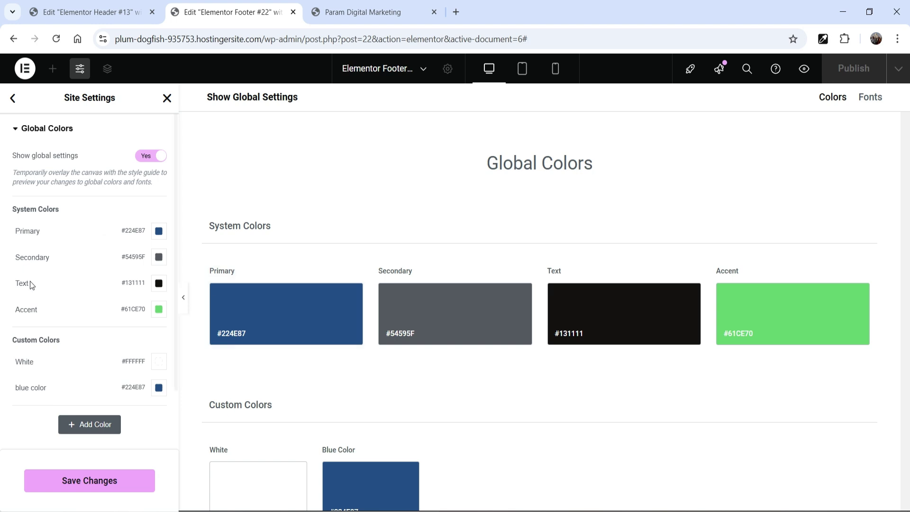
- Change the system Accent color to the dark navy blue #070D58
left_click(160, 310)
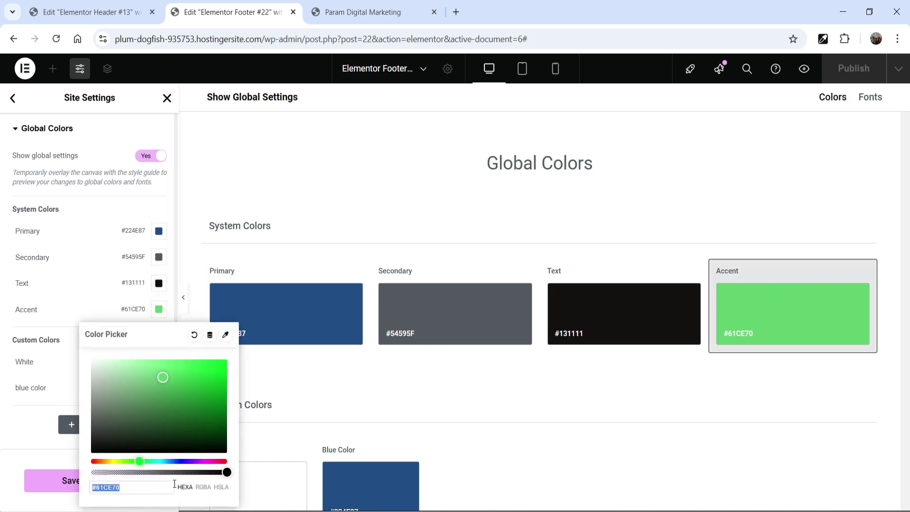
left_click(182, 461)
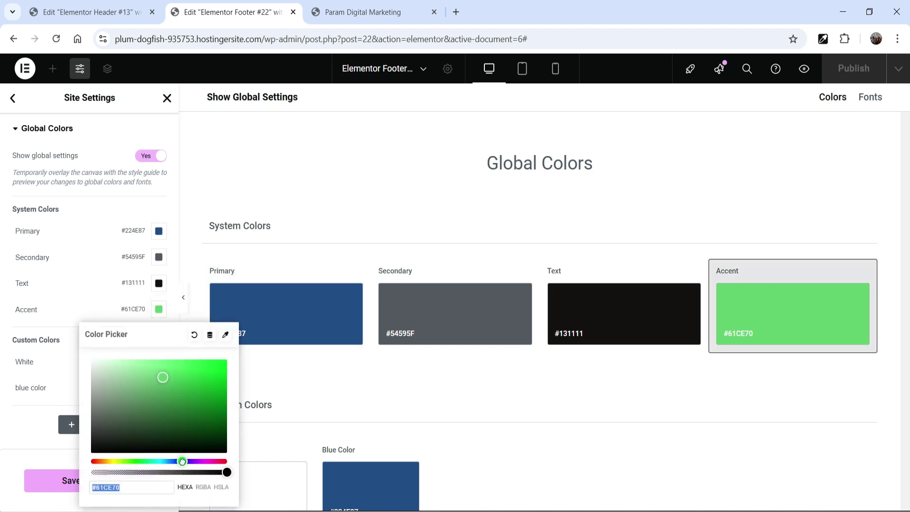
left_click(197, 404)
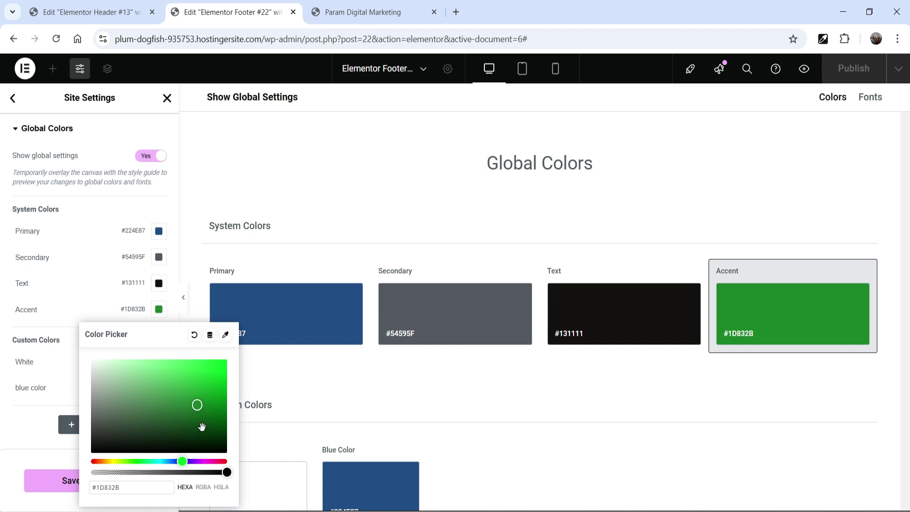
left_click(138, 487)
left_click(144, 488)
left_click(182, 459)
left_click(201, 409)
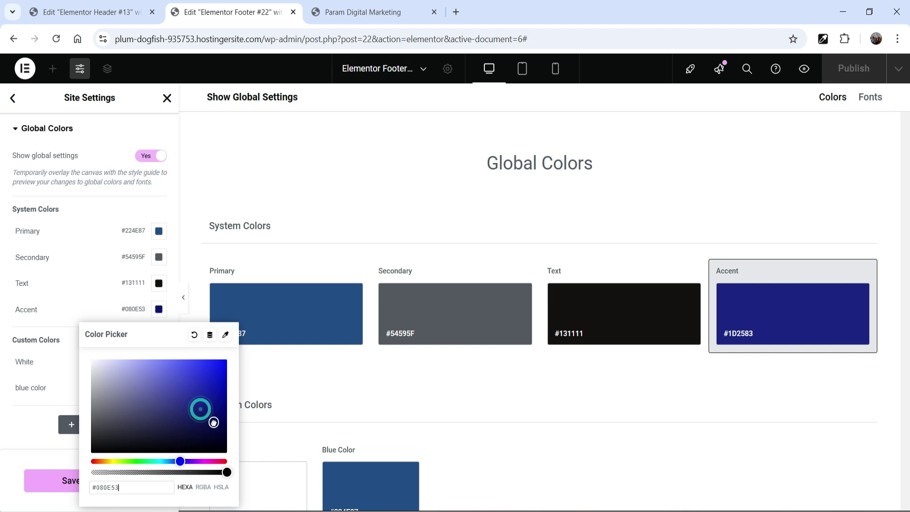
left_click(215, 423)
left_click(217, 421)
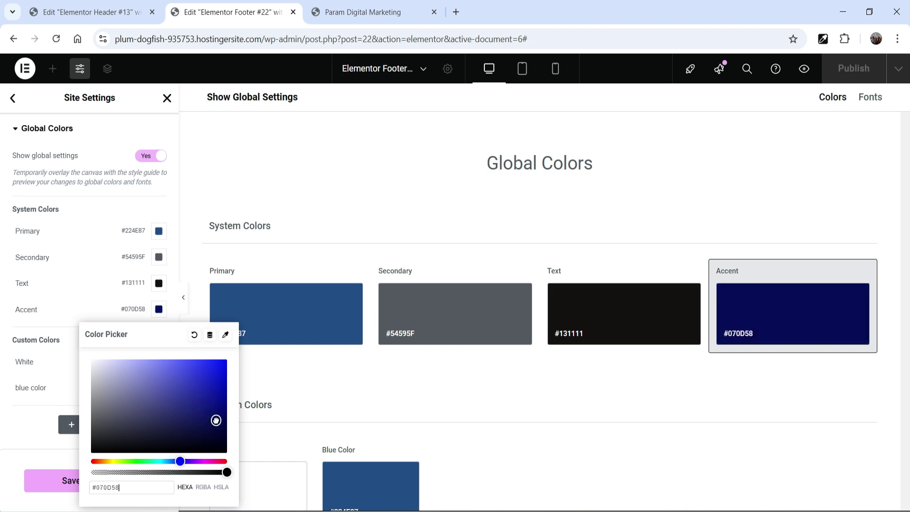
left_click(99, 297)
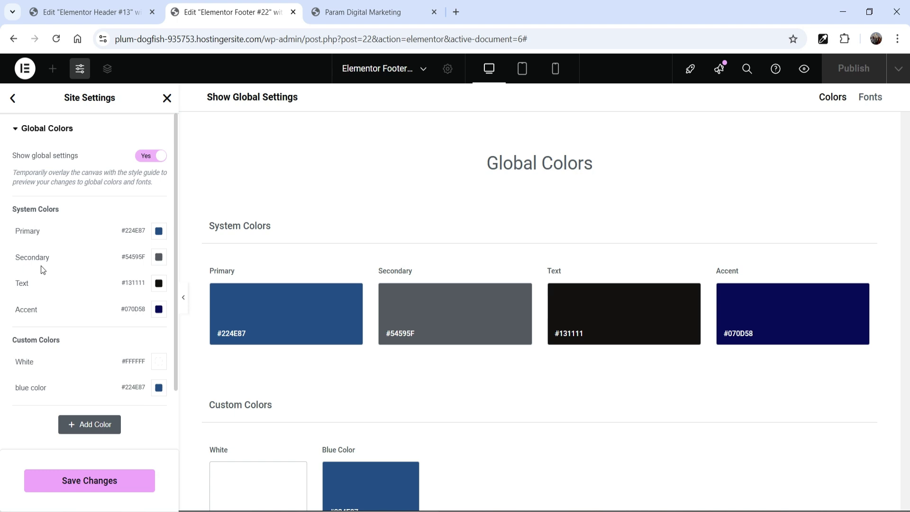
- Look over the system and custom color lists and save the global color changes
scroll(43, 280, "down", 2)
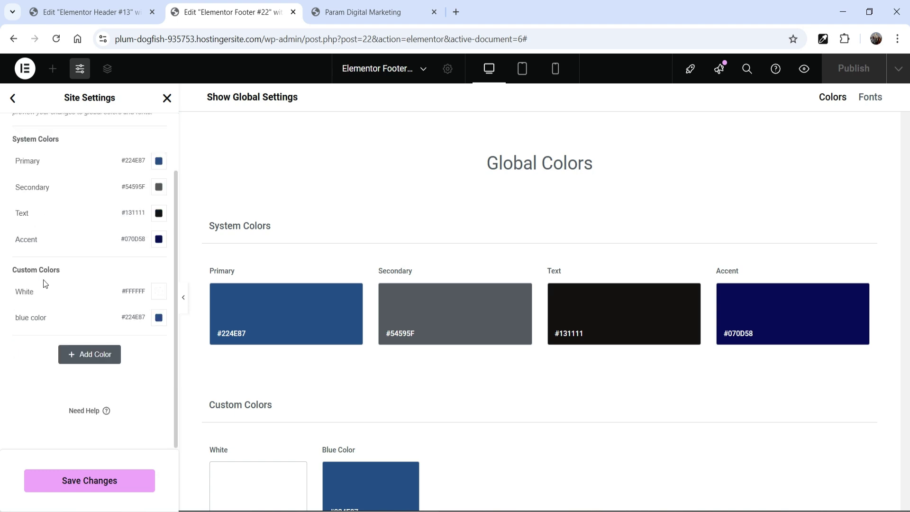
scroll(104, 377, "up", 2)
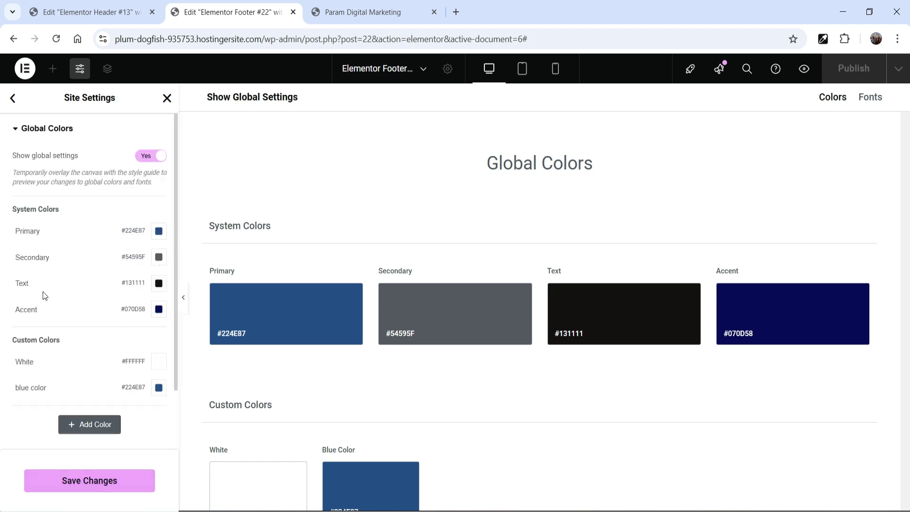
left_click(98, 485)
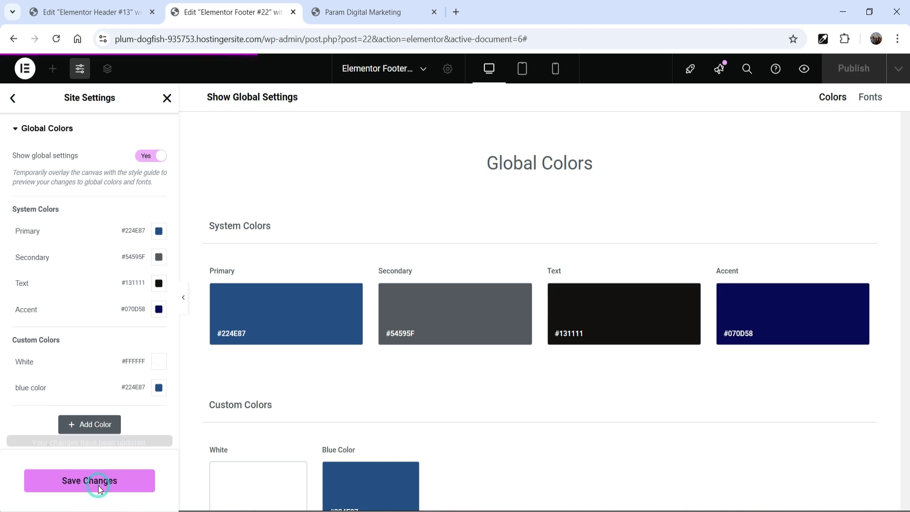
- Open the Primary system font's typography options in the Global Fonts settings
left_click(14, 102)
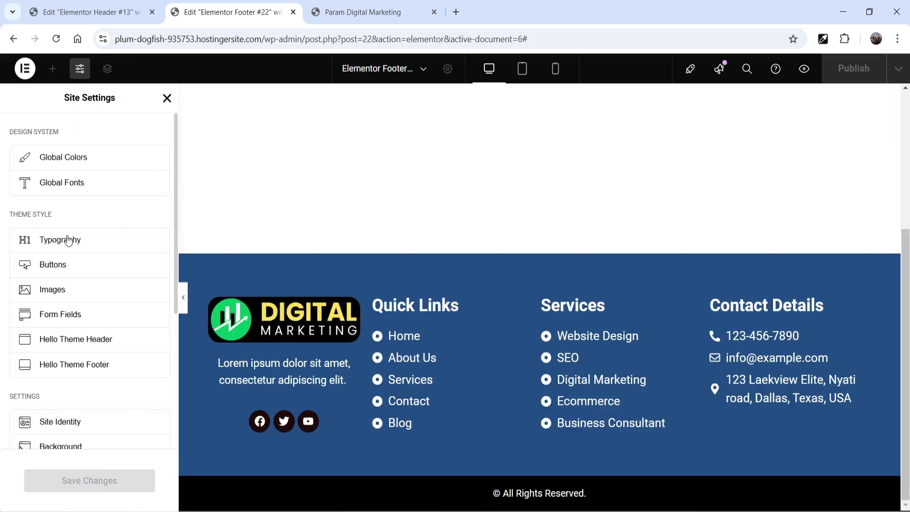
left_click(69, 185)
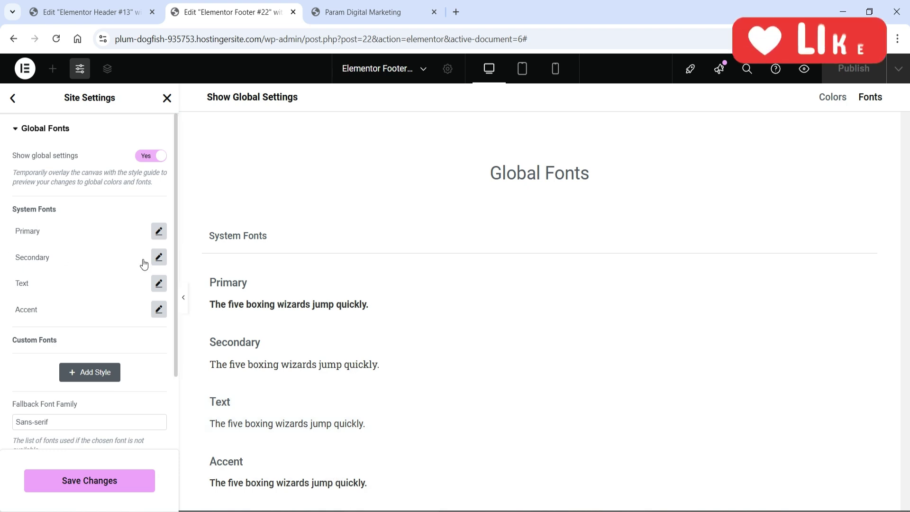
left_click(159, 230)
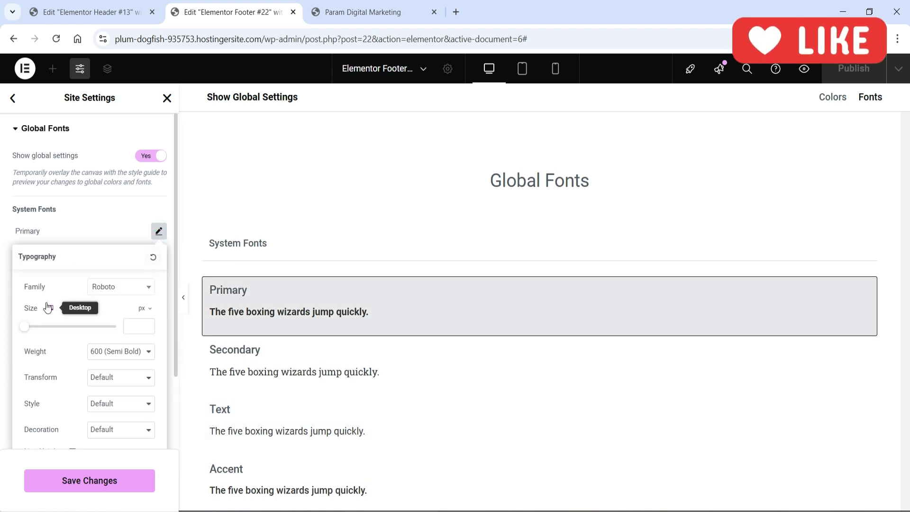
- Try the Sunflower, Open Sans Hebrew Condensed and Helvetica families for the Primary system font
left_click(118, 287)
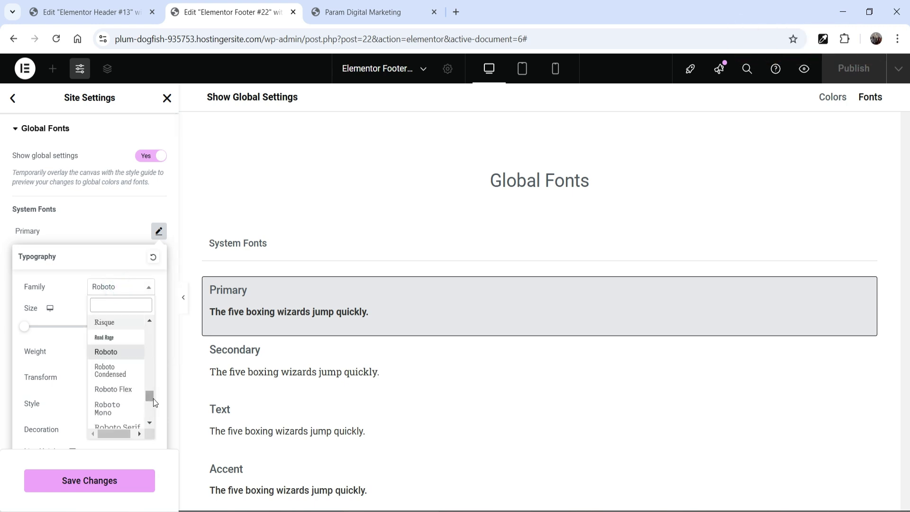
left_click_drag(154, 402, 151, 408)
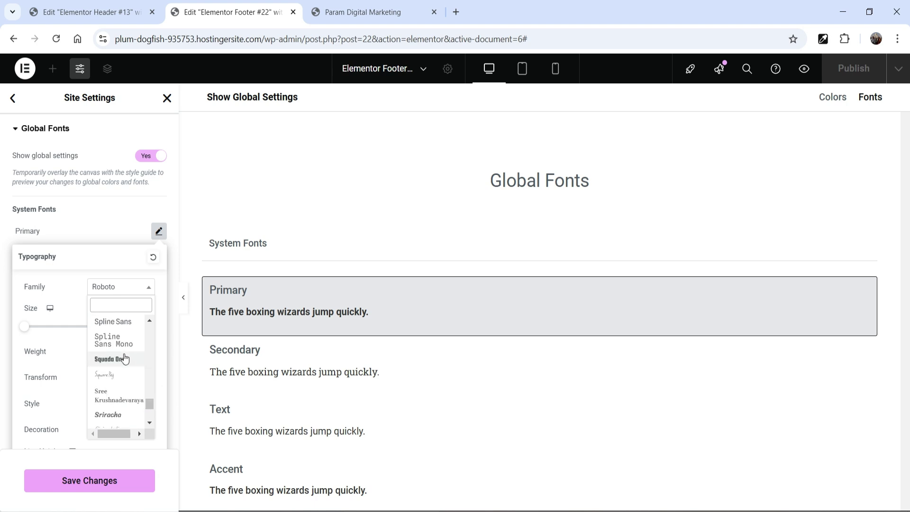
scroll(125, 358, "down", 2)
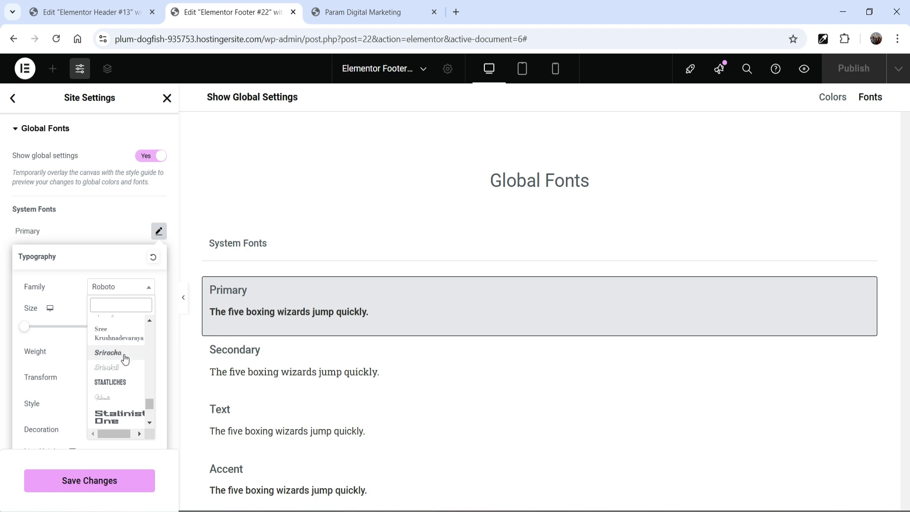
scroll(124, 363, "down", 5)
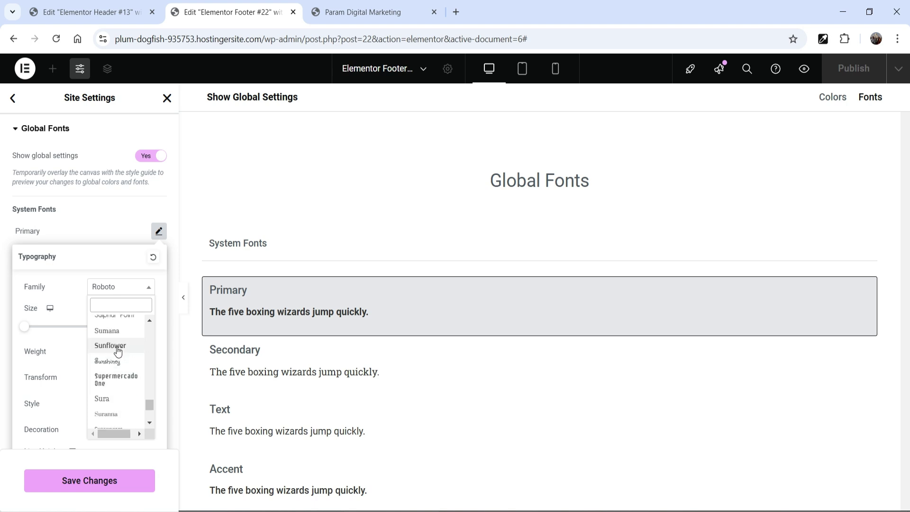
left_click(114, 346)
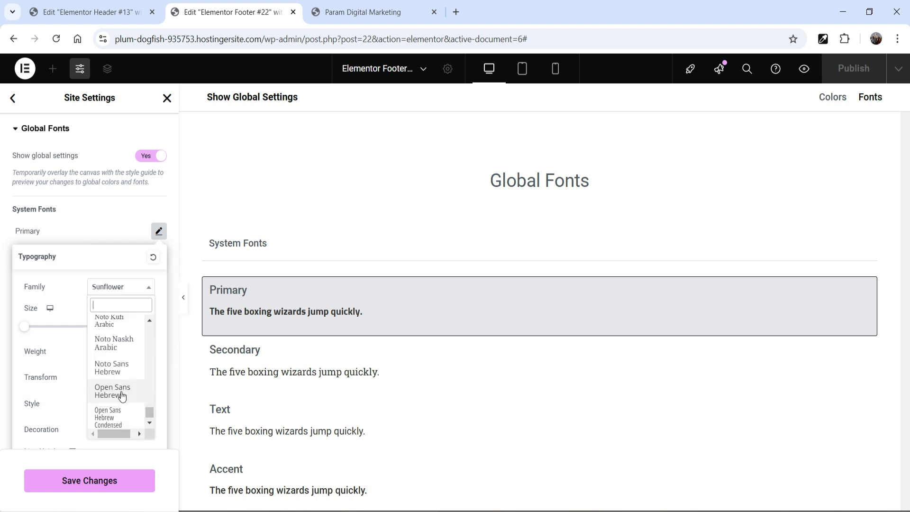
left_click(116, 420)
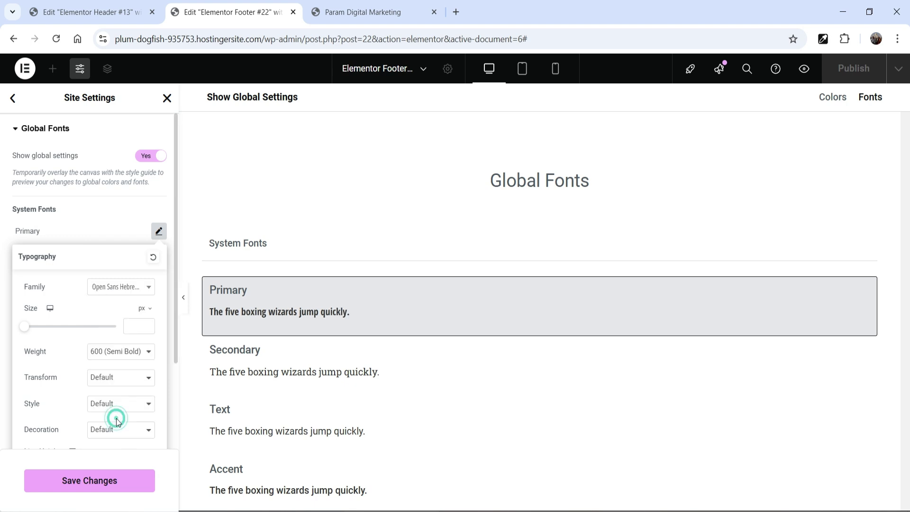
left_click(121, 287)
left_click(109, 398)
- Set the Primary system font's family to Roboto and close its typography options
left_click(121, 287)
type("robot")
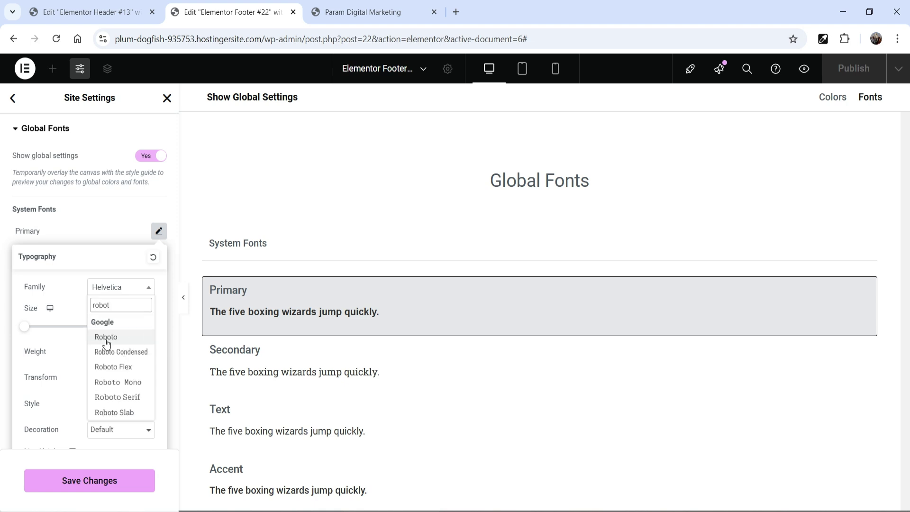
left_click(108, 341)
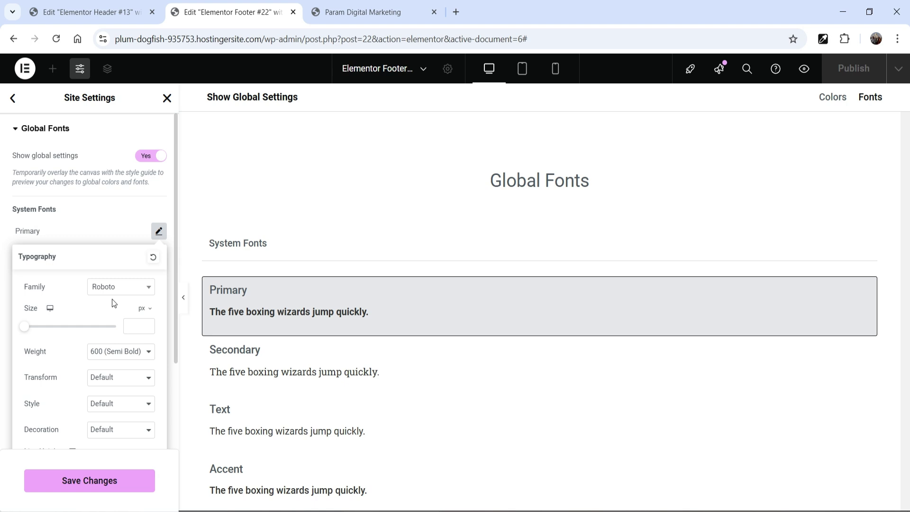
left_click(159, 232)
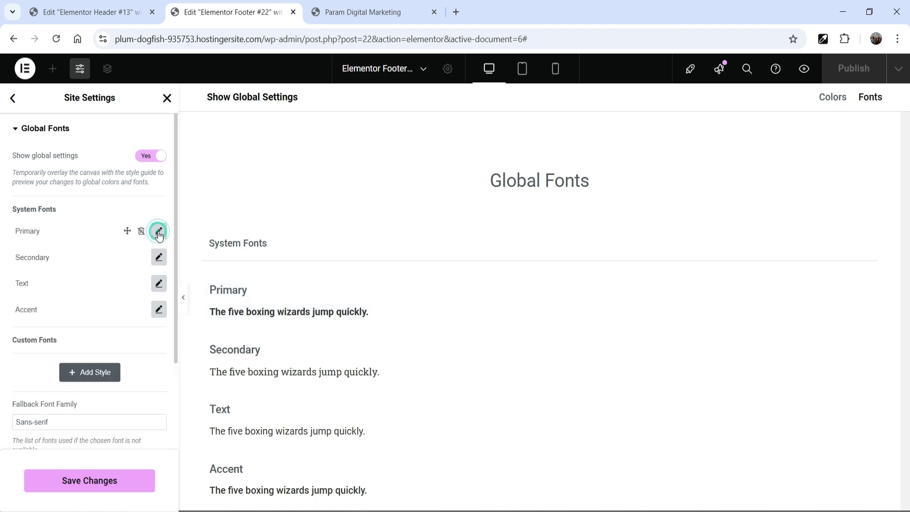
- Change the Secondary system font's family to Rock 3D
left_click(158, 257)
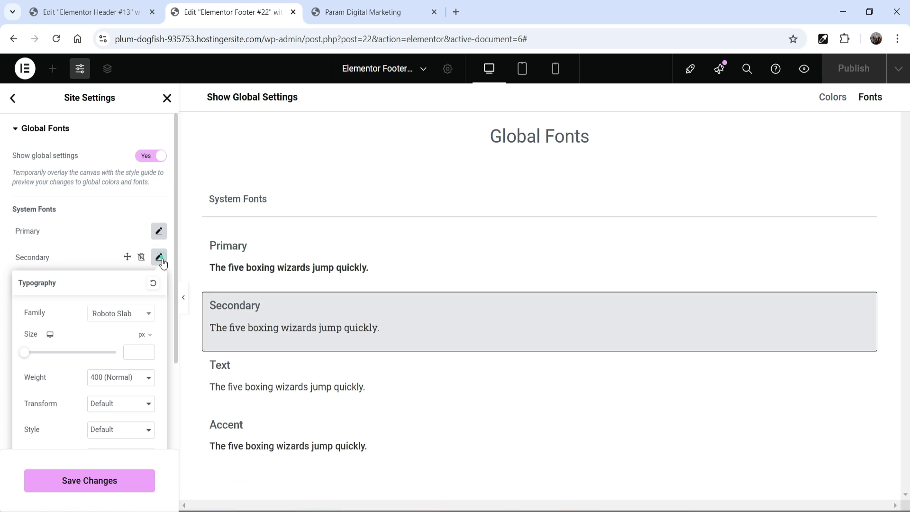
left_click(115, 321)
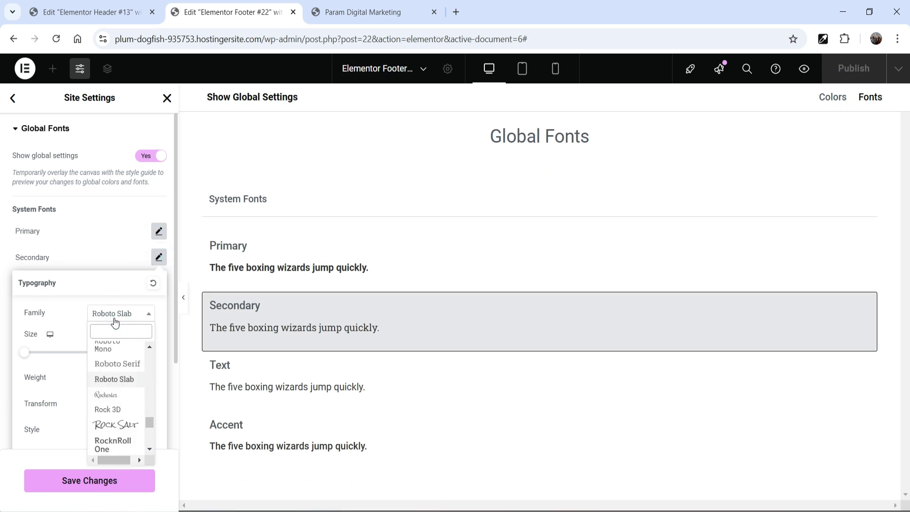
left_click(125, 409)
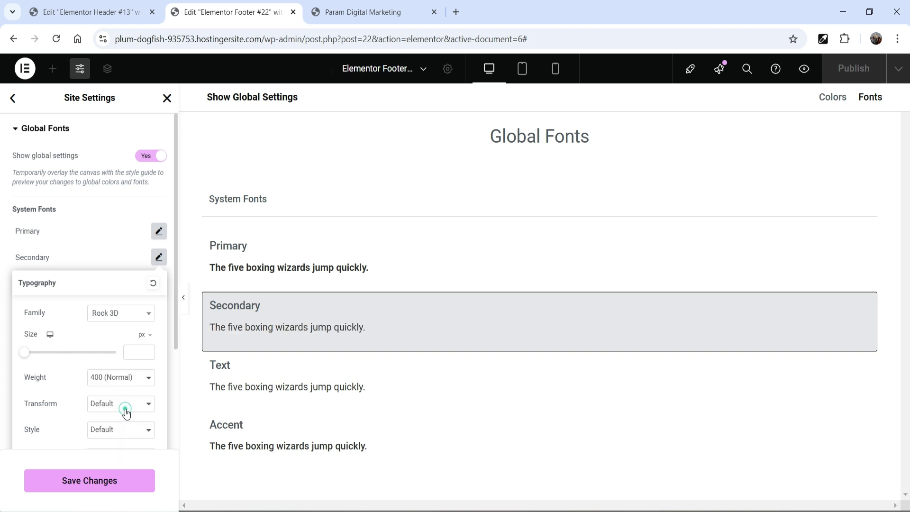
left_click(98, 254)
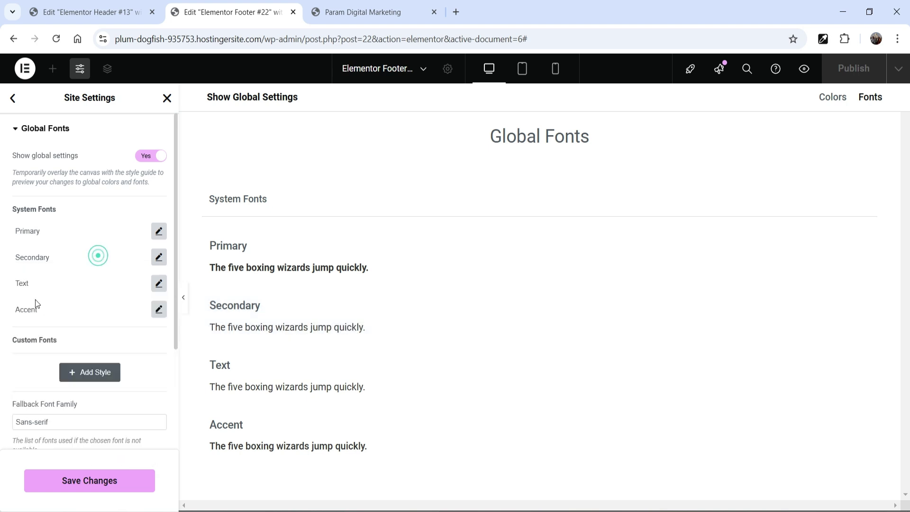
- Check the text on the live home page, try Roboto Condensed for the Text system font and settle on Times New Roman
left_click(159, 282)
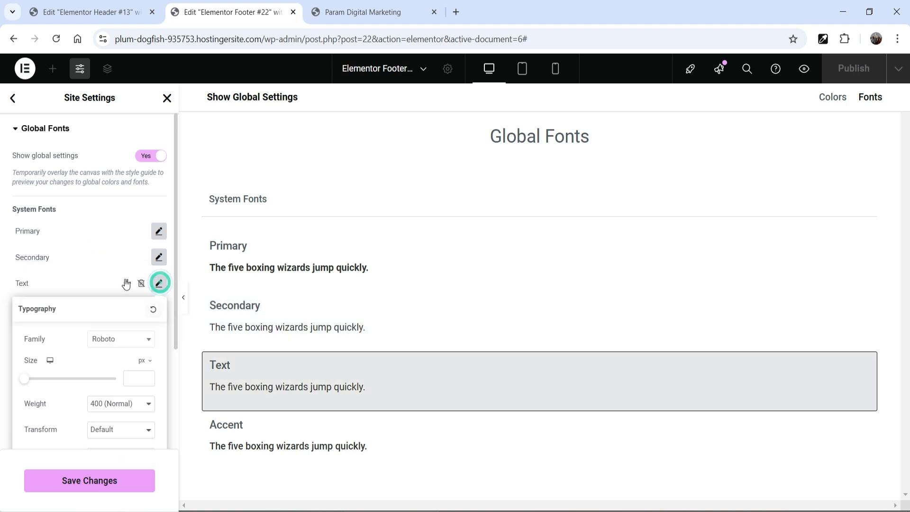
left_click(363, 12)
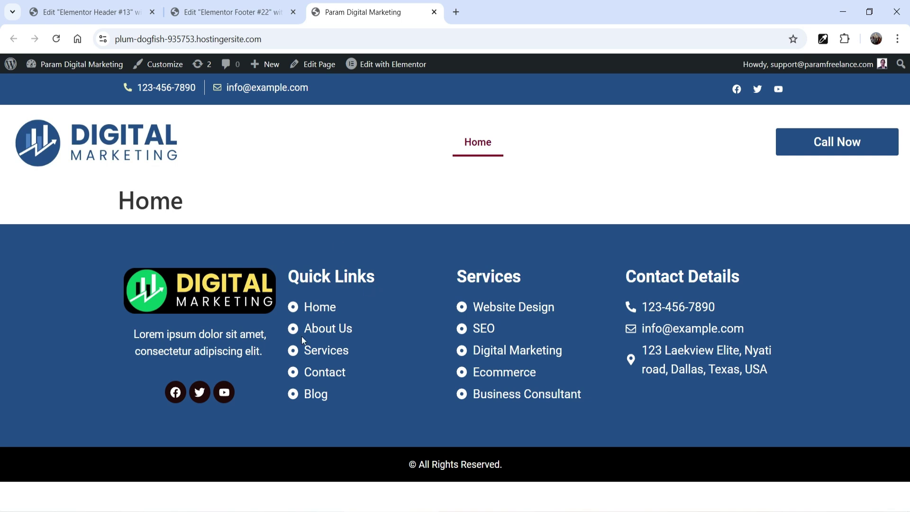
left_click(231, 11)
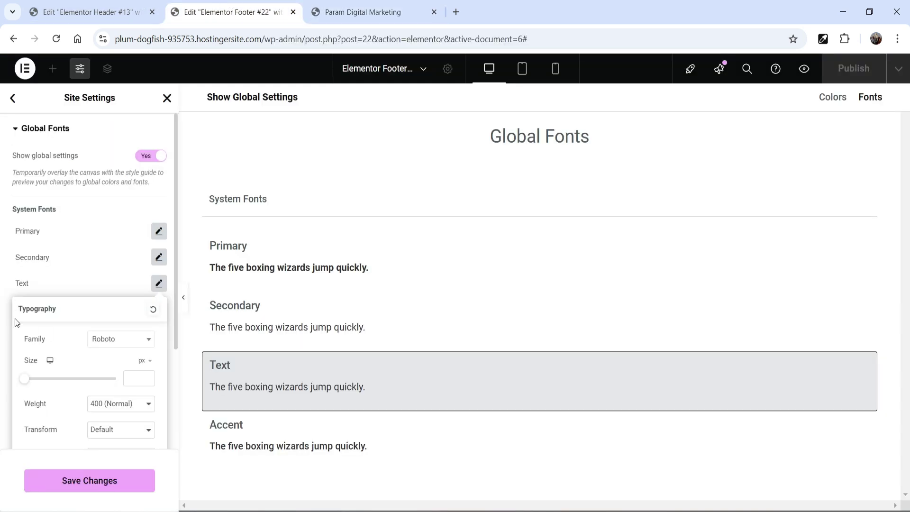
left_click(119, 345)
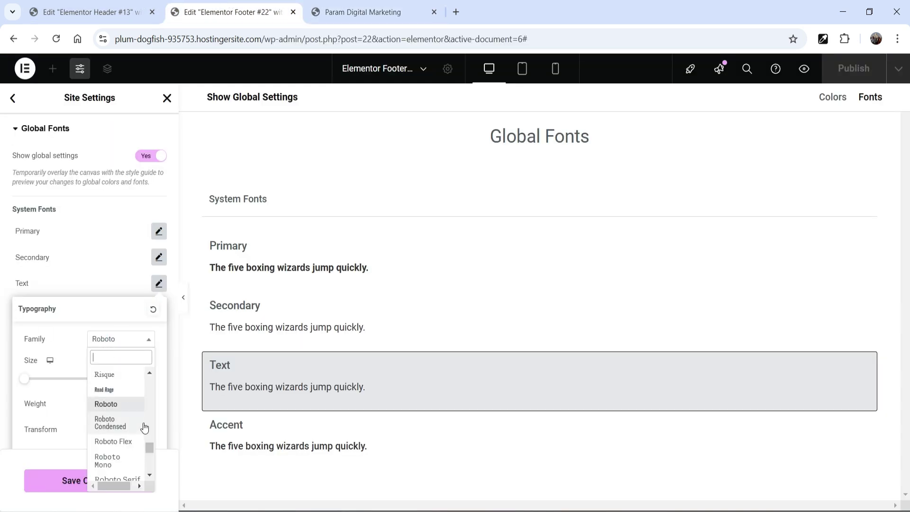
left_click(119, 424)
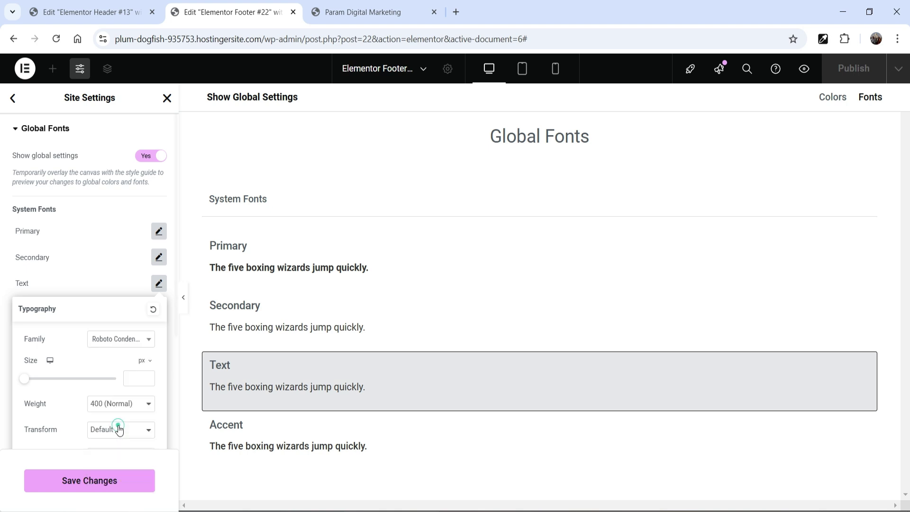
left_click(119, 339)
scroll(118, 417, "down", 5)
type("times")
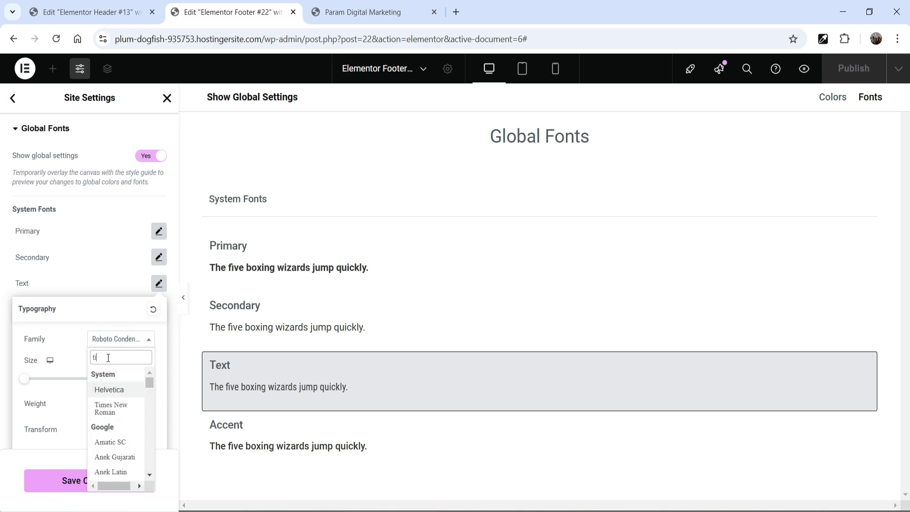
left_click(101, 390)
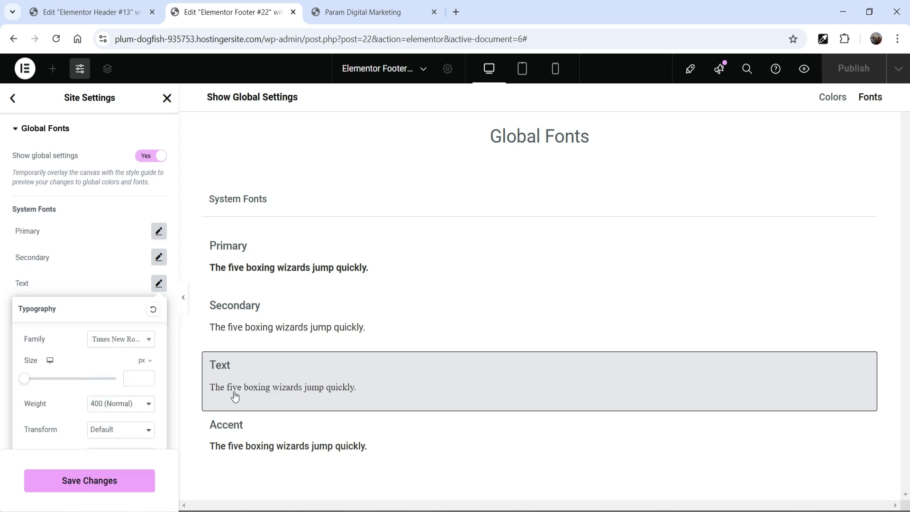
left_click(84, 262)
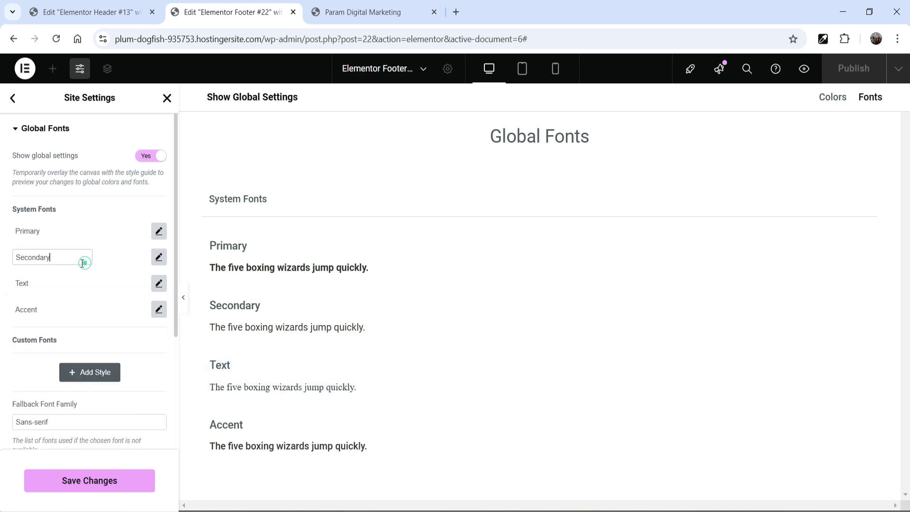
- Look over the Accent font options and the custom fonts section, and save the global font changes
left_click(159, 309)
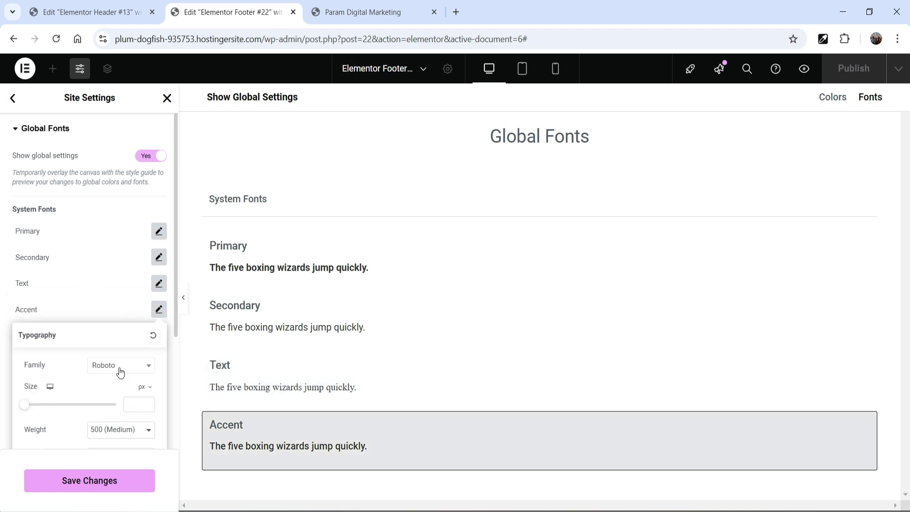
left_click(103, 304)
scroll(101, 261, "down", 2)
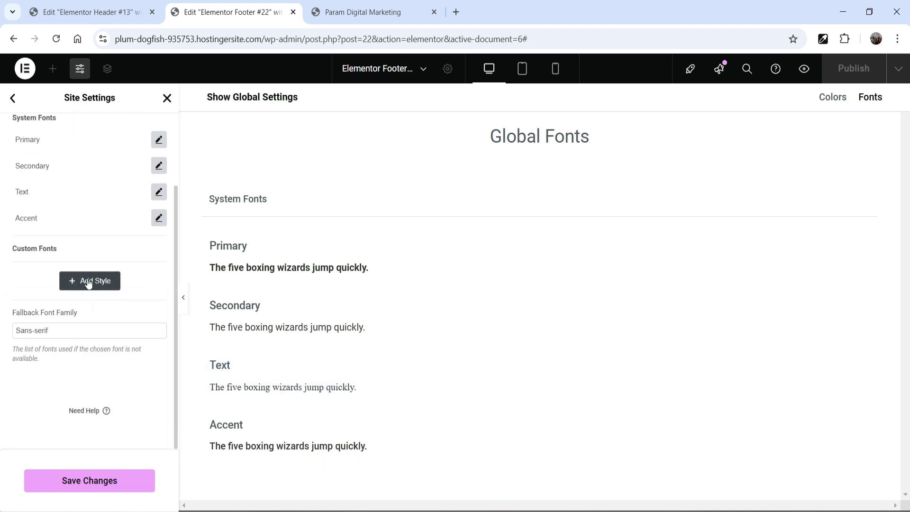
scroll(87, 284, "up", 2)
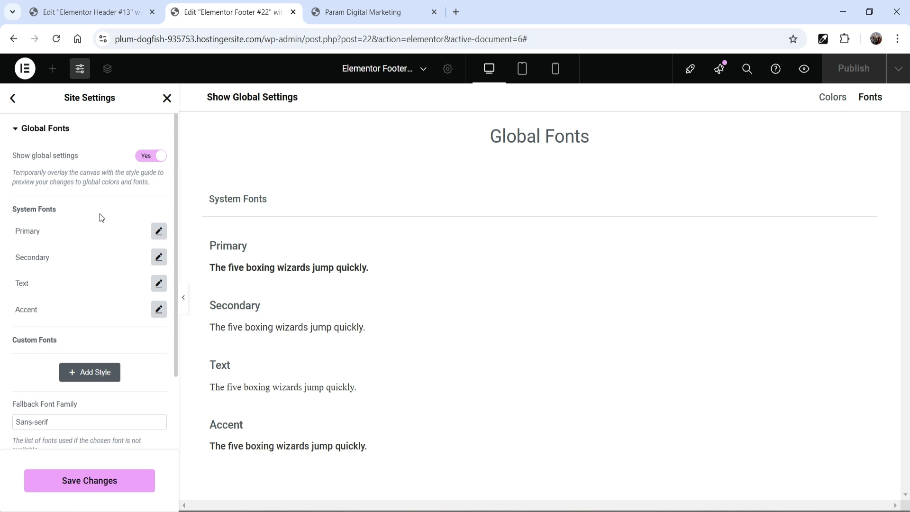
left_click(92, 484)
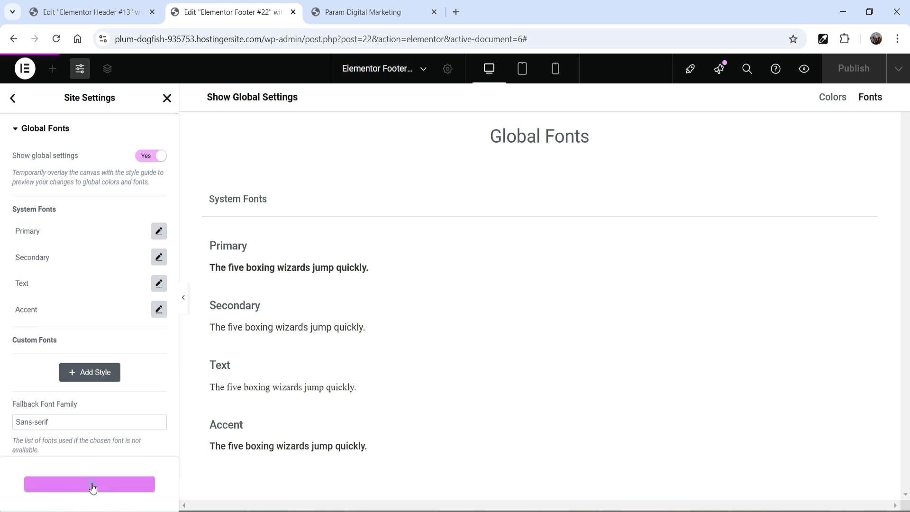
- In the Theme Style typography settings, set the body text color to the global Text color #131111
left_click(13, 98)
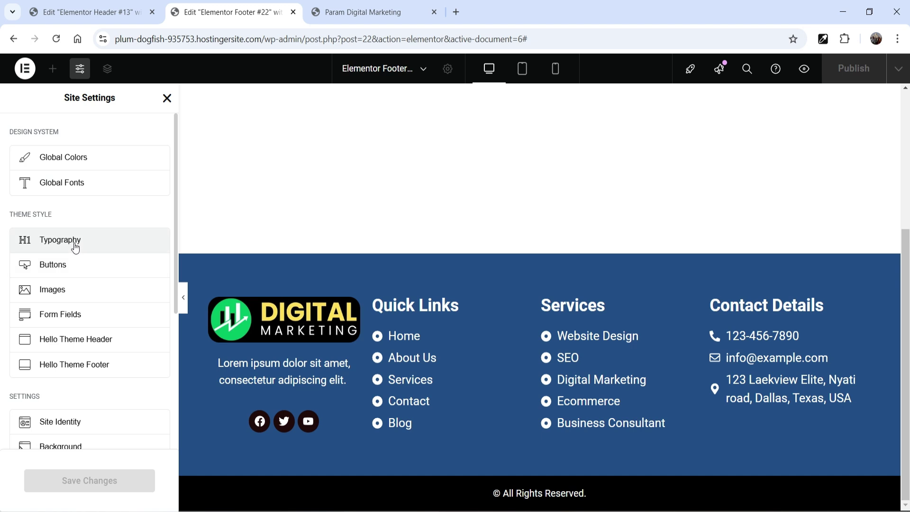
left_click(75, 247)
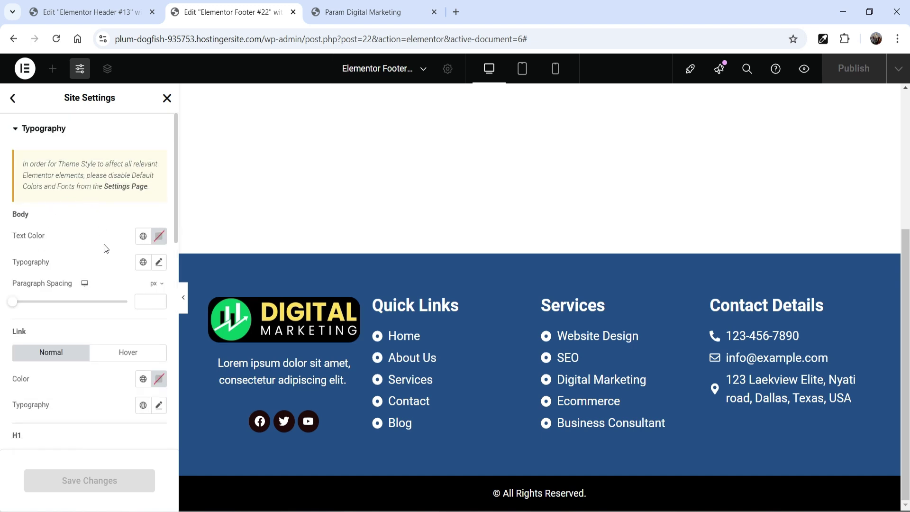
scroll(104, 244, "down", 3)
scroll(104, 250, "up", 3)
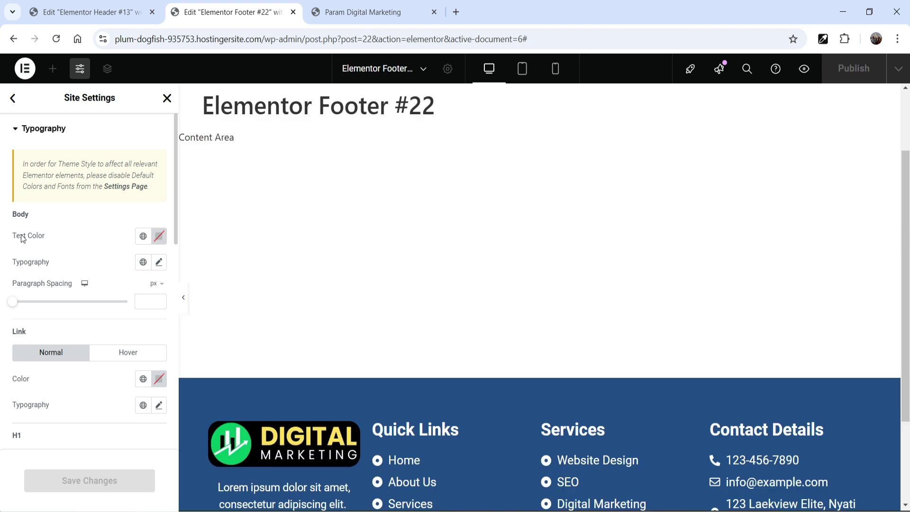
left_click(142, 237)
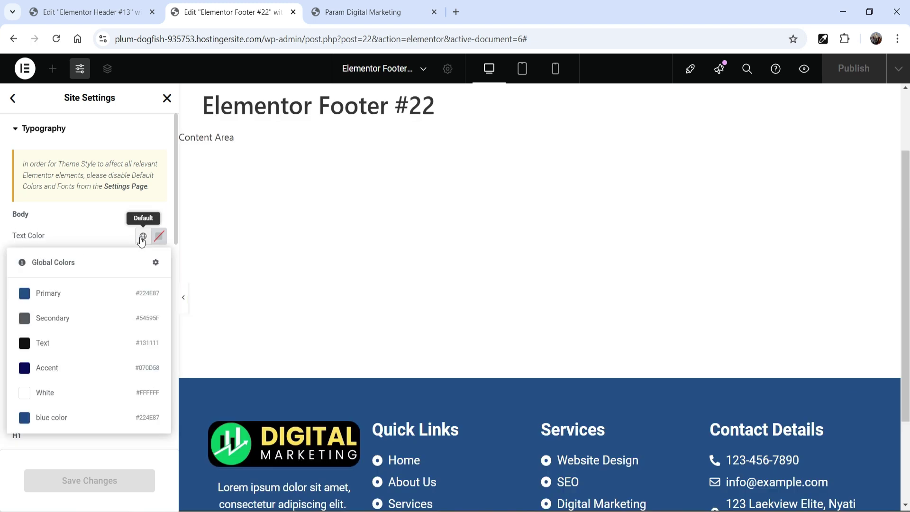
left_click(54, 346)
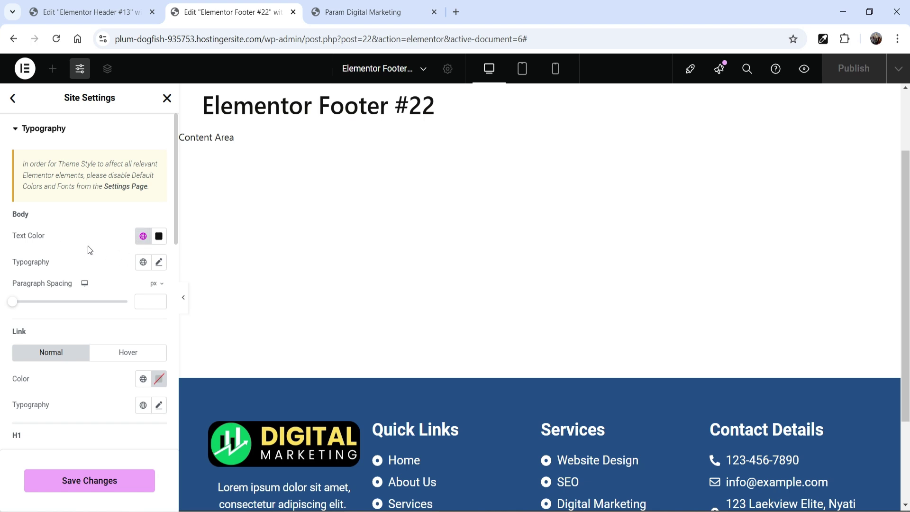
- Set the body typography's font size to 18 px
left_click(160, 263)
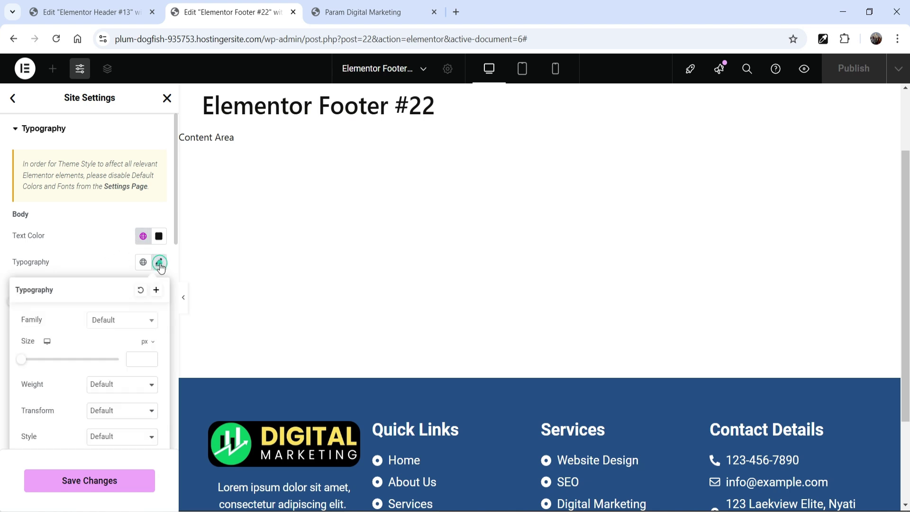
left_click(134, 356)
type("18")
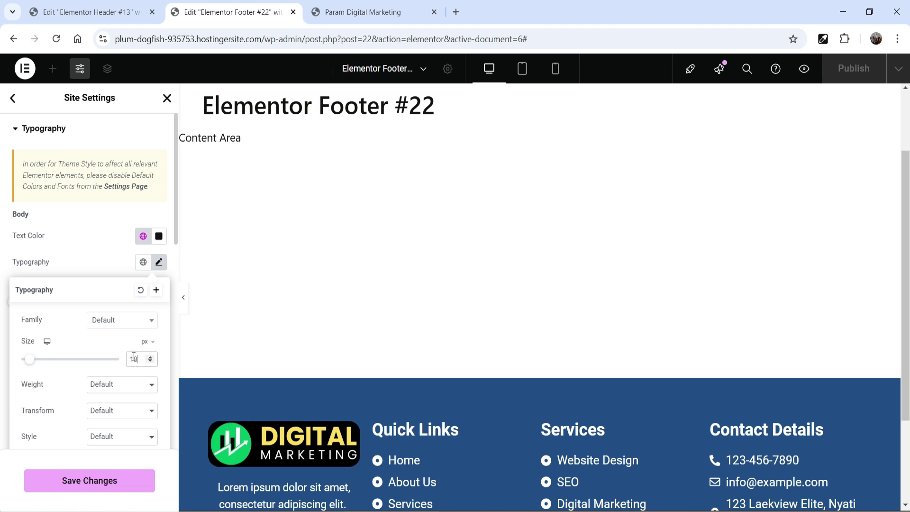
- Try a body font size of 25 px and set it back to 18 px
left_click(101, 261)
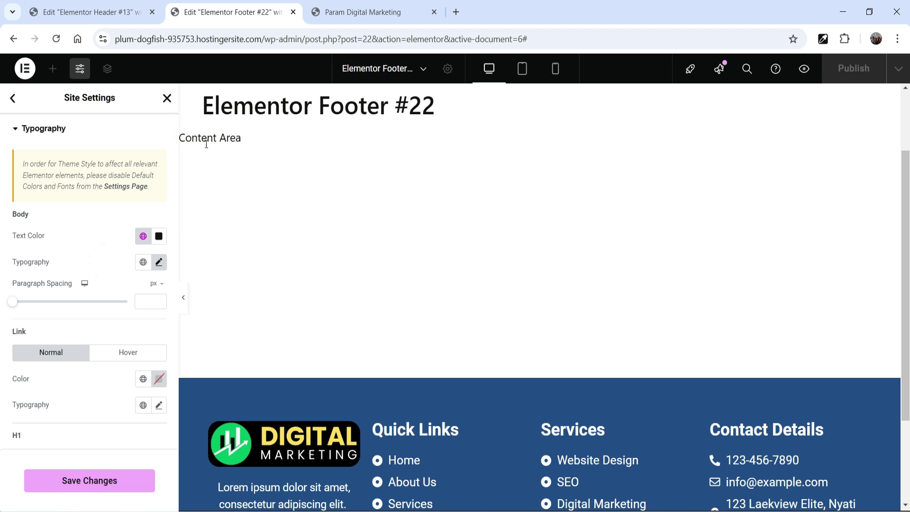
left_click(158, 262)
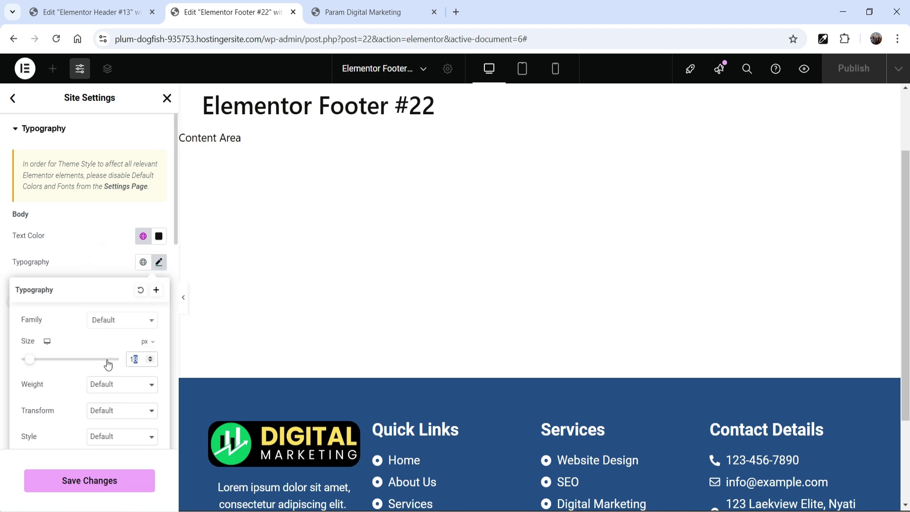
type("25")
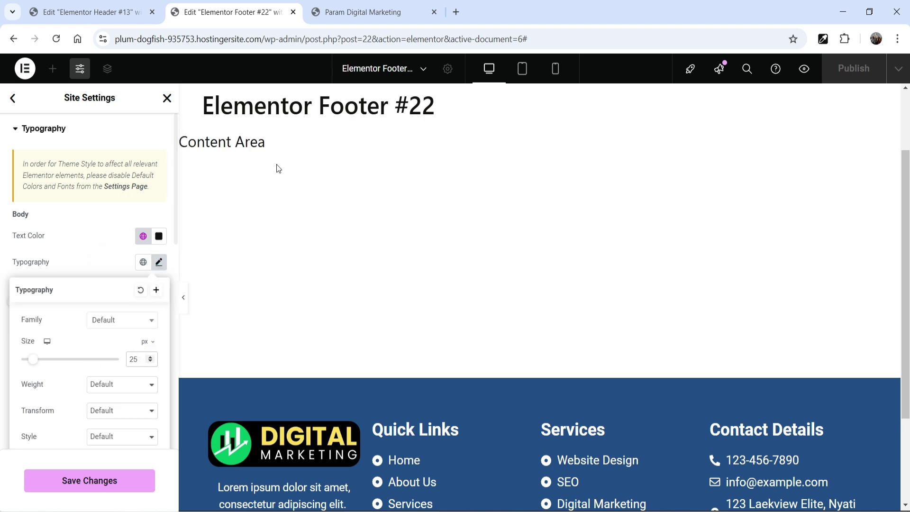
double_click(135, 359)
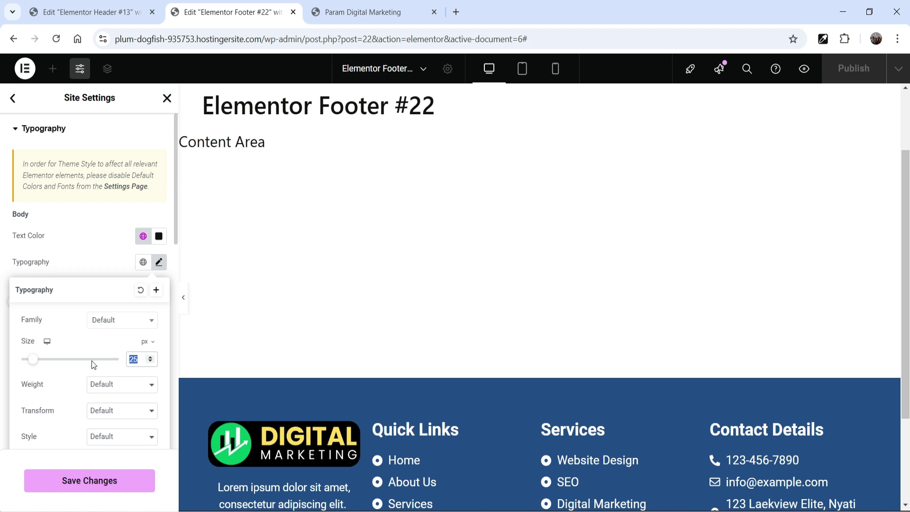
type("18")
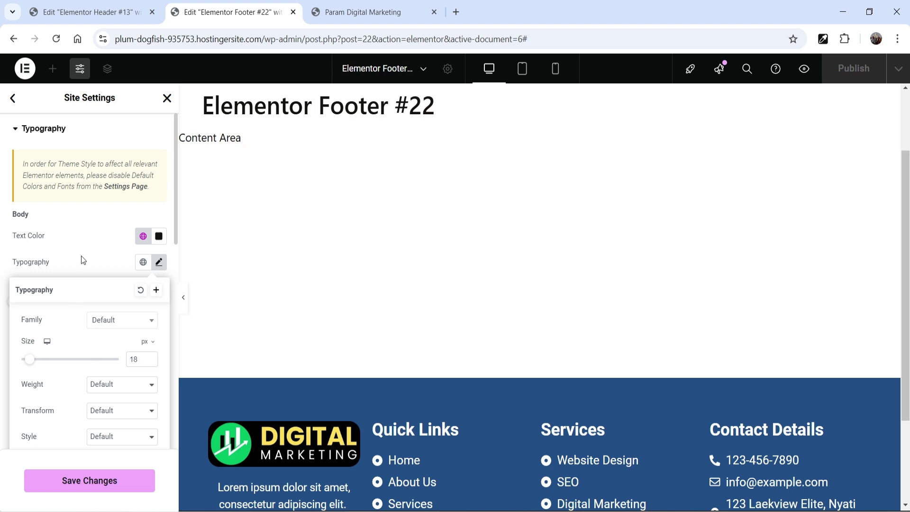
left_click(48, 221)
- Set the normal-state link color to the global Primary color #224E87 and open the link typography options
scroll(110, 242, "down", 1)
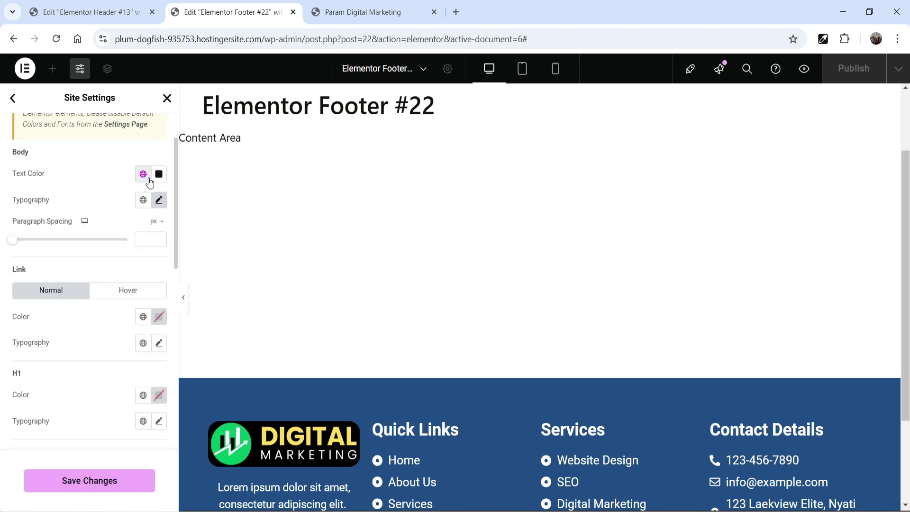
scroll(76, 241, "down", 2)
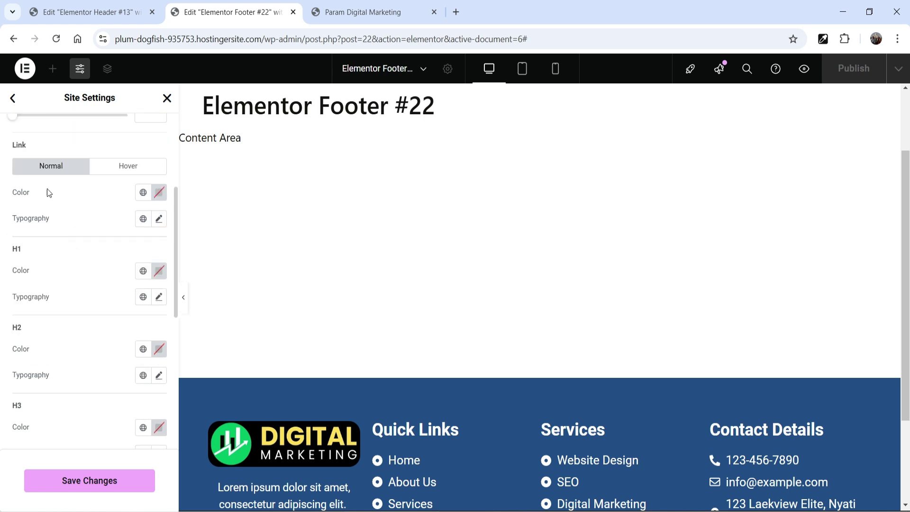
left_click(142, 192)
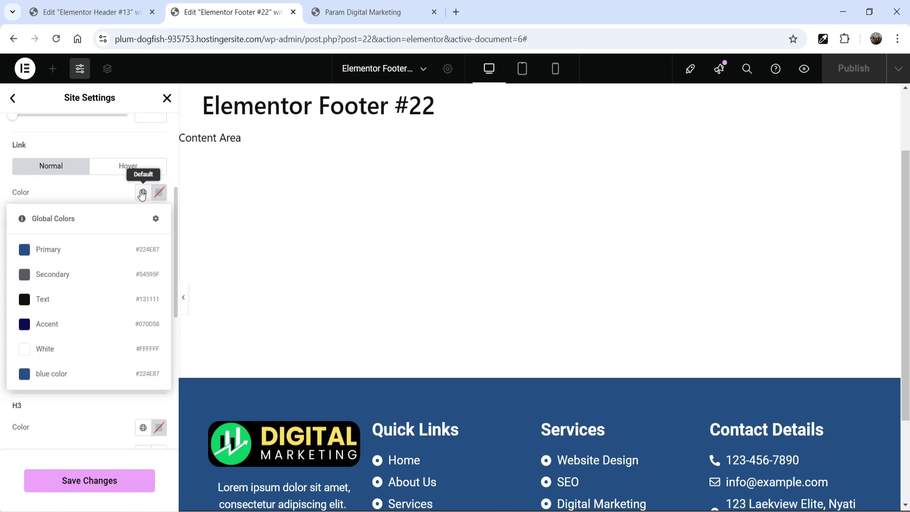
left_click(56, 247)
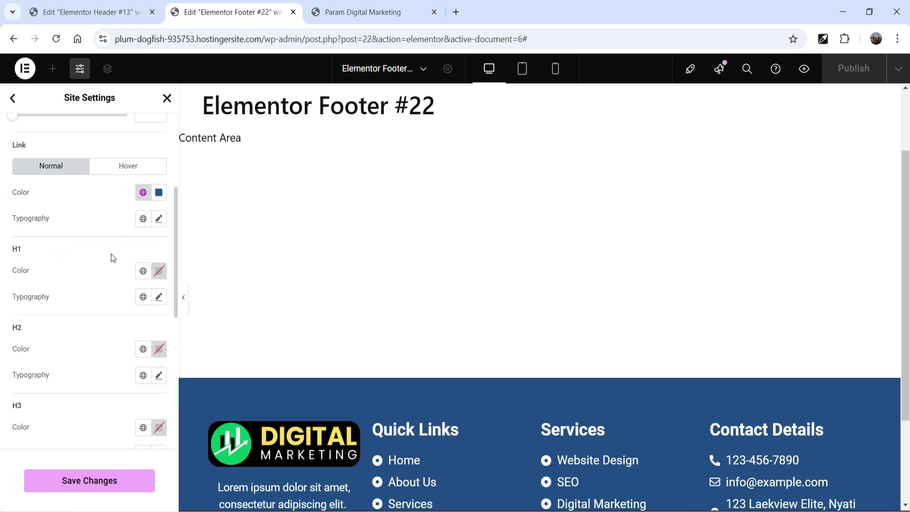
left_click(159, 217)
left_click(88, 216)
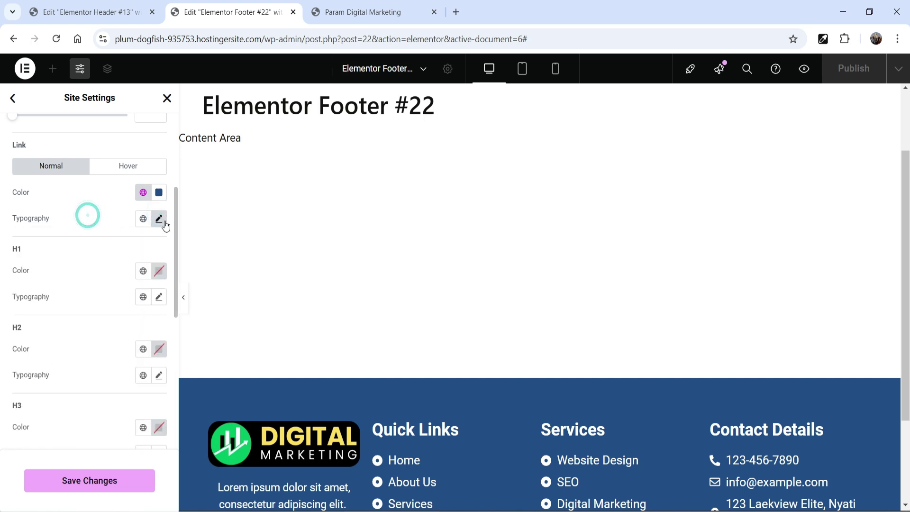
- Set the H1 color to the global Primary color #224E87 and the H1 font size to 35 px
left_click(143, 271)
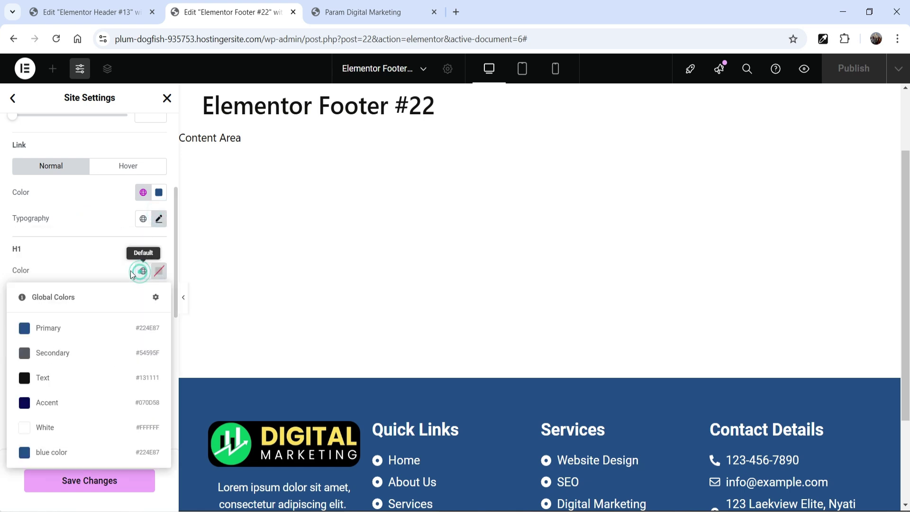
left_click(52, 336)
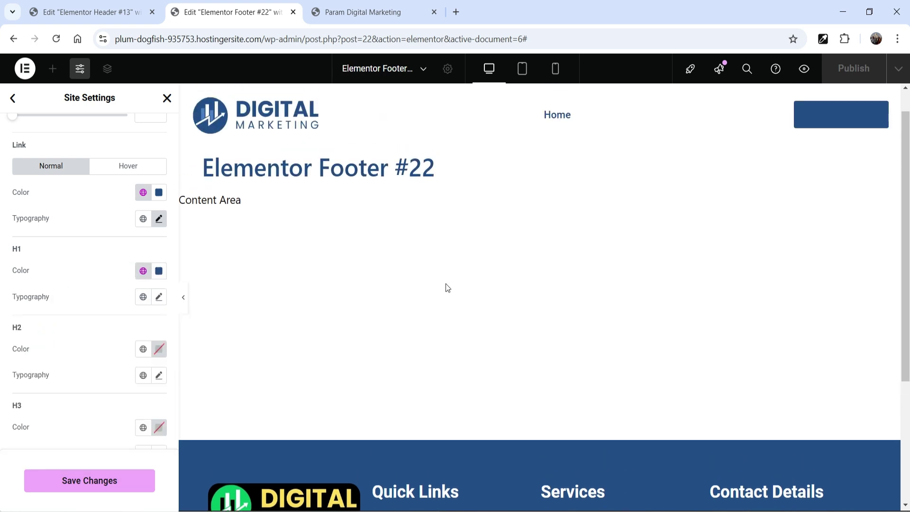
left_click(159, 297)
left_click(138, 398)
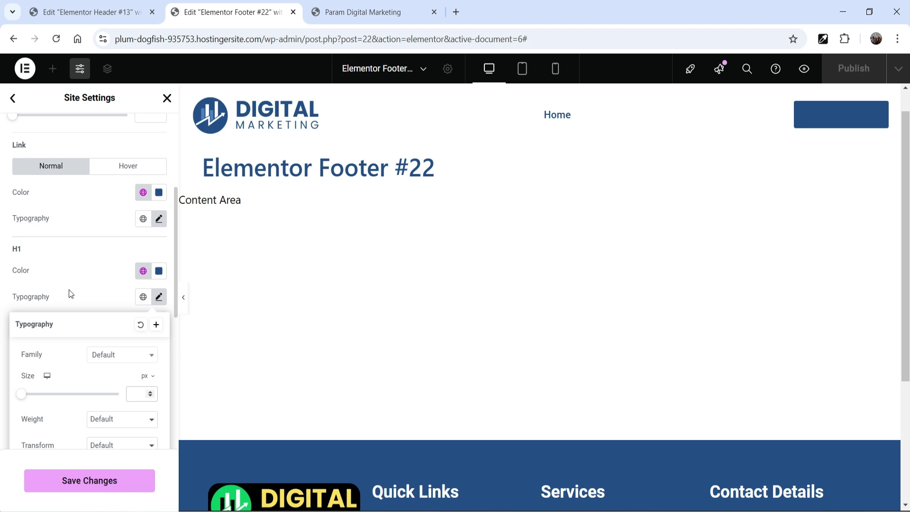
type("35")
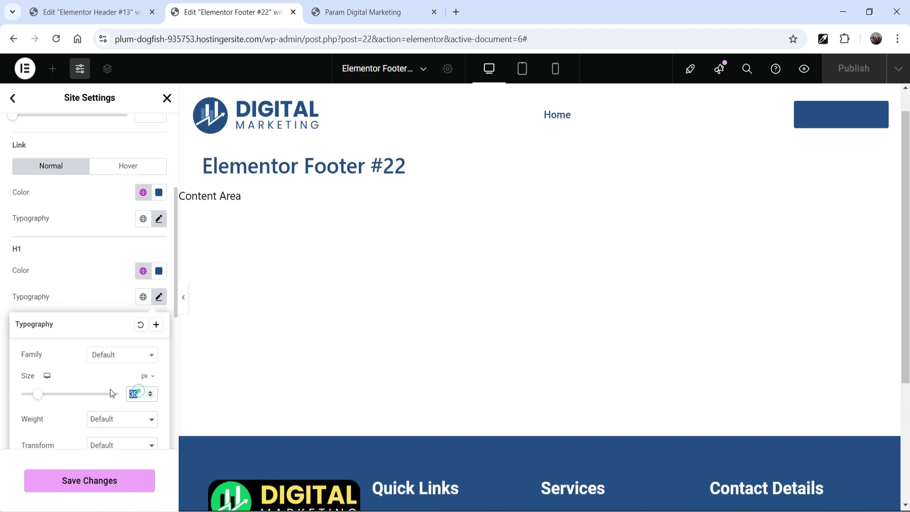
- Try H1 font sizes of 58 px and 100 px, and return the size to 35 px
type("58")
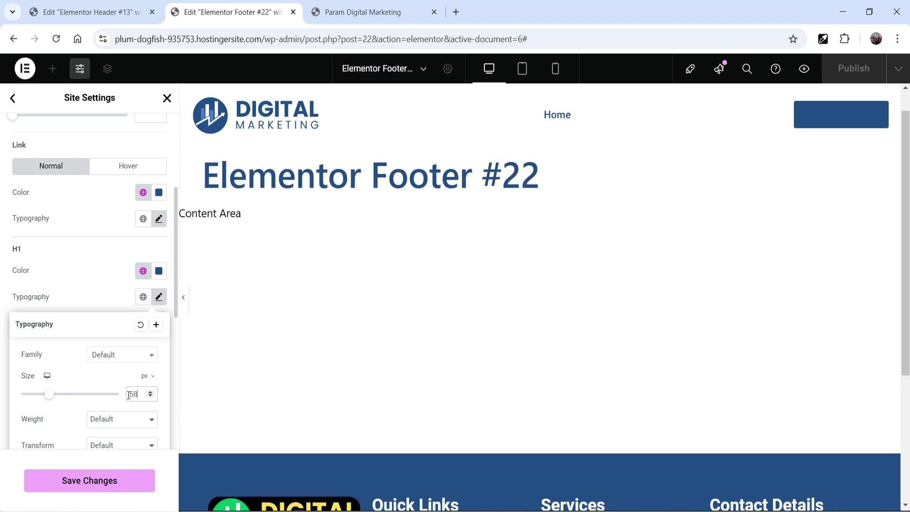
double_click(128, 395)
type("100")
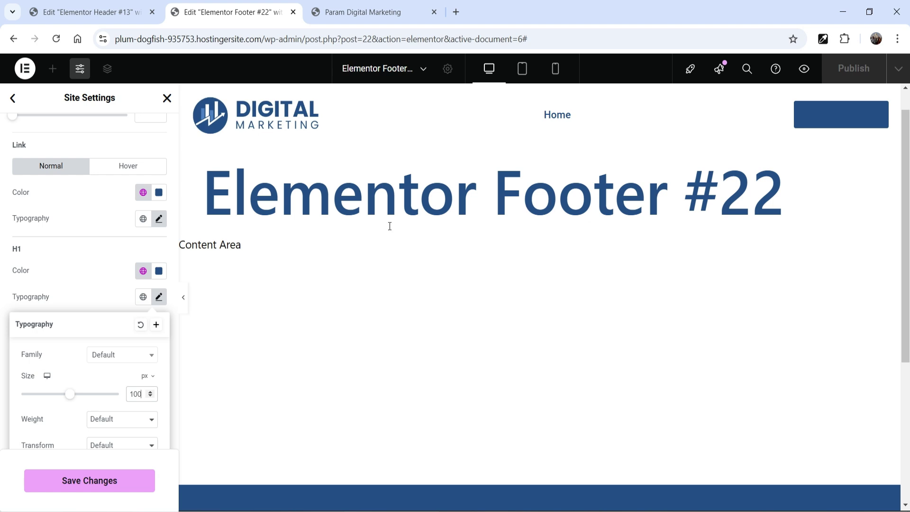
double_click(131, 390)
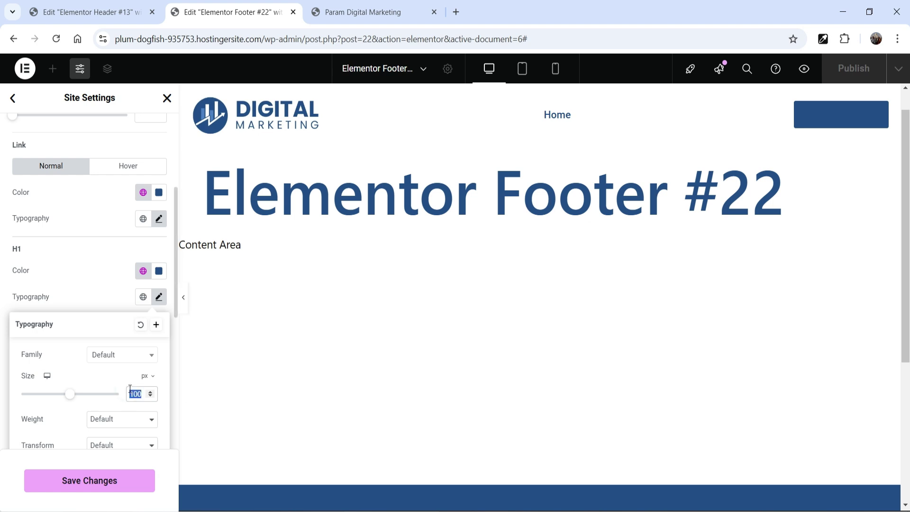
type("35")
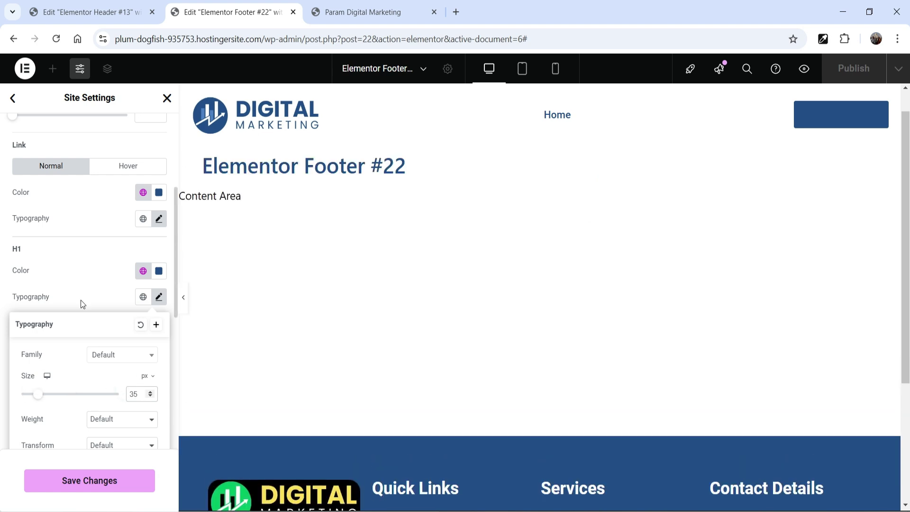
left_click(78, 284)
- Give the H2 headings a custom dark red color, #5A0707
scroll(95, 275, "down", 3)
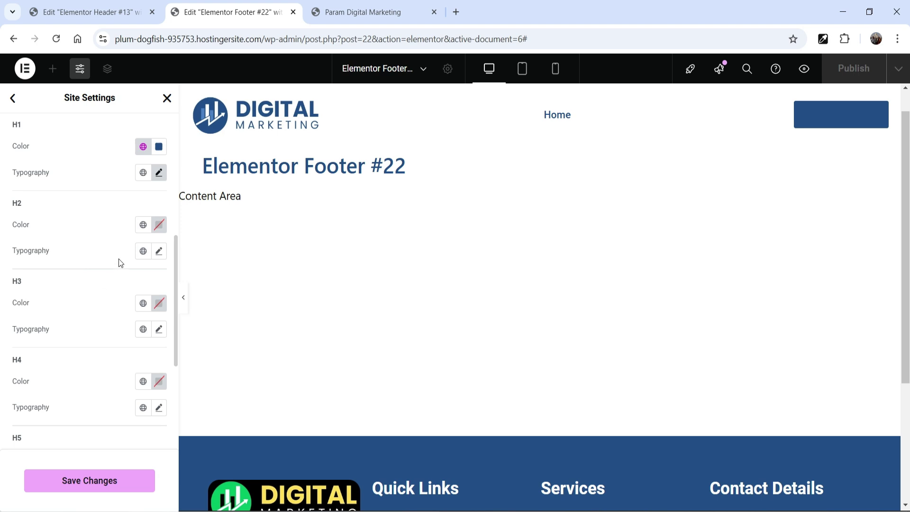
left_click(142, 226)
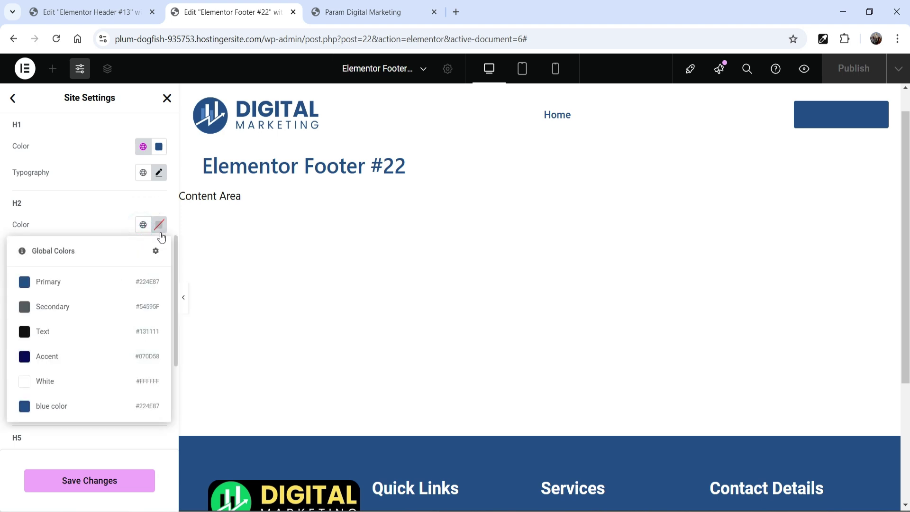
left_click(159, 225)
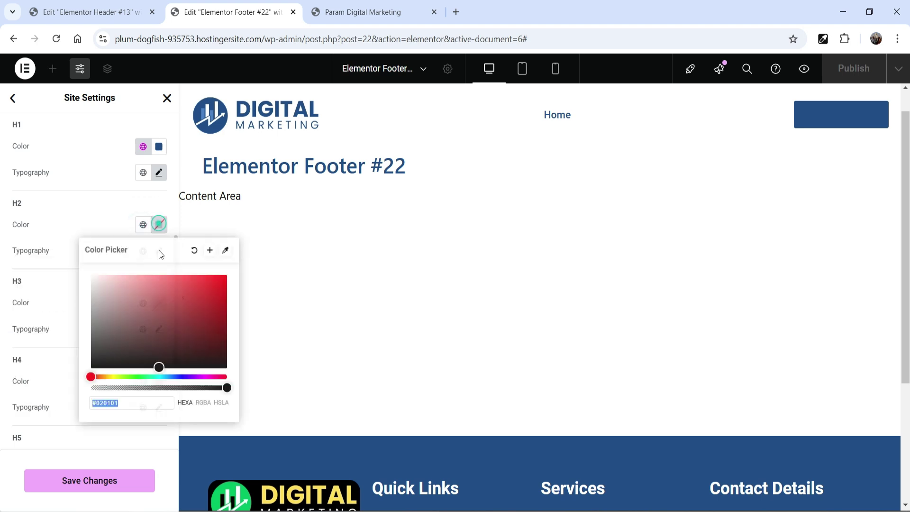
left_click_drag(173, 306, 216, 335)
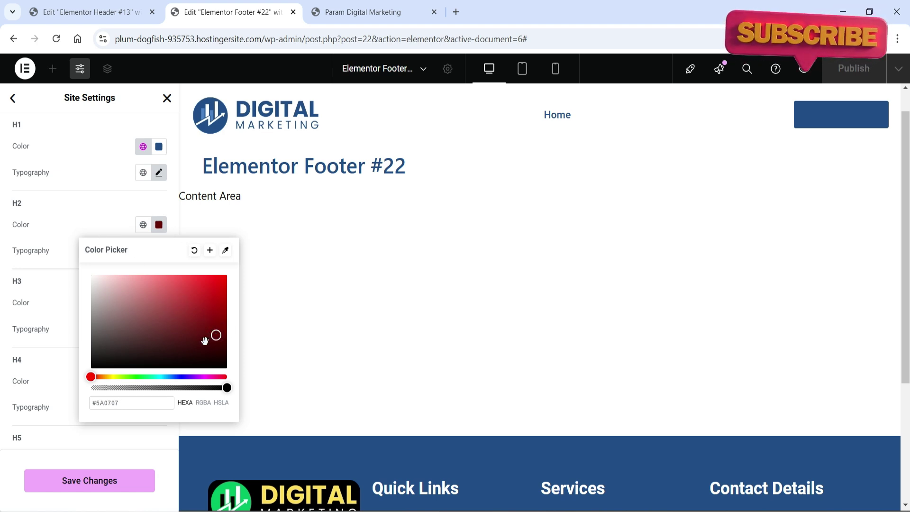
left_click(48, 228)
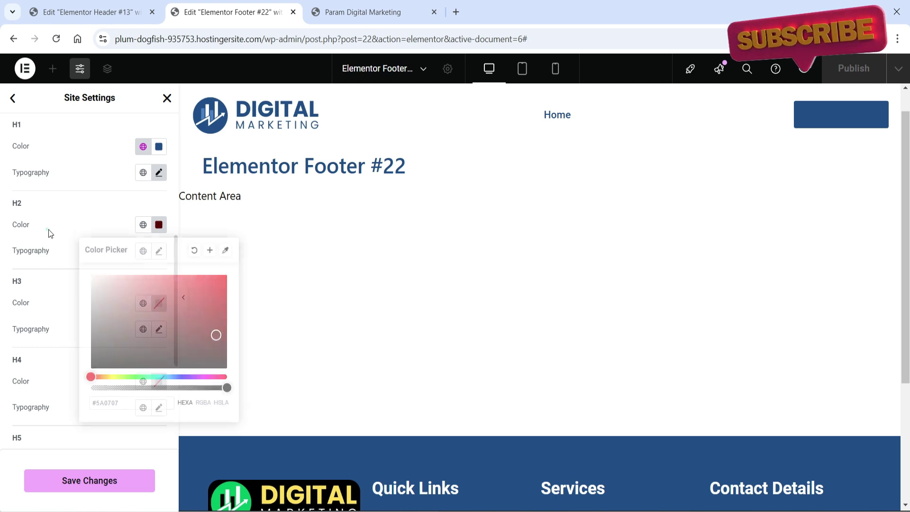
- Set the H2 typography's font size to 30 px
left_click(159, 250)
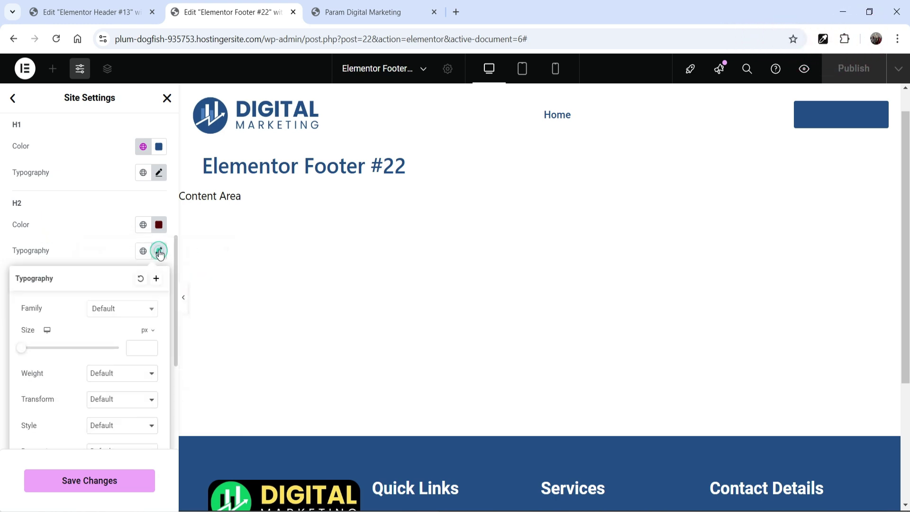
left_click(137, 347)
type("30")
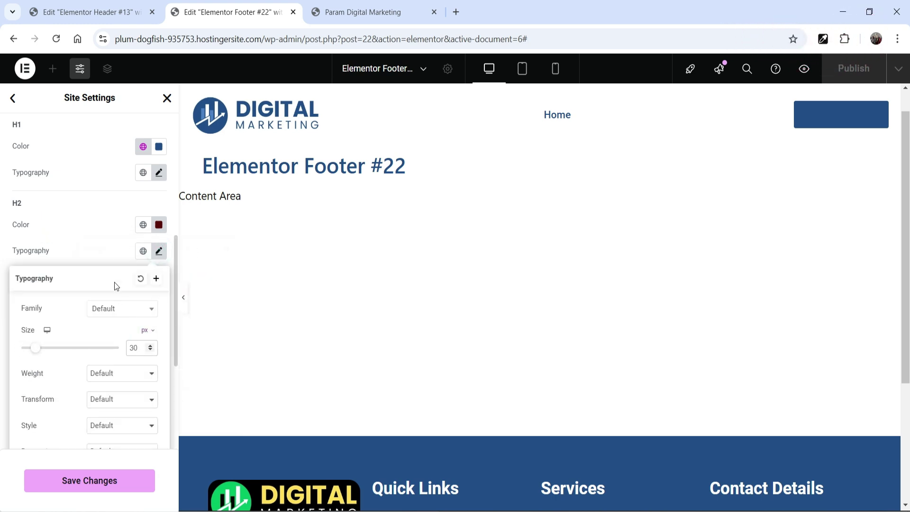
left_click(98, 240)
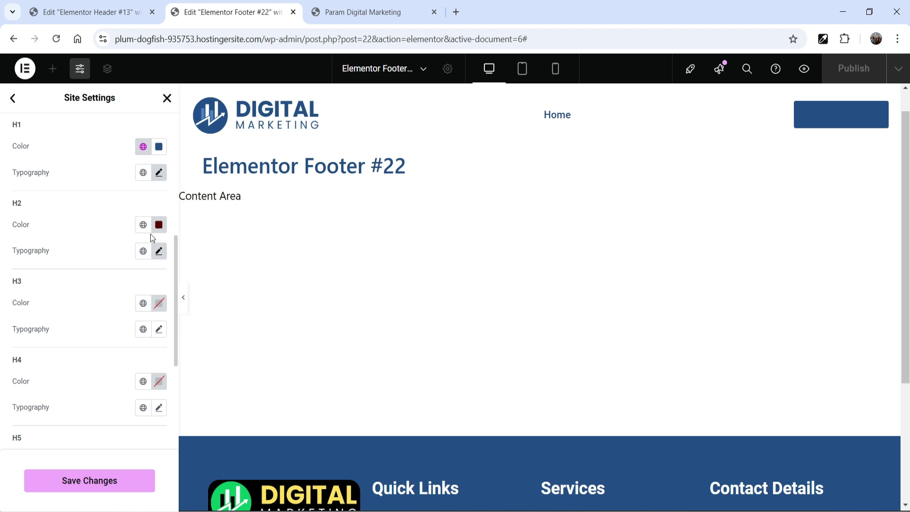
- Set the H3 typography's font size to 28 px
scroll(115, 223, "down", 3)
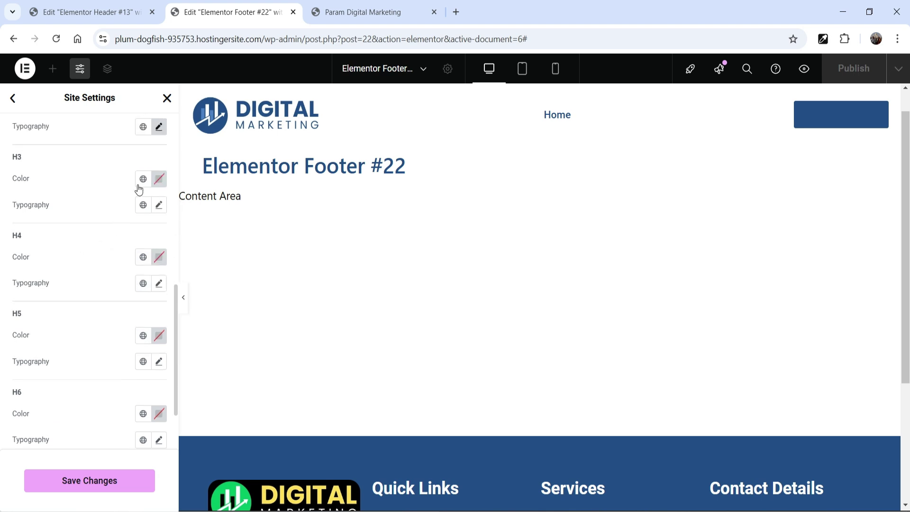
left_click(158, 204)
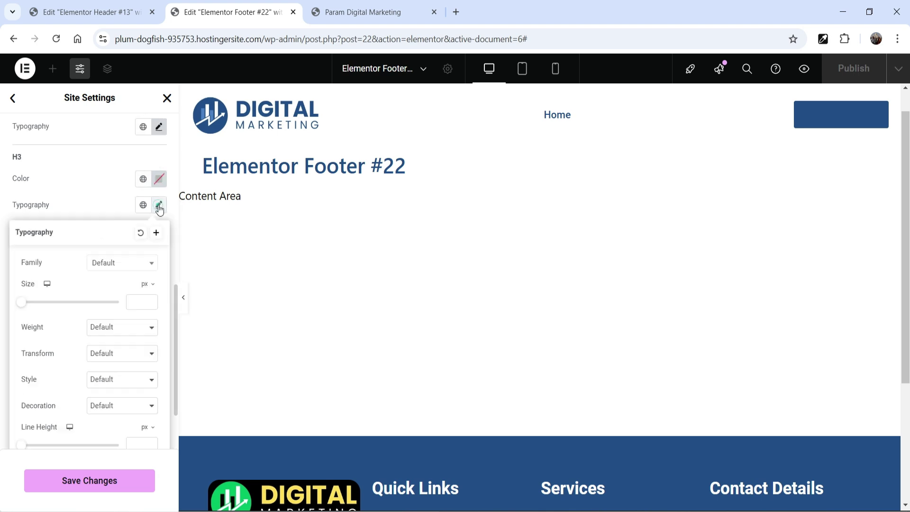
left_click(140, 298)
type("28")
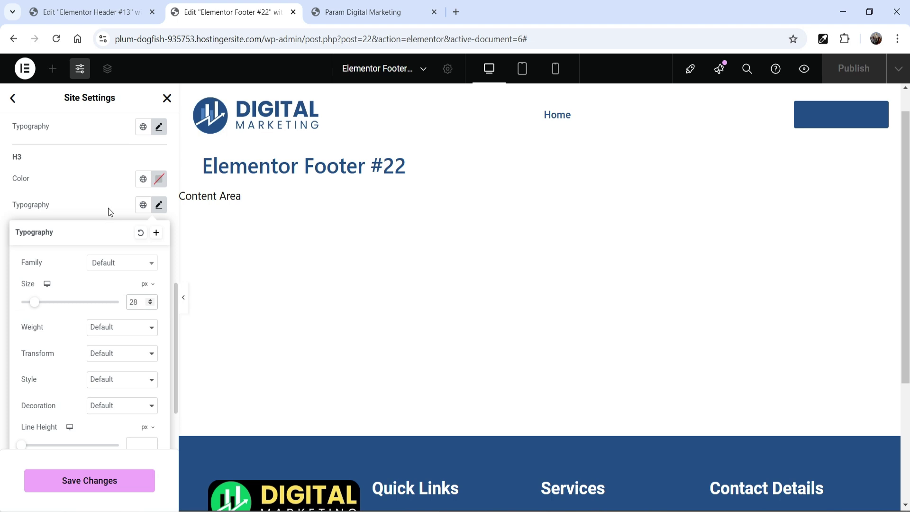
left_click(101, 192)
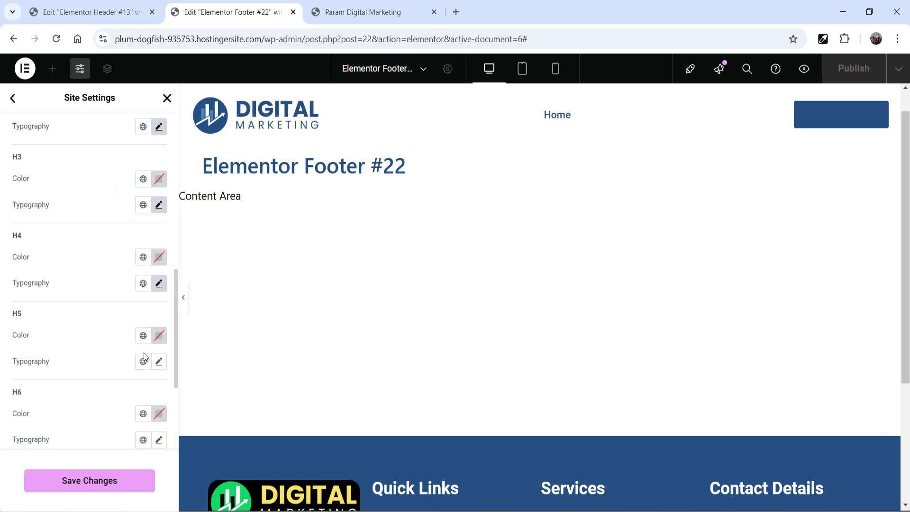
left_click(158, 362)
scroll(126, 382, "down", 4)
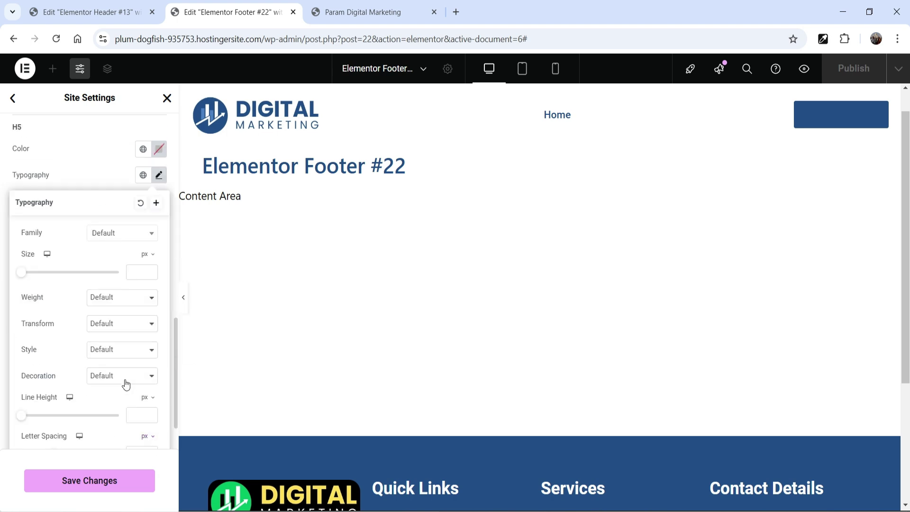
left_click(84, 231)
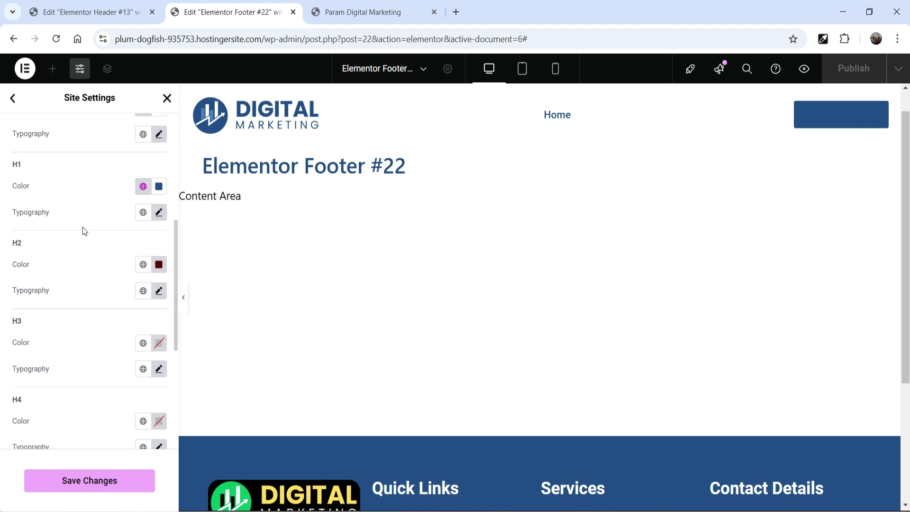
- Set the H1 typography's font weight to 800 (Extra Bold)
left_click(159, 213)
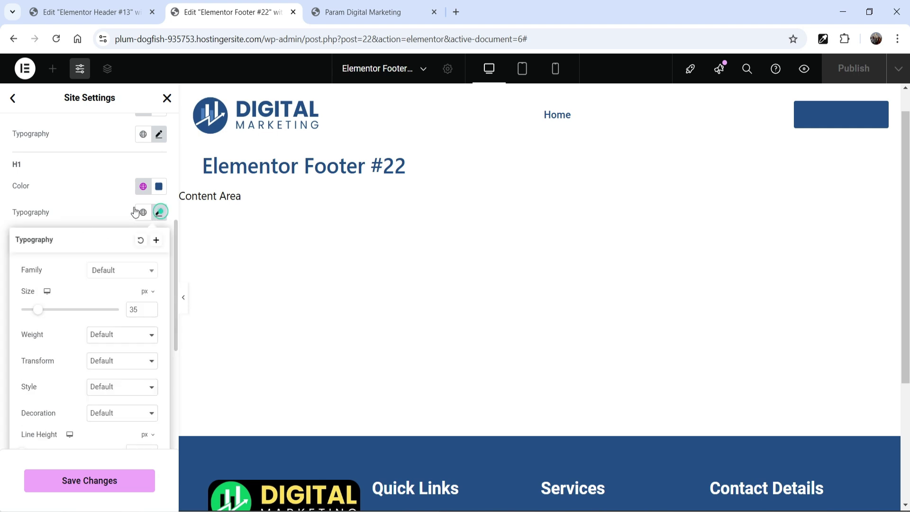
left_click(115, 335)
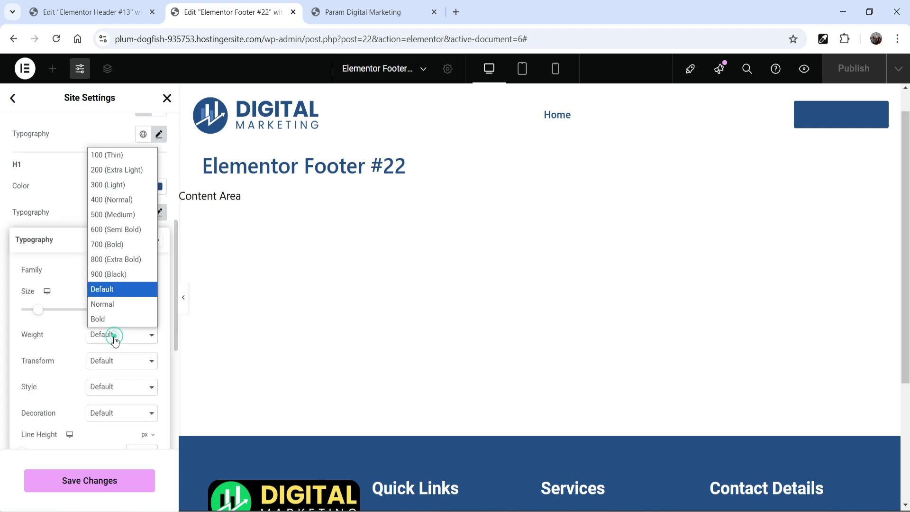
left_click(118, 263)
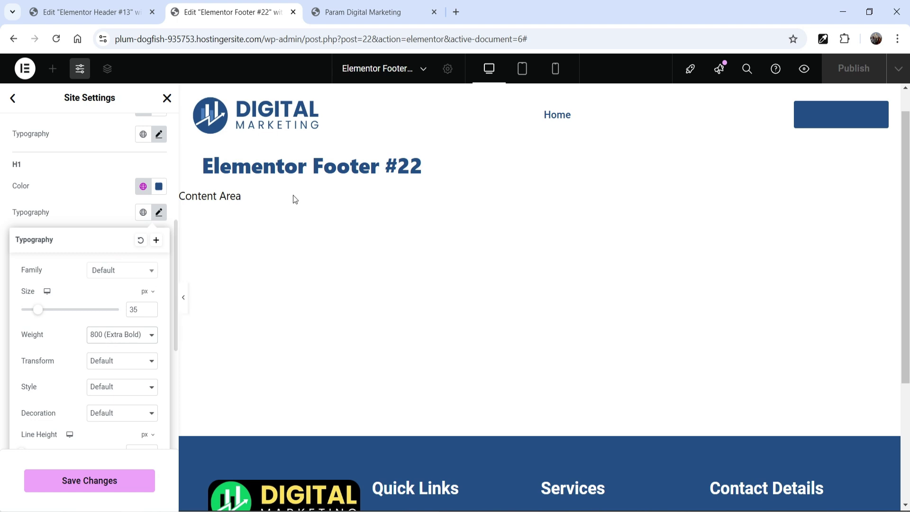
- Set the H1 typography's font weight to 600 (Semi Bold)
left_click(131, 342)
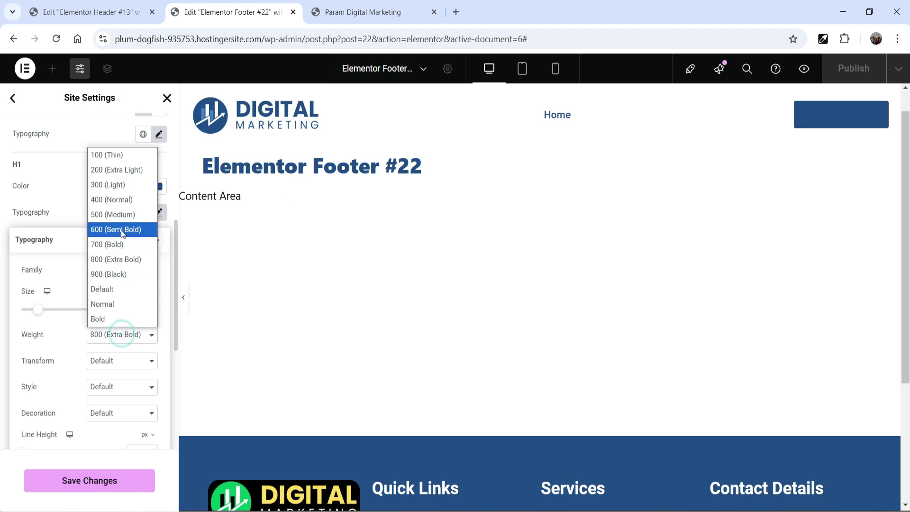
left_click(121, 231)
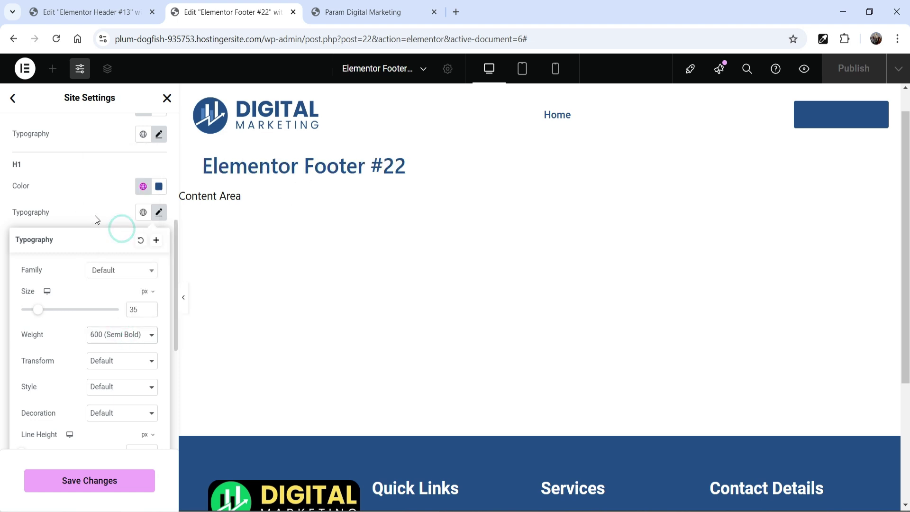
left_click(75, 203)
- Examine the Transform, Style and Decoration options in the H2 typography settings
left_click(158, 291)
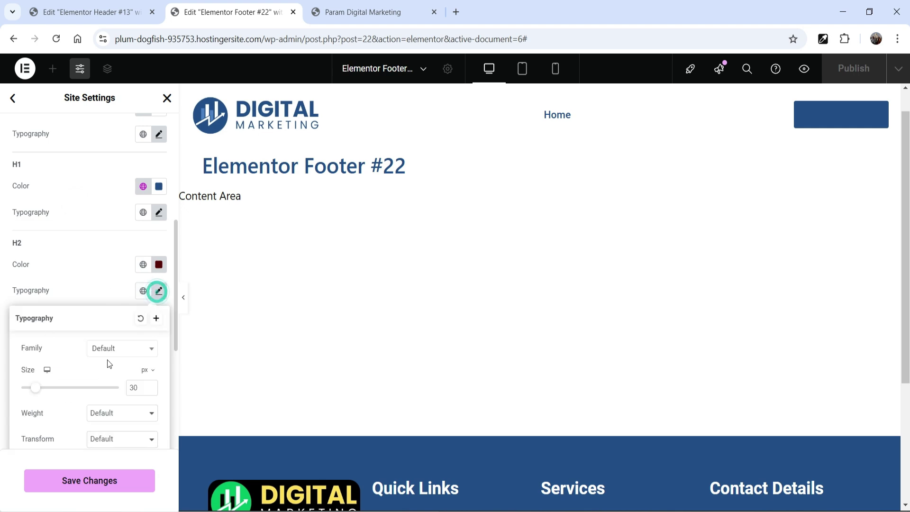
scroll(108, 353, "down", 3)
left_click(108, 316)
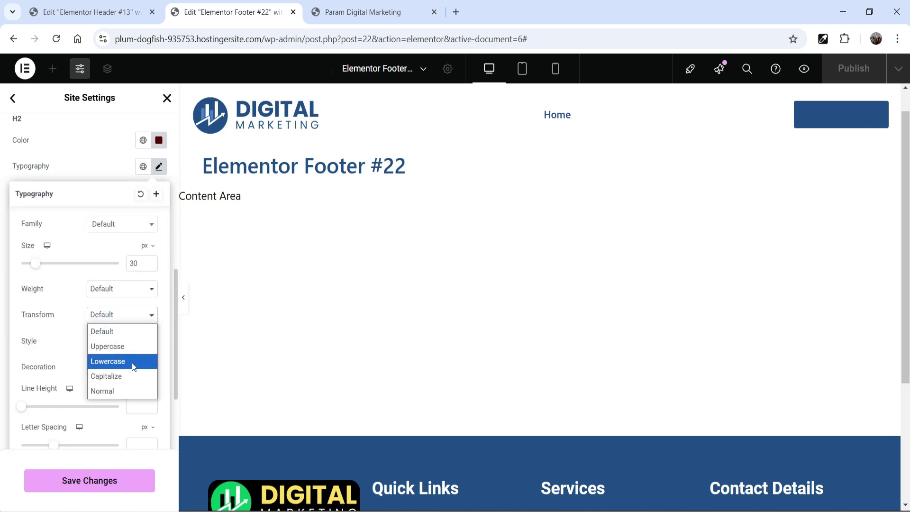
left_click(56, 354)
left_click(112, 342)
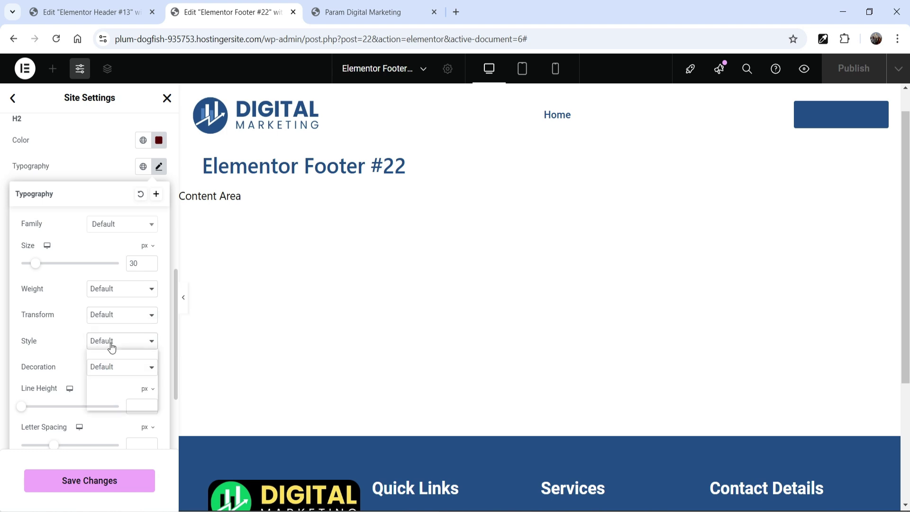
left_click(47, 337)
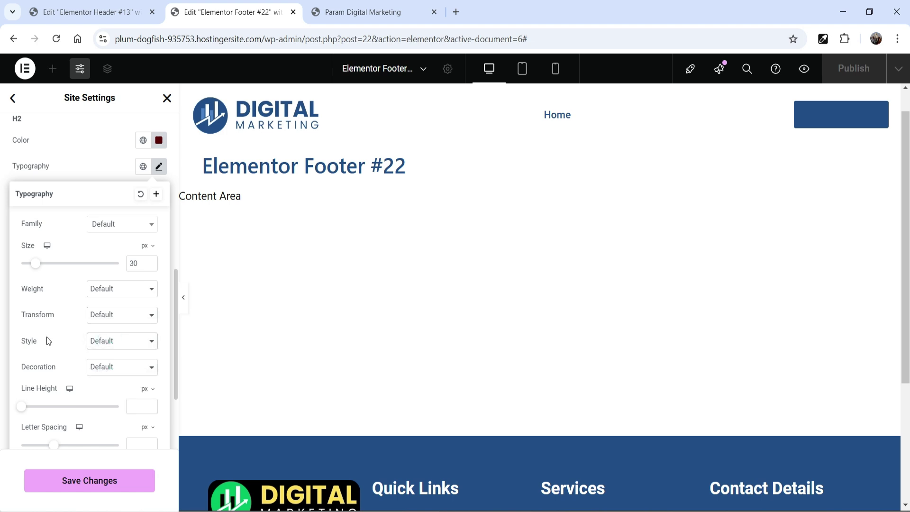
left_click(106, 372)
left_click(82, 170)
left_click(83, 171)
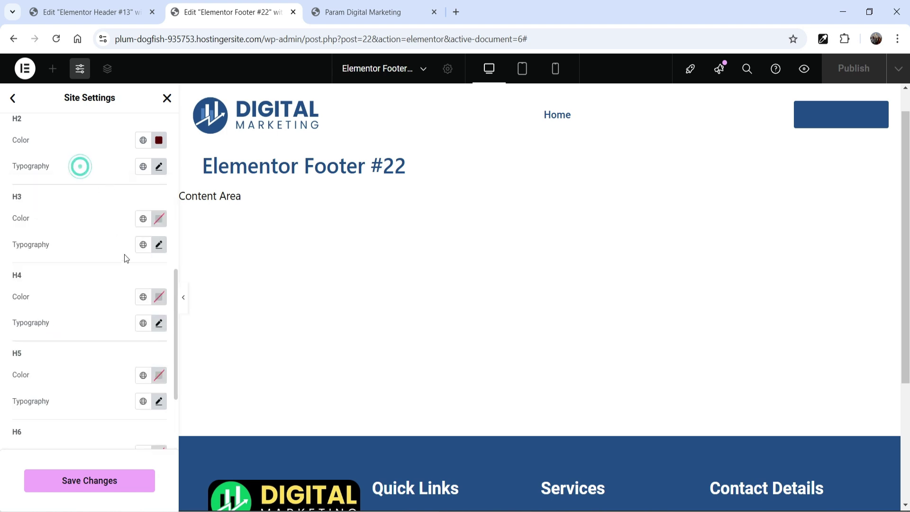
scroll(115, 251, "up", 8)
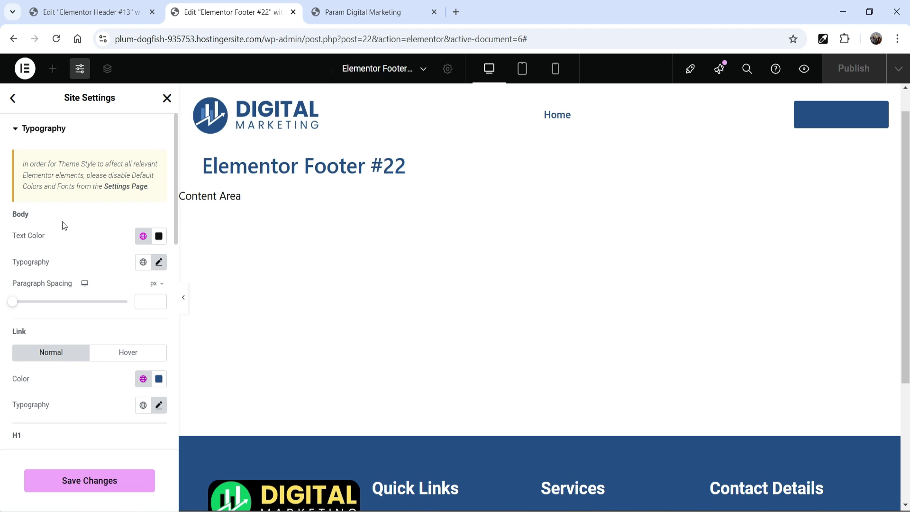
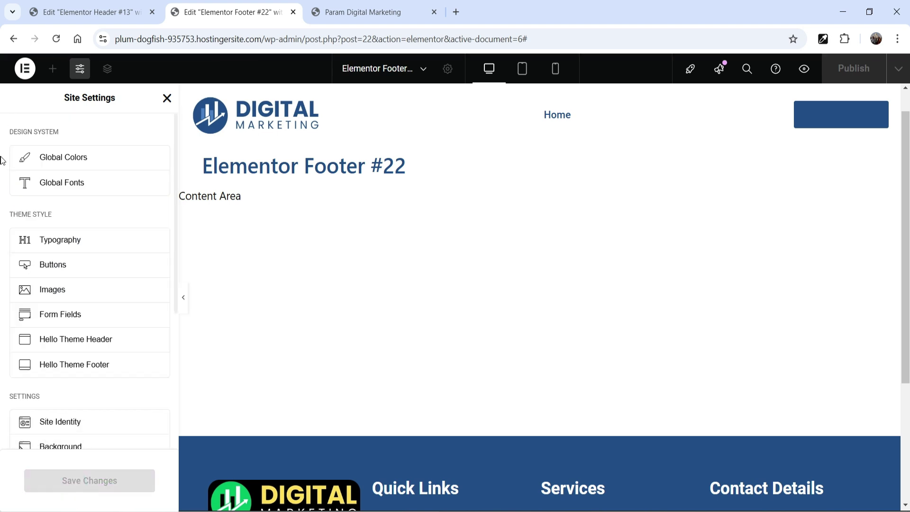
- Give the theme's buttons the global Primary background color and White text color in their normal state
left_click(58, 262)
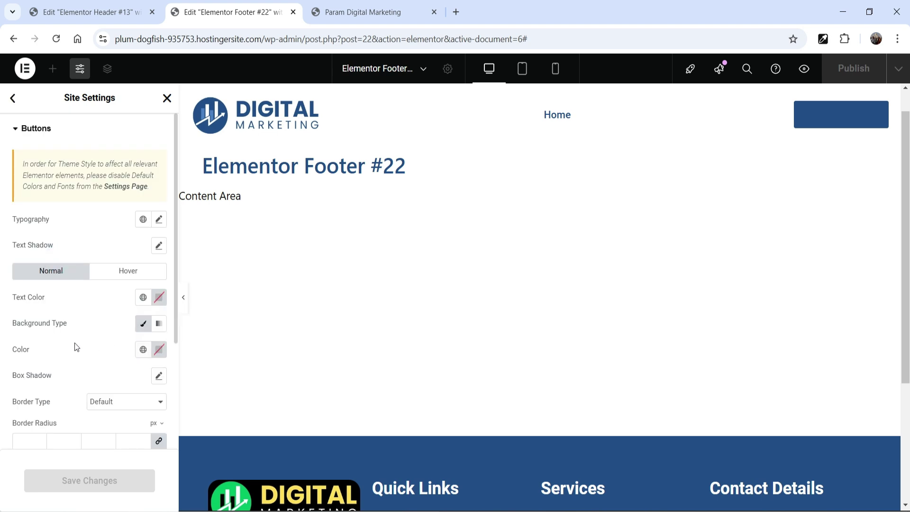
left_click(143, 349)
left_click(45, 203)
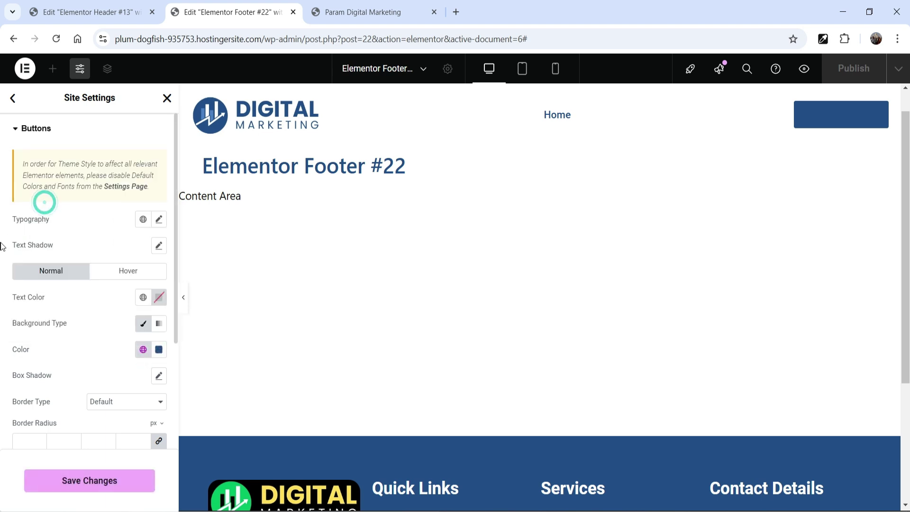
left_click(143, 298)
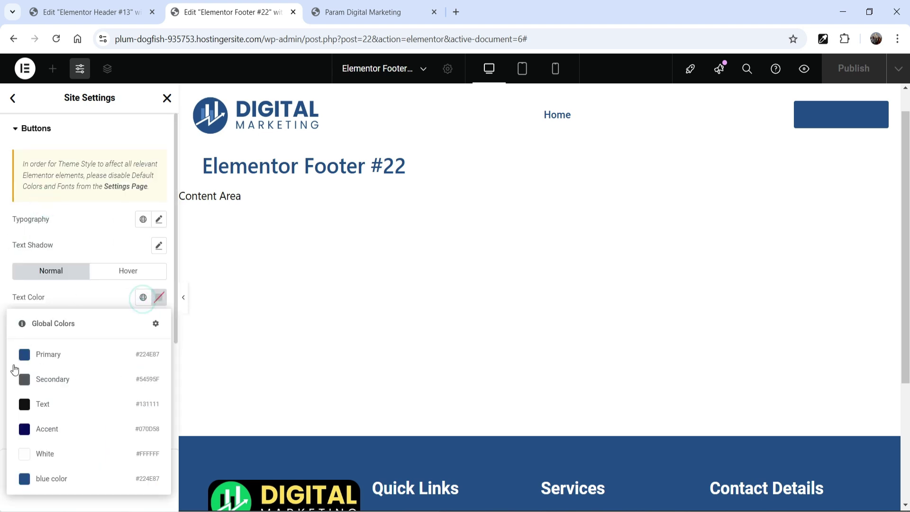
left_click(49, 454)
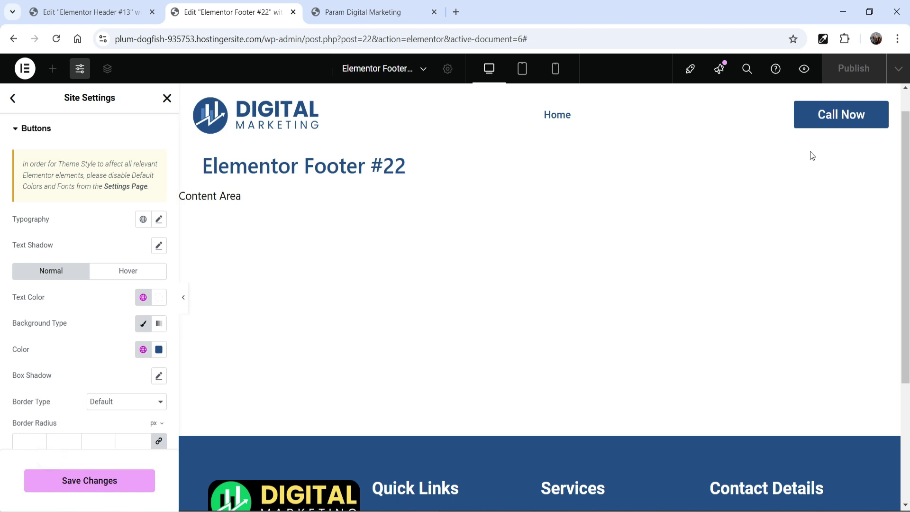
- Give the buttons' hover state the global Text color as background and White as text color
left_click(128, 271)
left_click(144, 350)
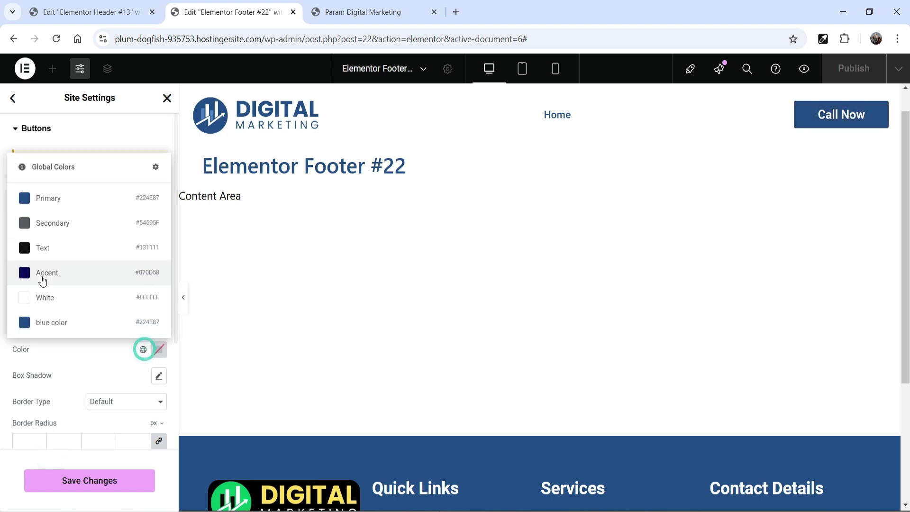
left_click(51, 249)
left_click(143, 297)
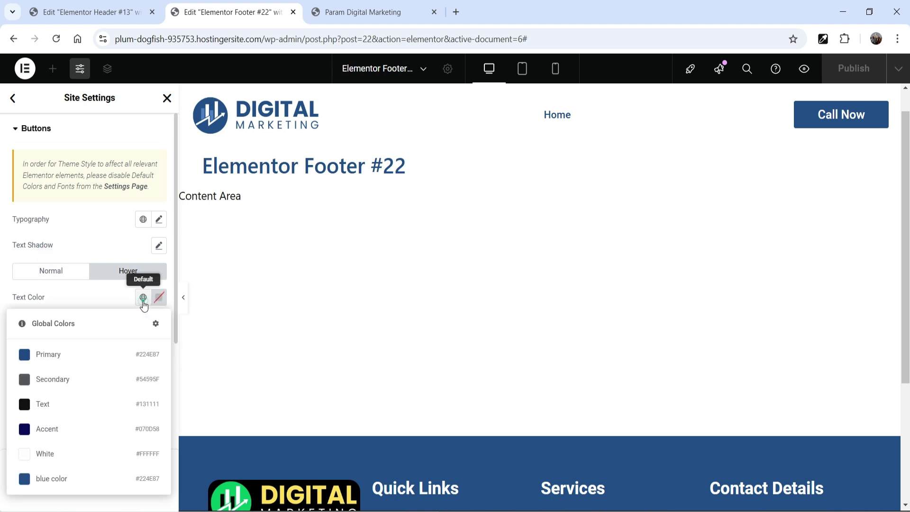
left_click(72, 456)
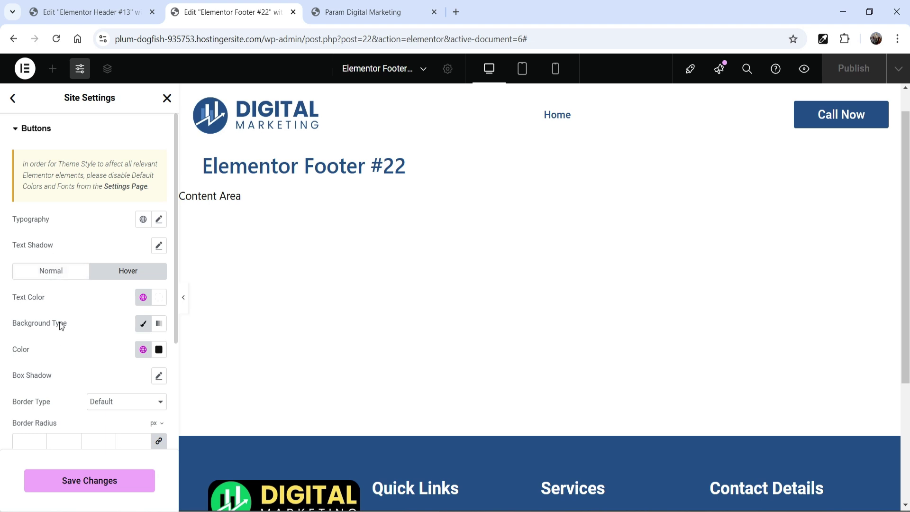
- Set the buttons' hover border radius to 11 px on all sides and save the changes
scroll(61, 323, "down", 2)
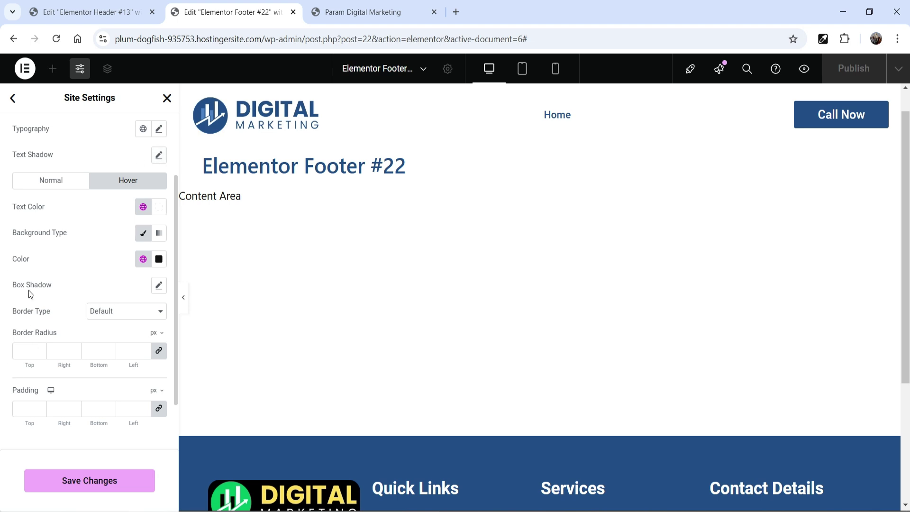
left_click(41, 349)
left_click(41, 348)
left_click(41, 349)
left_click(40, 349)
left_click(41, 349)
left_click(41, 348)
left_click(41, 349)
left_click(41, 348)
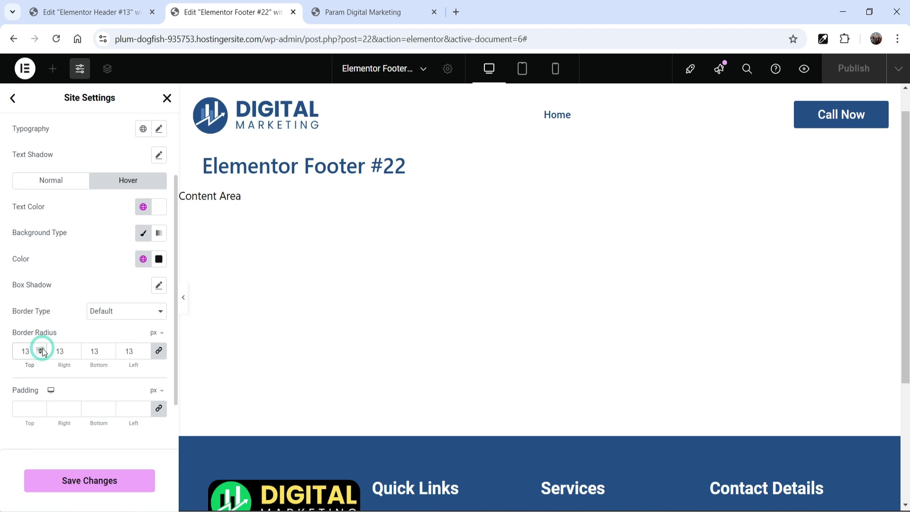
left_click(40, 353)
left_click(41, 353)
scroll(24, 351, "down", 1)
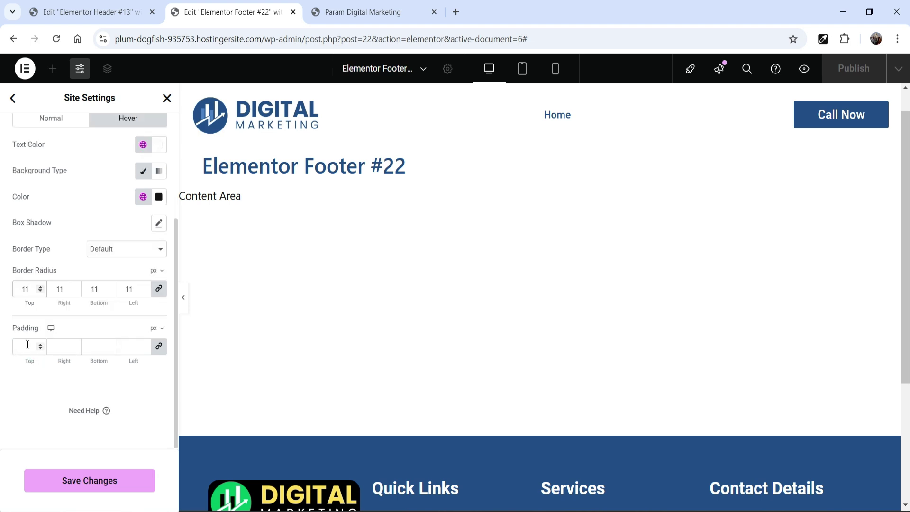
scroll(32, 253, "up", 3)
left_click(116, 483)
left_click(13, 99)
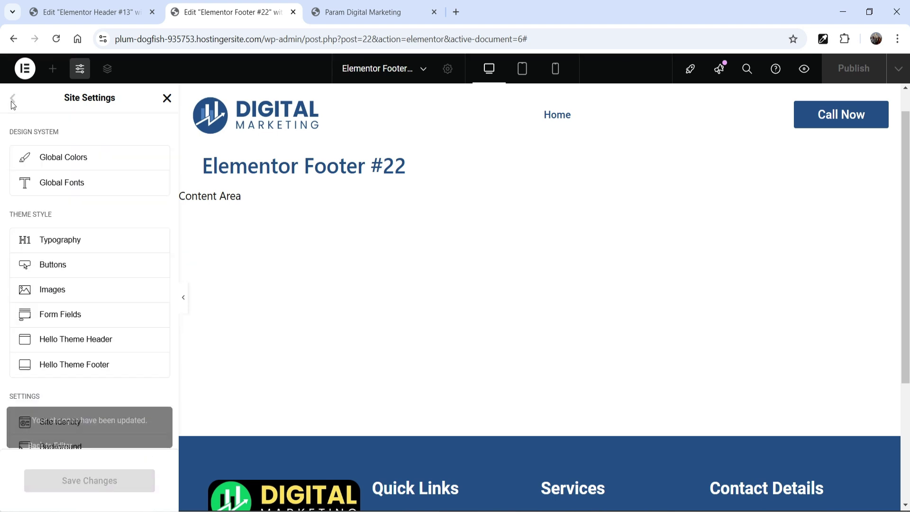
- Look over the theme style settings for Images, Form Fields and the Hello Theme Header
left_click(83, 293)
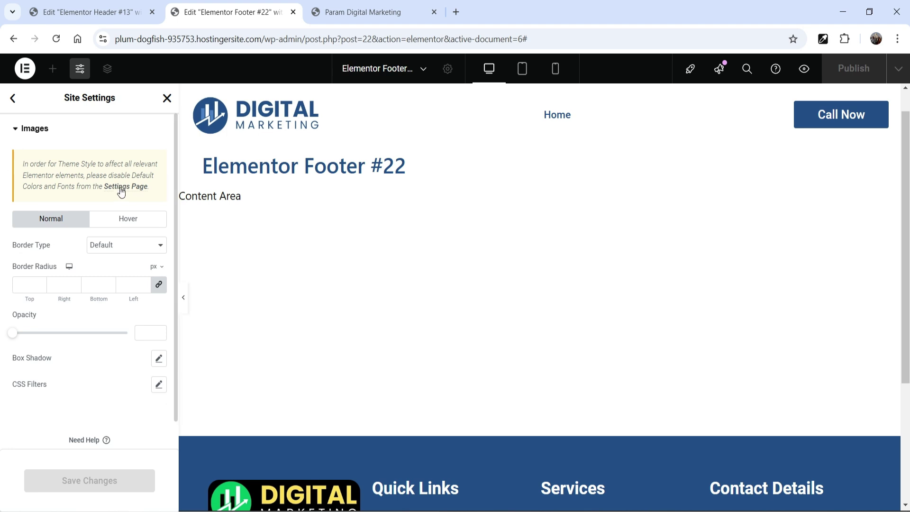
left_click(12, 99)
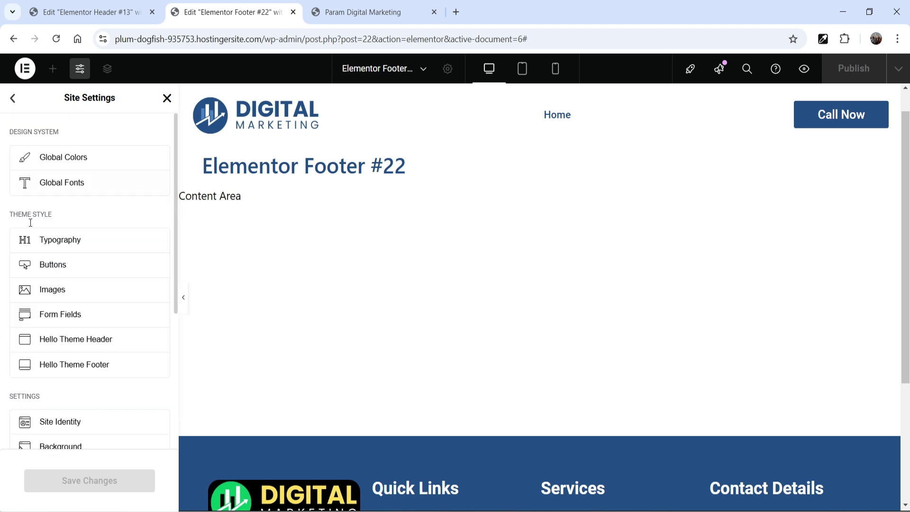
left_click(95, 318)
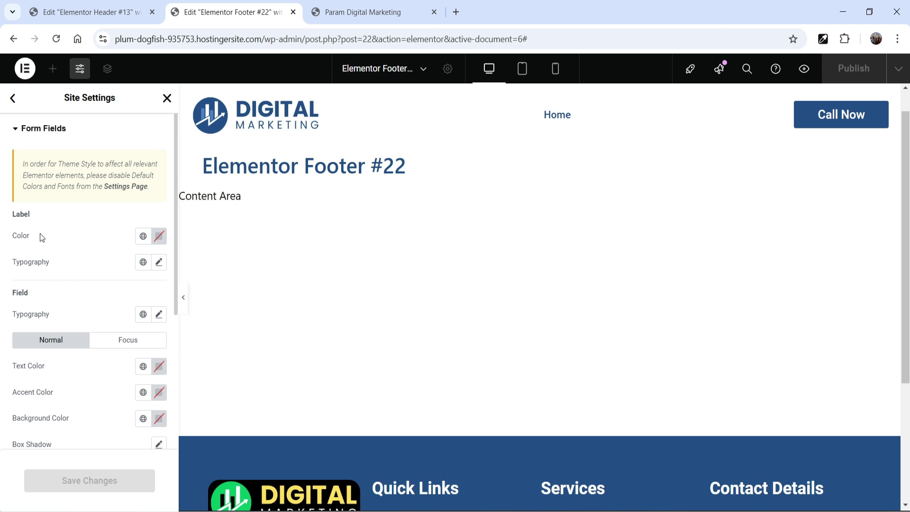
left_click(13, 98)
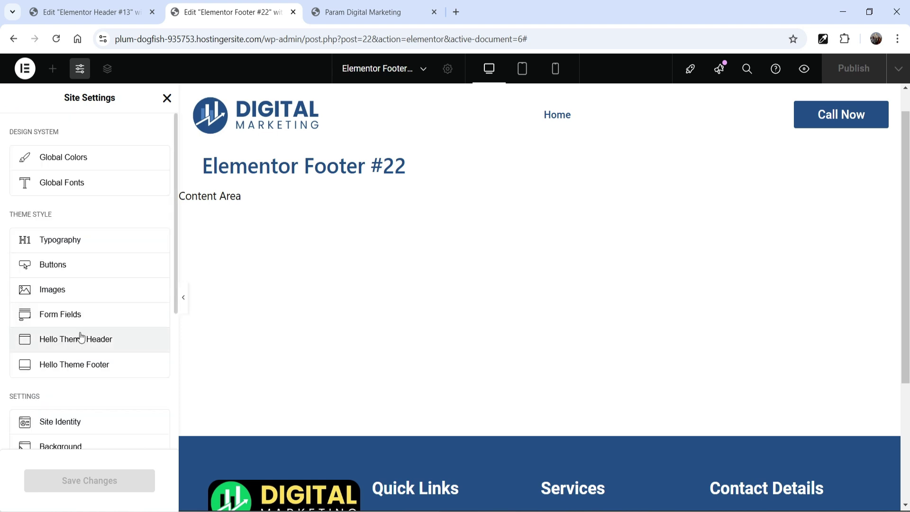
scroll(97, 251, "down", 3)
left_click(65, 214)
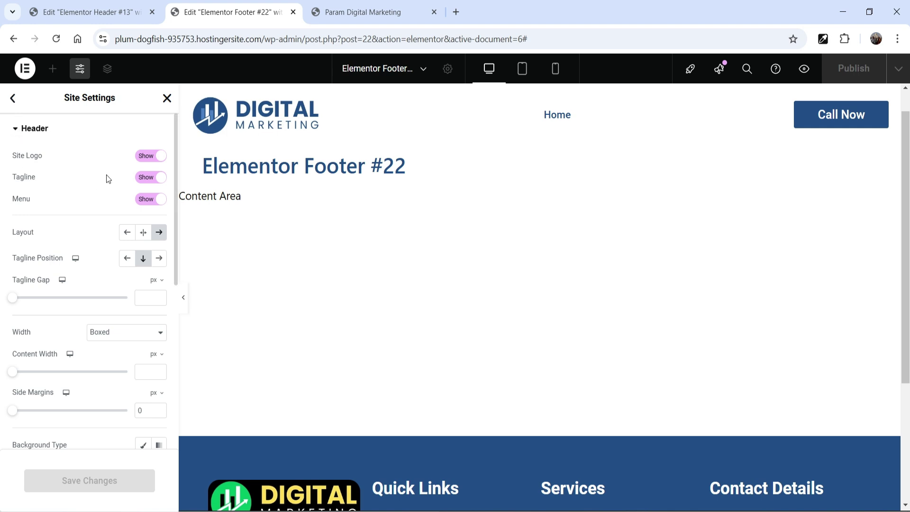
left_click(13, 98)
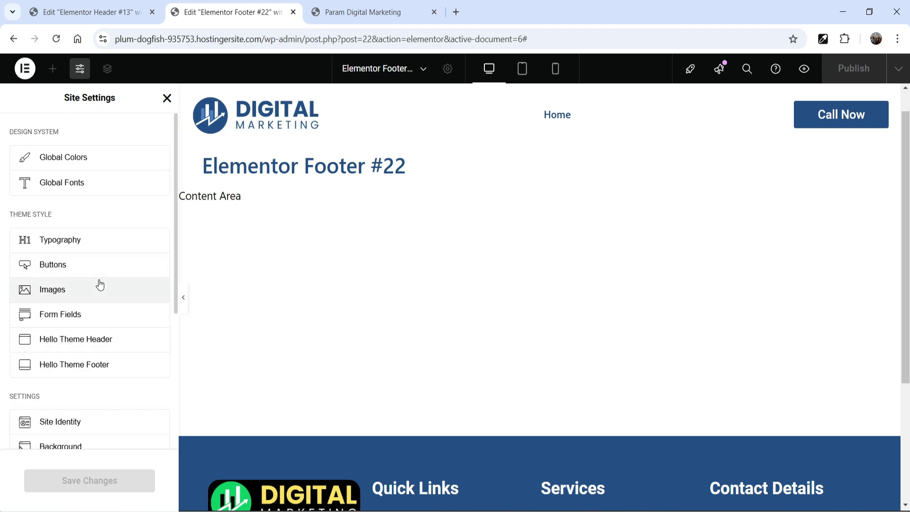
- Set the site logo in the Site Identity settings to logo-1.jpg from the Media Library
scroll(100, 284, "down", 3)
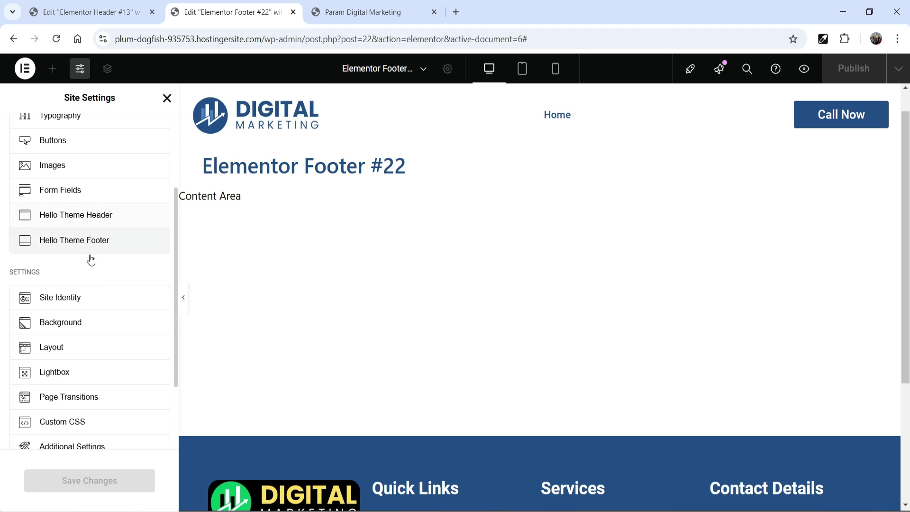
left_click(67, 303)
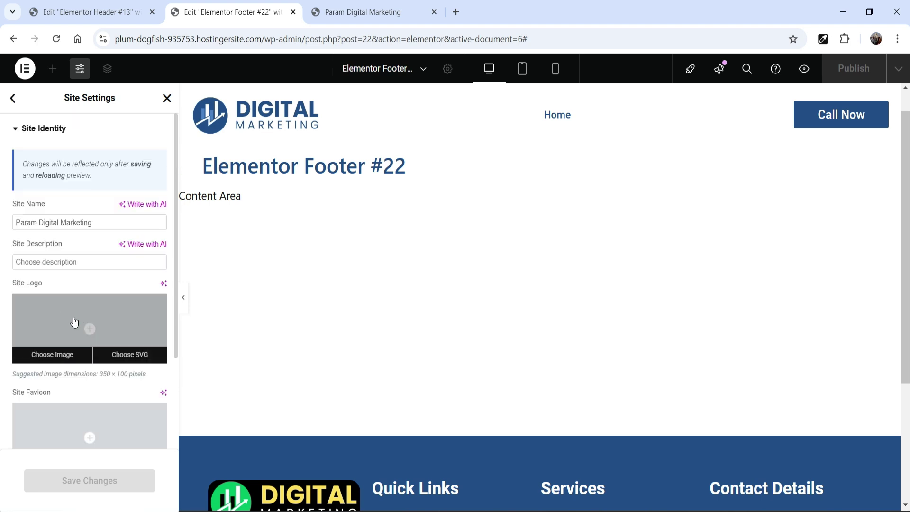
triple_click(36, 225)
left_click(39, 264)
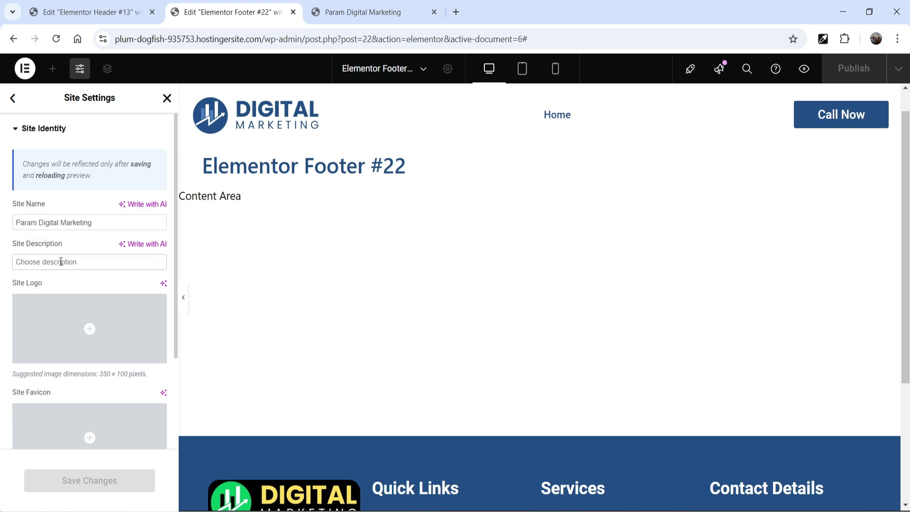
scroll(61, 261, "down", 3)
mouse_move(75, 197)
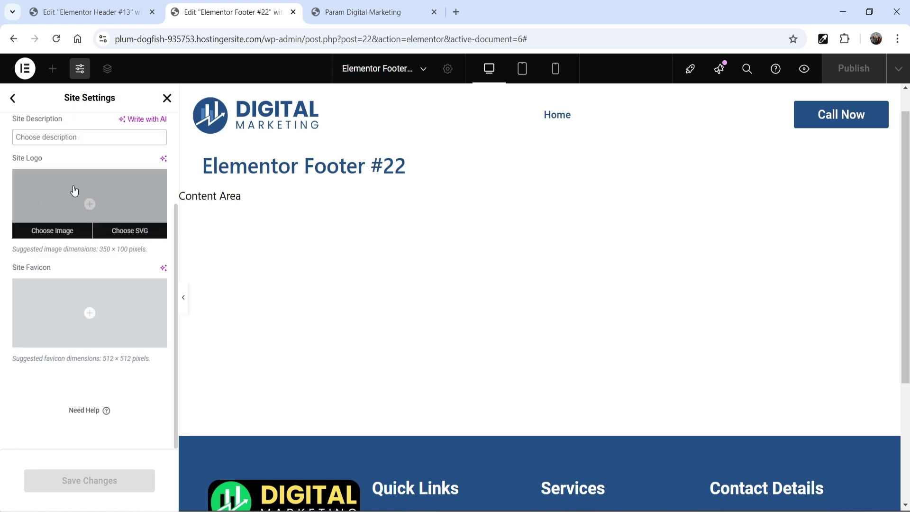
left_click(89, 205)
left_click(276, 247)
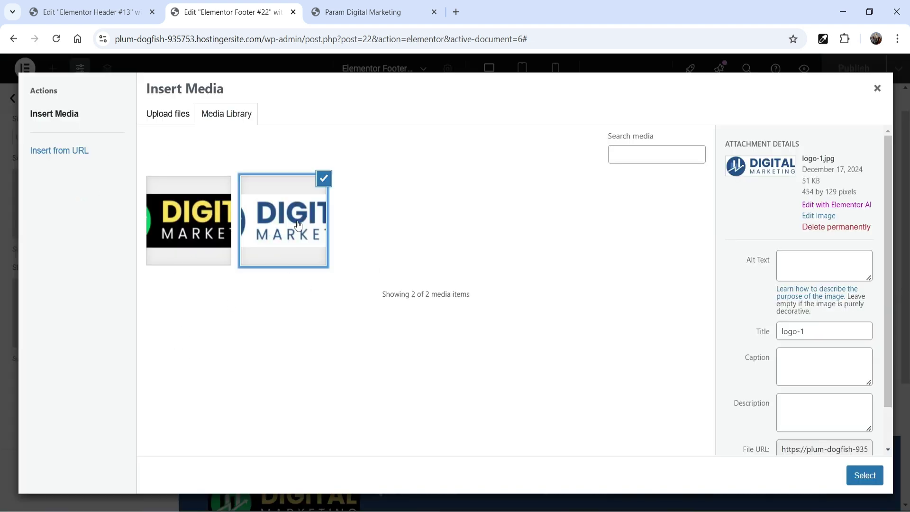
left_click(351, 11)
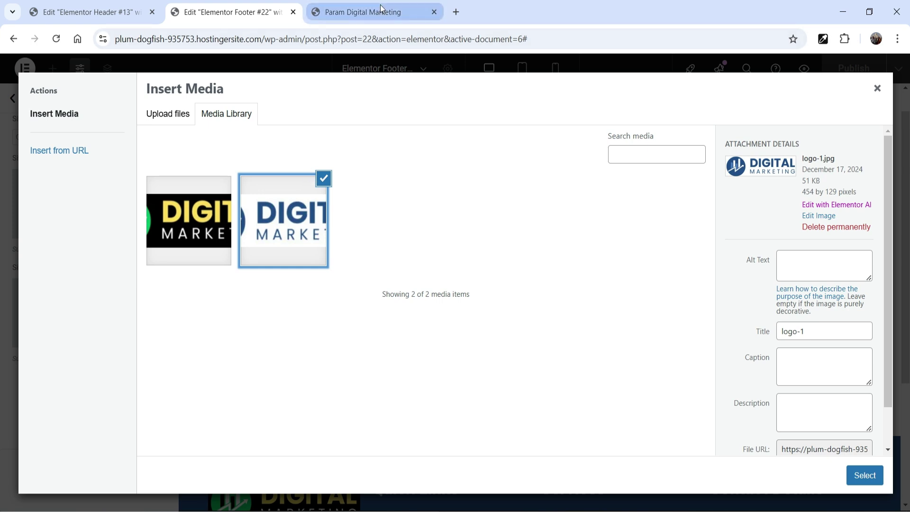
left_click(223, 6)
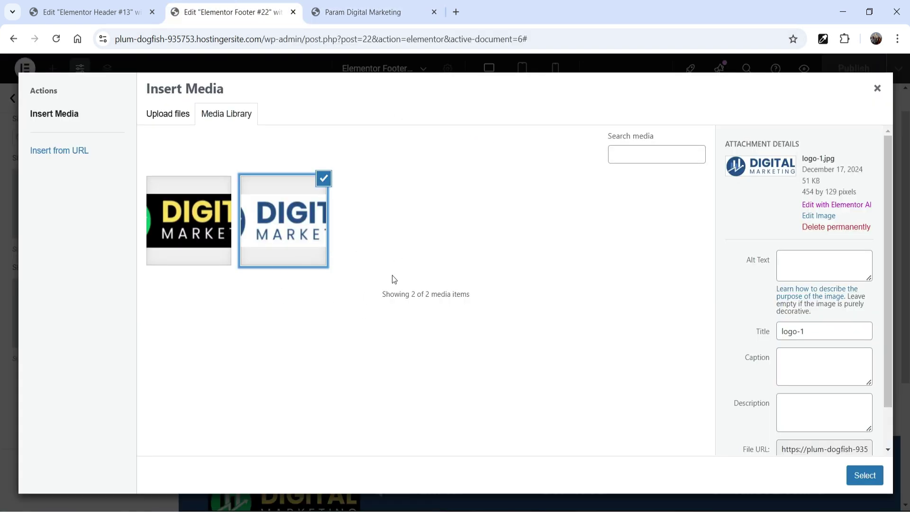
left_click(865, 476)
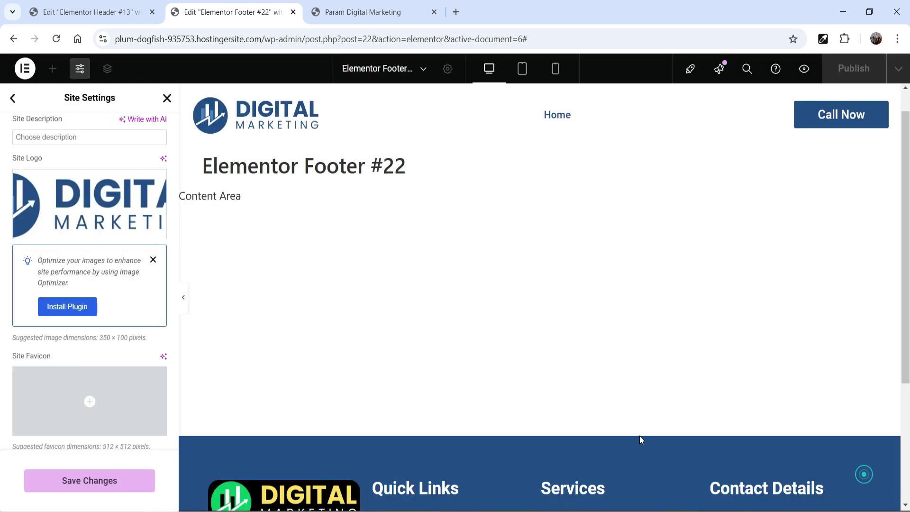
scroll(140, 276, "down", 1)
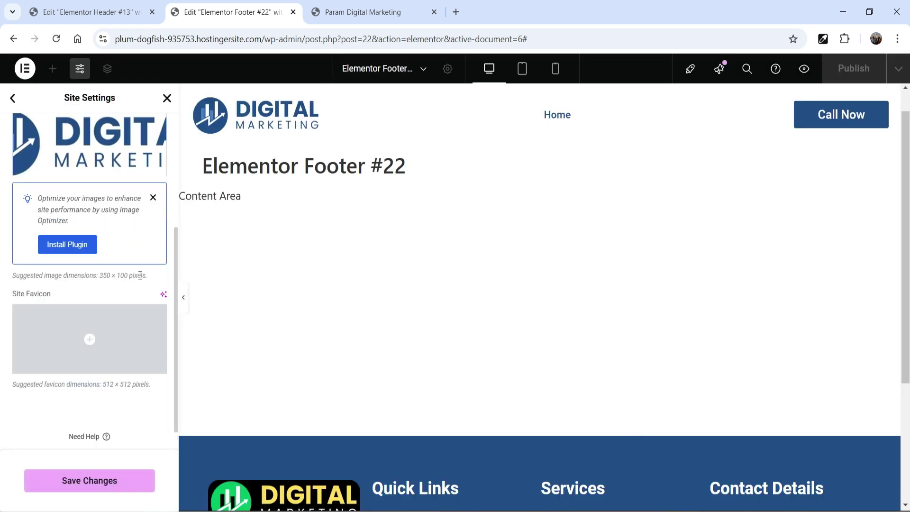
- Upload favicon.png from the computer, set it as the site favicon and save the Site Identity changes
mouse_move(67, 333)
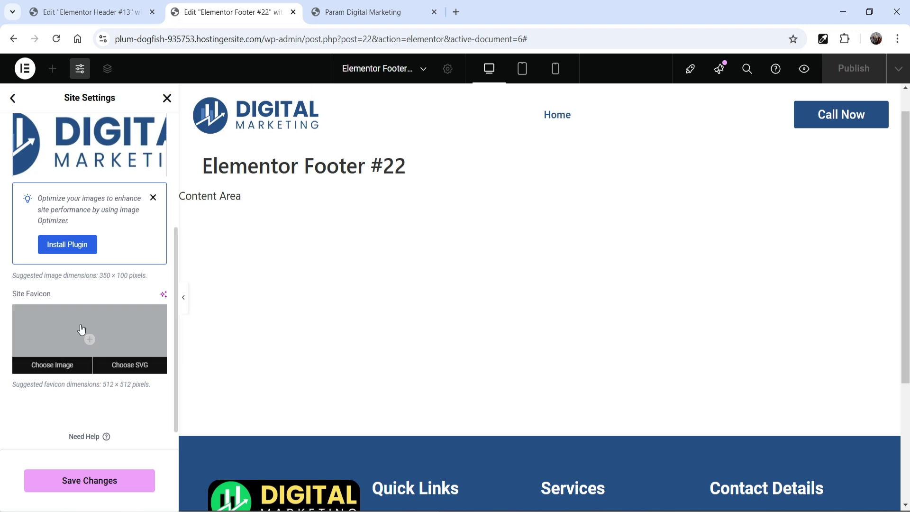
left_click(82, 328)
left_click(171, 116)
left_click(537, 303)
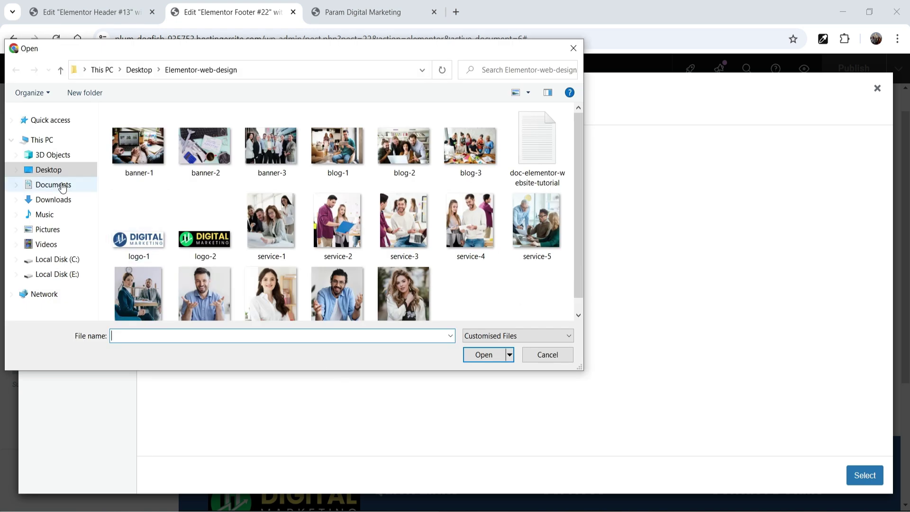
left_click(48, 171)
double_click(334, 160)
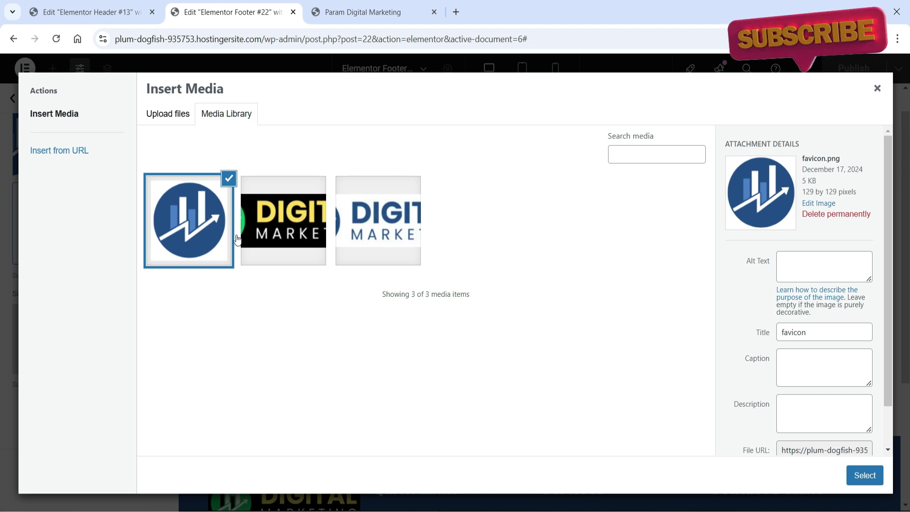
left_click(865, 476)
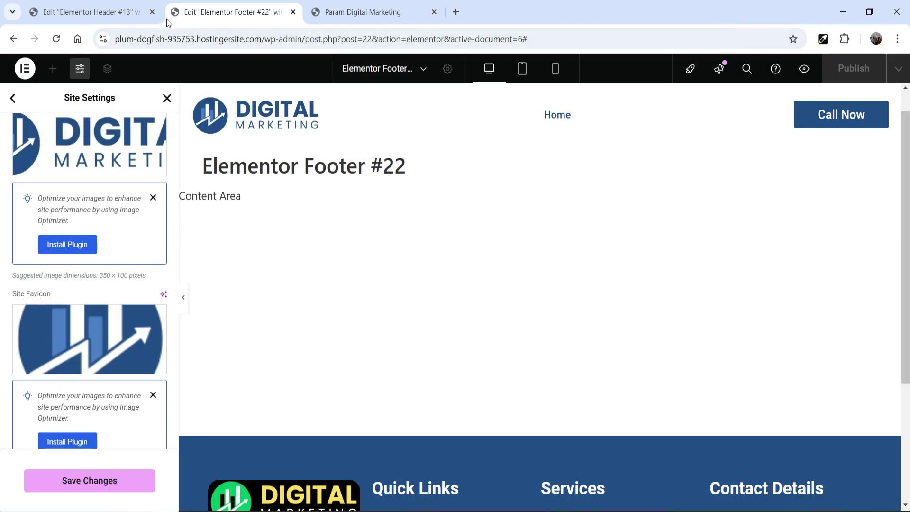
scroll(95, 166, "down", 2)
scroll(90, 174, "up", 5)
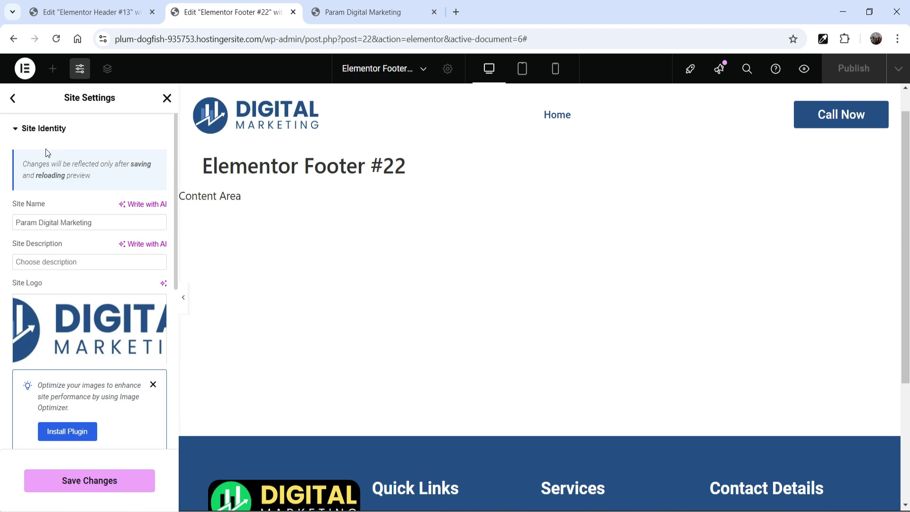
left_click(107, 486)
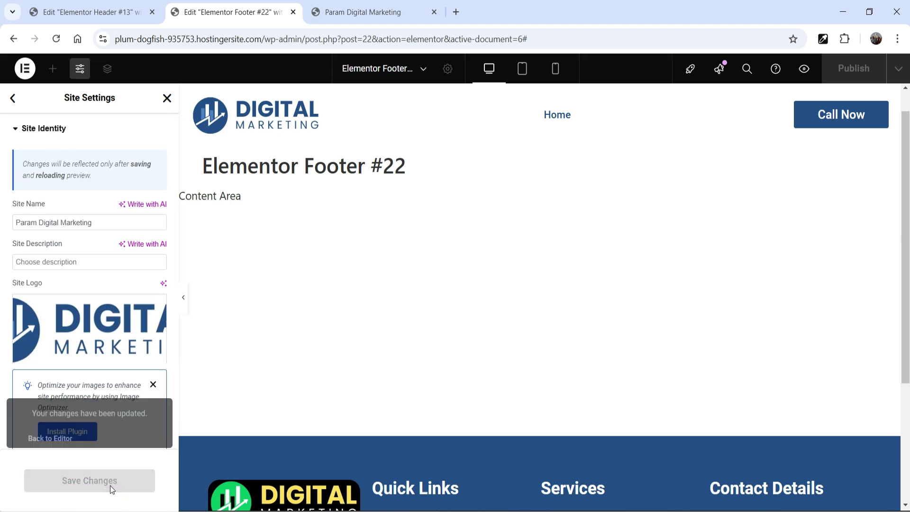
- Open the Background site settings and set the background type to Classic
left_click(13, 98)
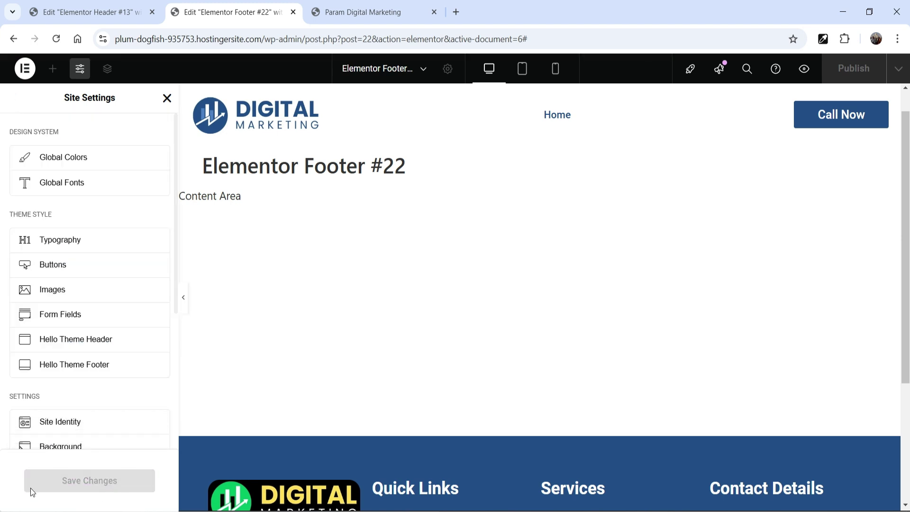
scroll(81, 270, "down", 3)
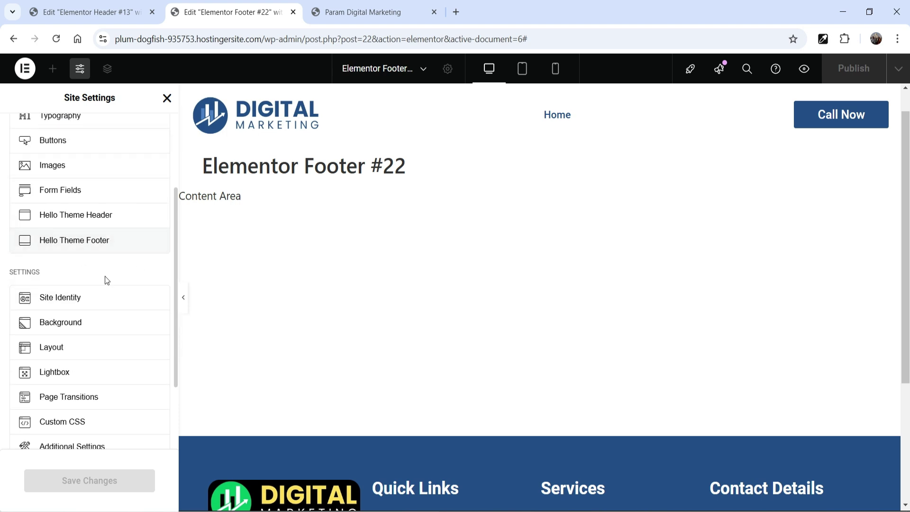
scroll(105, 279, "down", 2)
left_click(91, 226)
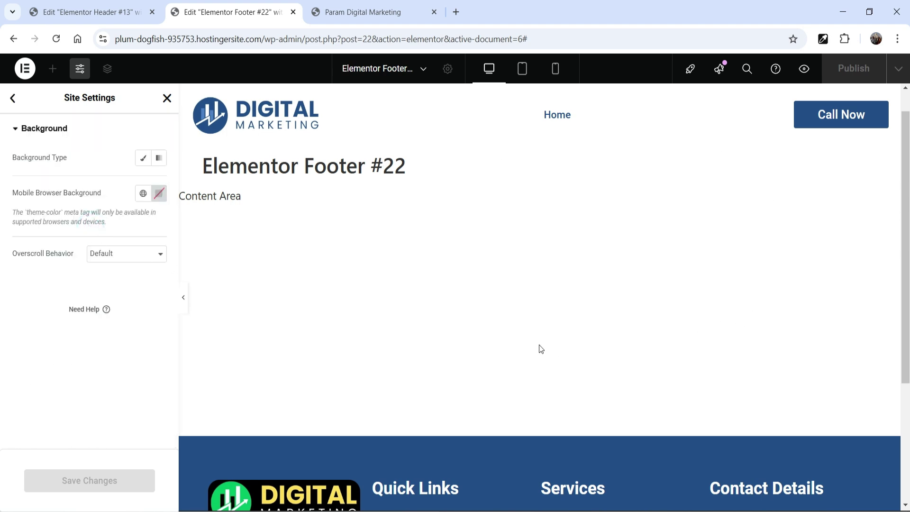
left_click(143, 158)
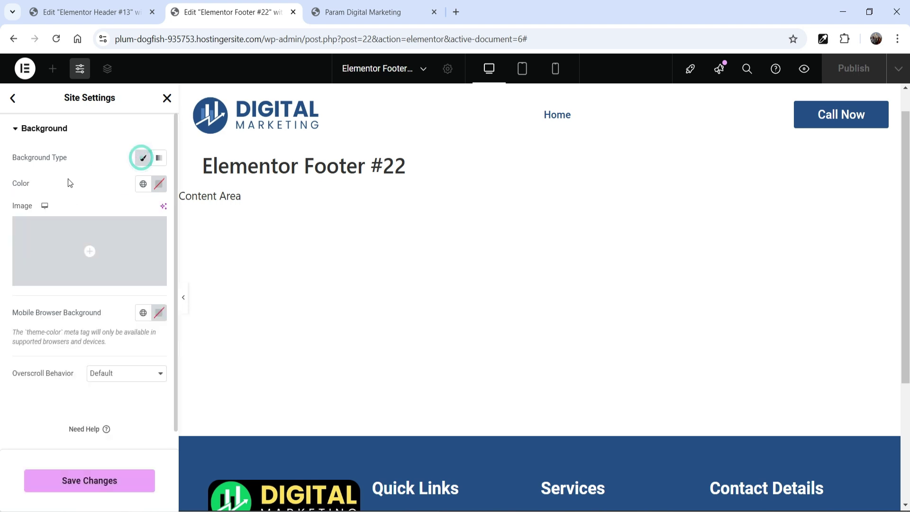
- Try the global Primary color as the site background, check it along the page and clear the color again
left_click(142, 185)
left_click(31, 240)
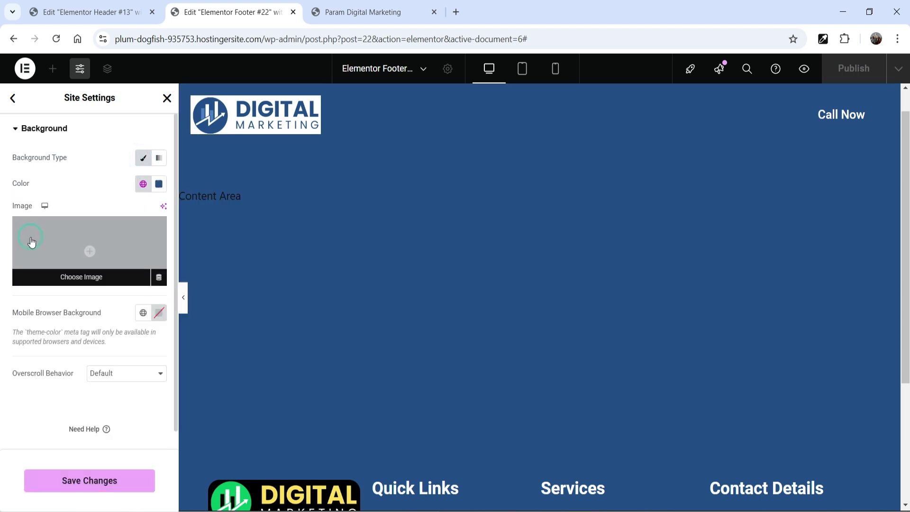
scroll(507, 247, "down", 4)
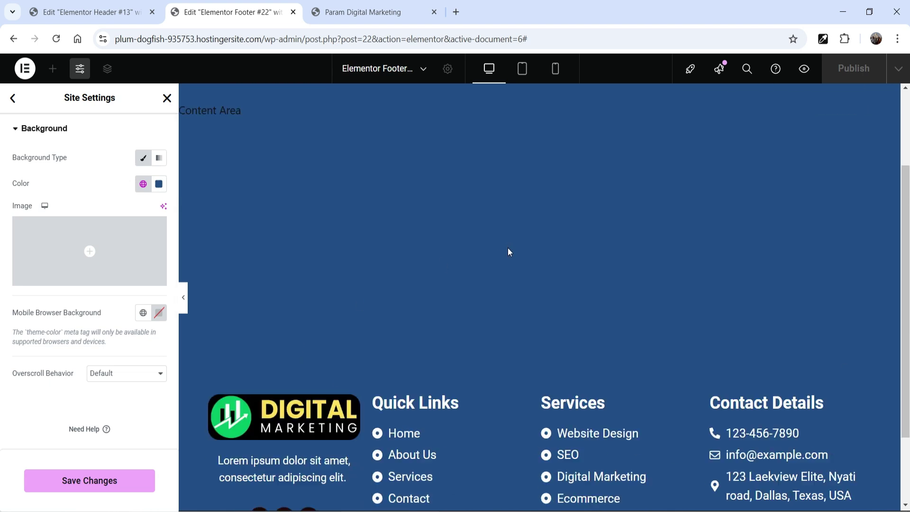
scroll(507, 248, "up", 5)
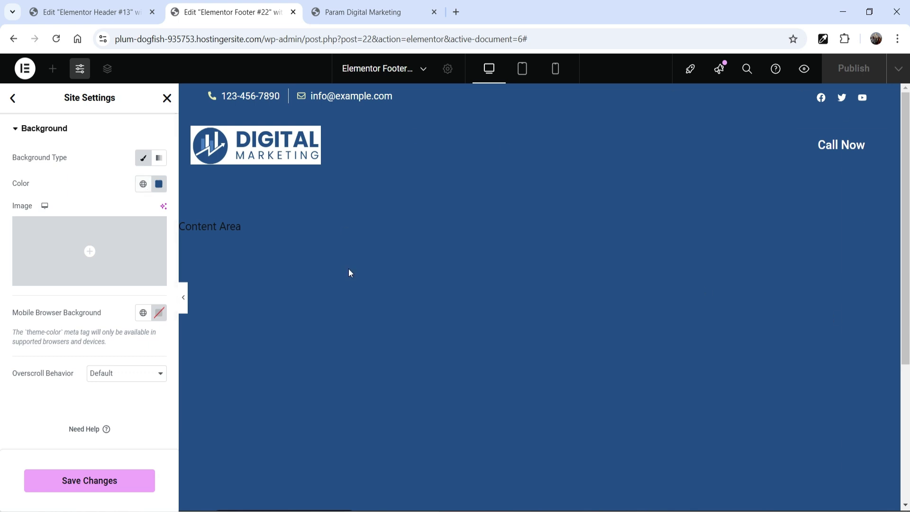
left_click(143, 184)
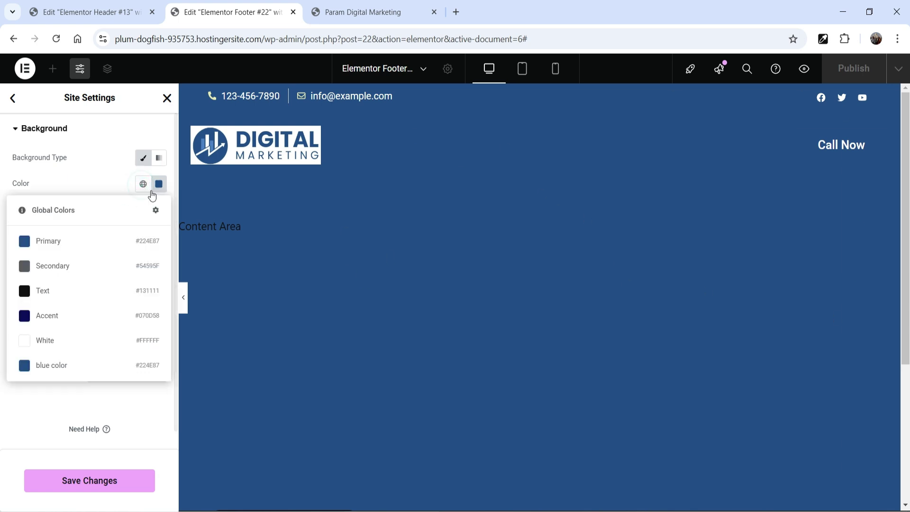
left_click(158, 184)
left_click(194, 209)
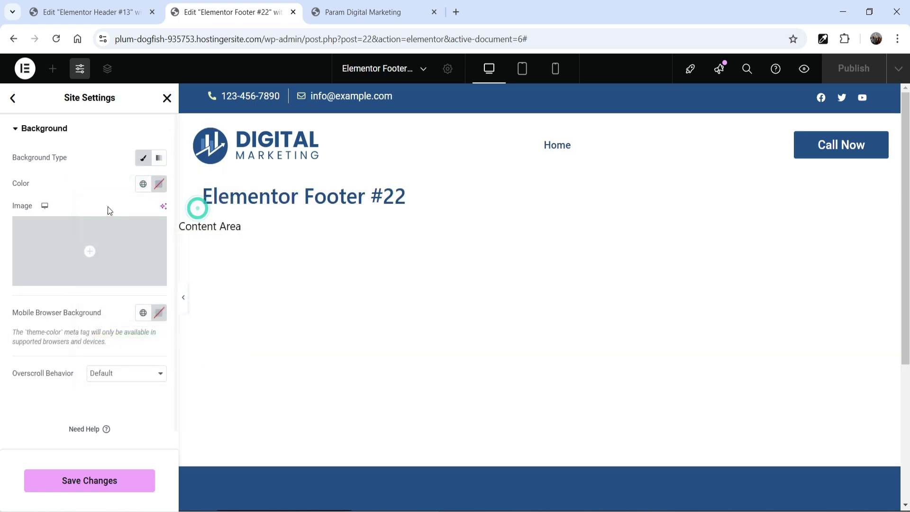
left_click(86, 200)
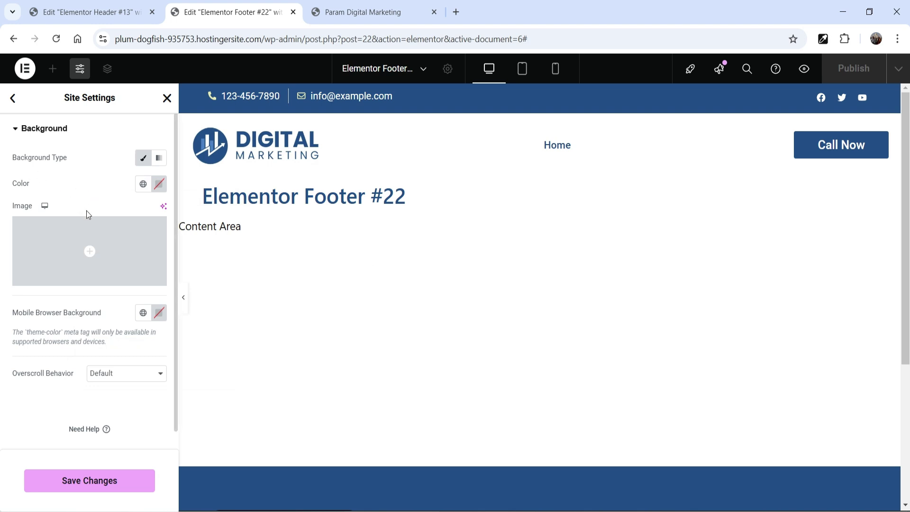
- Examine the background image option and the global colors offered for the mobile browser background
mouse_move(28, 255)
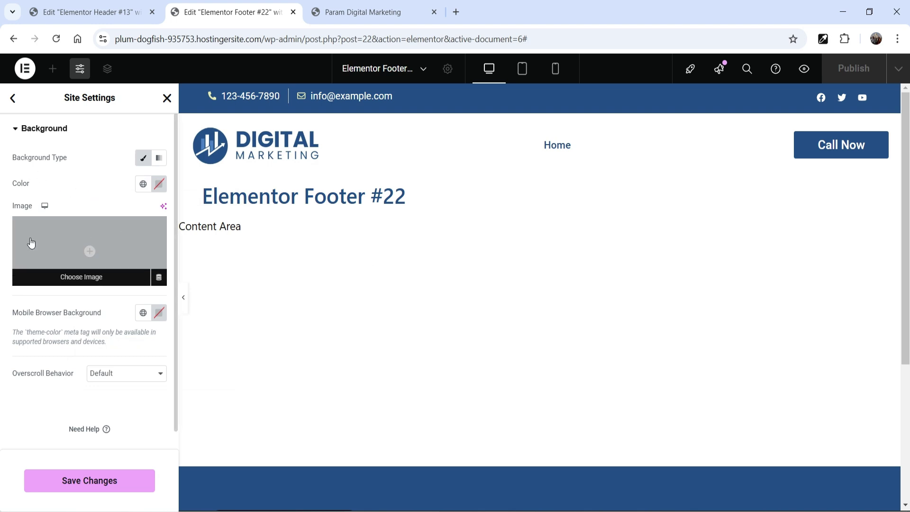
scroll(100, 268, "down", 1)
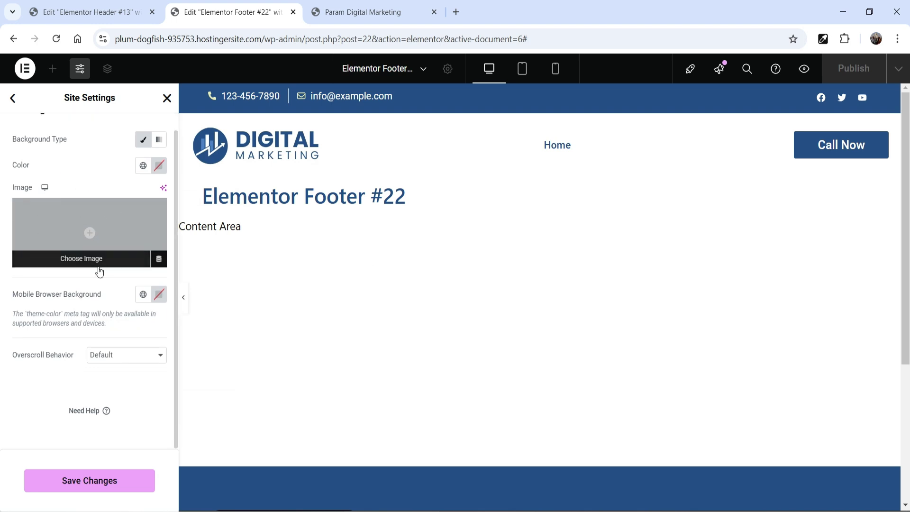
left_click(140, 303)
left_click(138, 299)
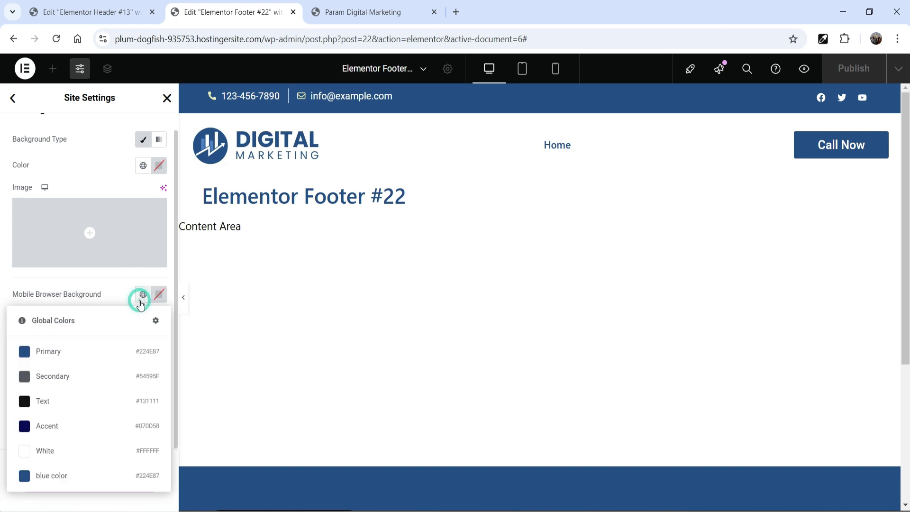
left_click(12, 98)
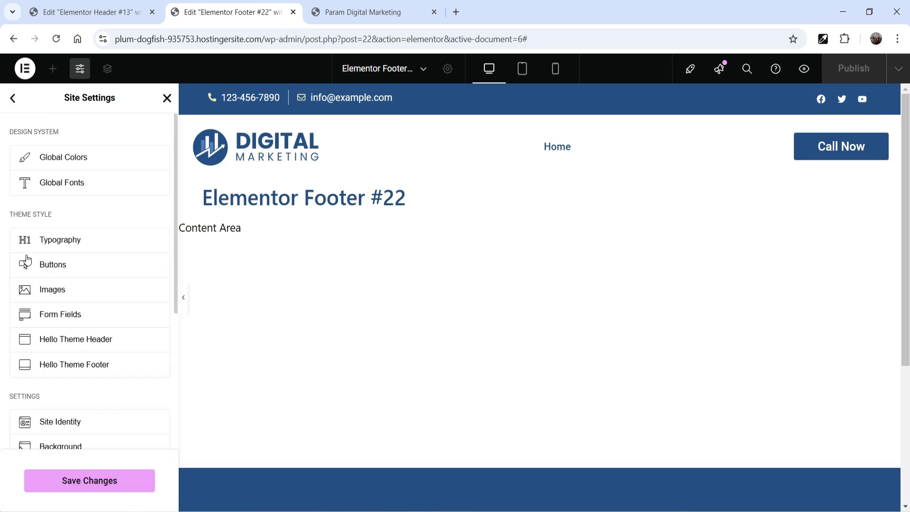
- Try a 1500 px default content width in the Layout settings, preview it at full page width and reduce it to about 1260 px
scroll(107, 228, "down", 5)
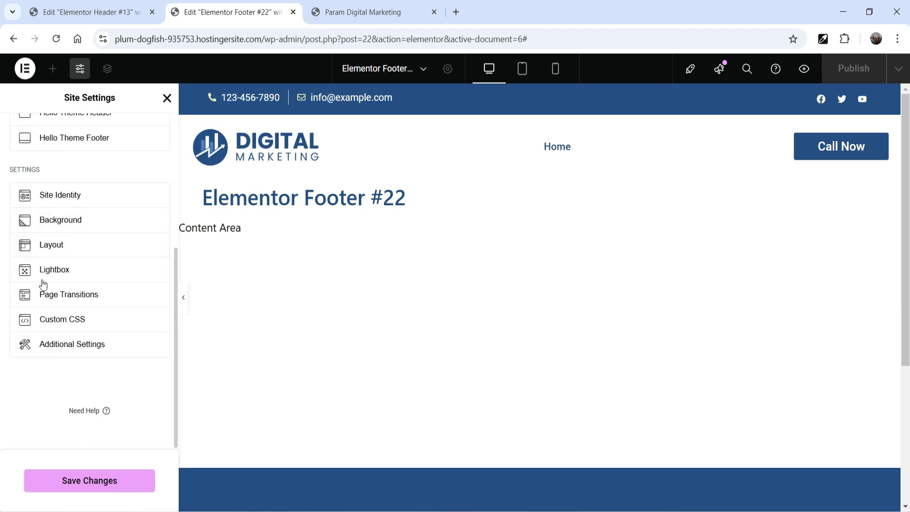
left_click(74, 247)
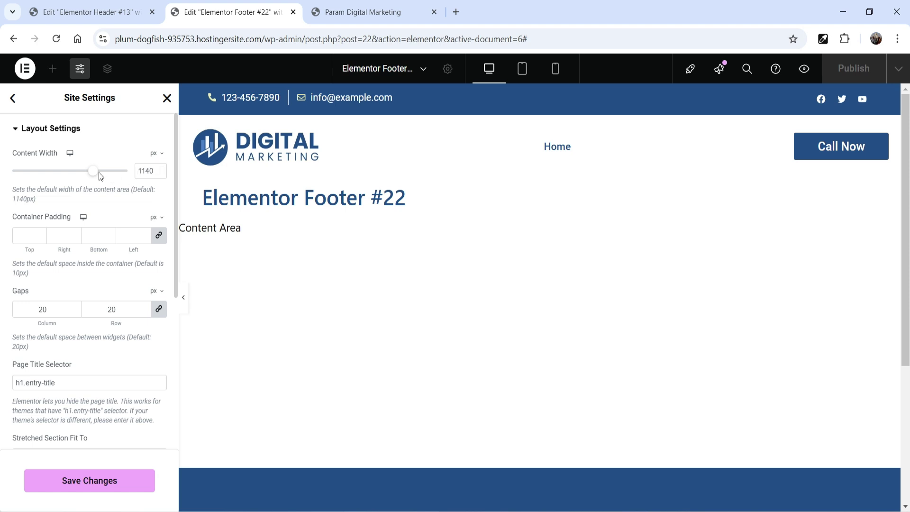
left_click_drag(96, 171, 128, 172)
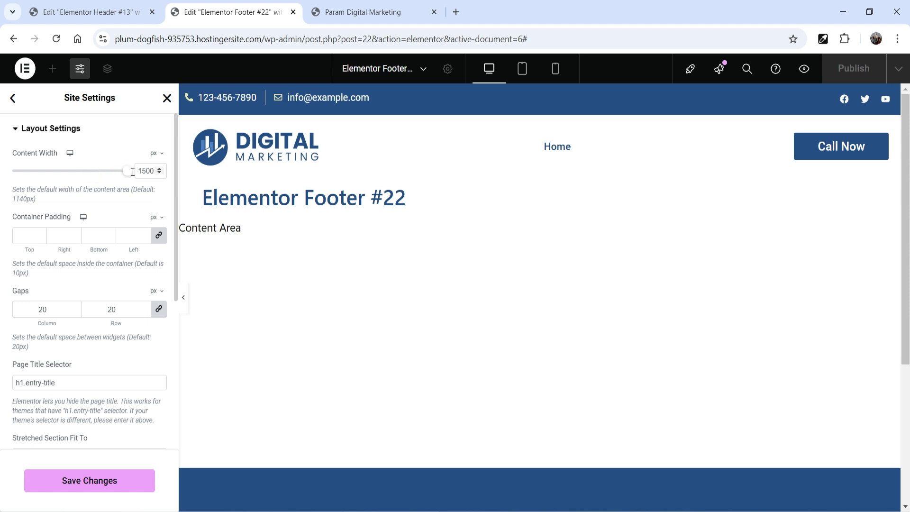
left_click(183, 297)
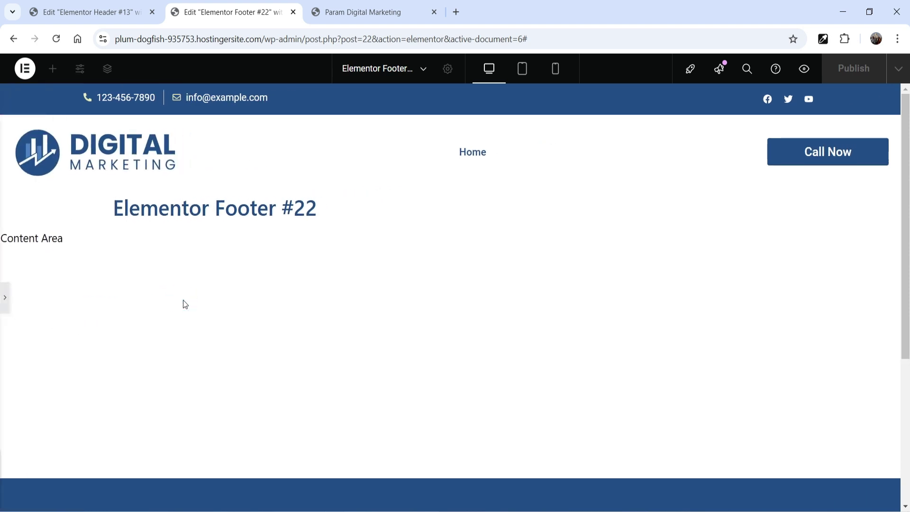
left_click(6, 298)
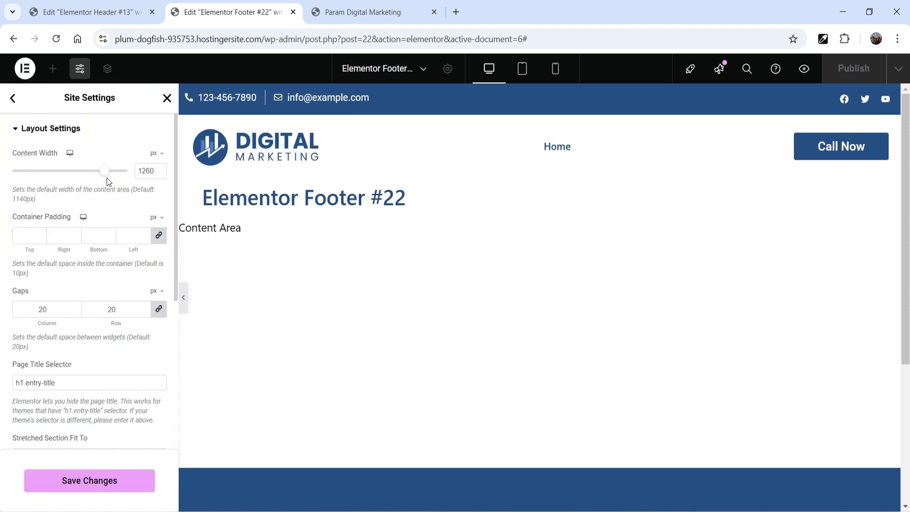
left_click(102, 170)
- Look over the remaining layout settings, the breakpoints and the Lightbox options
scroll(69, 284, "down", 1)
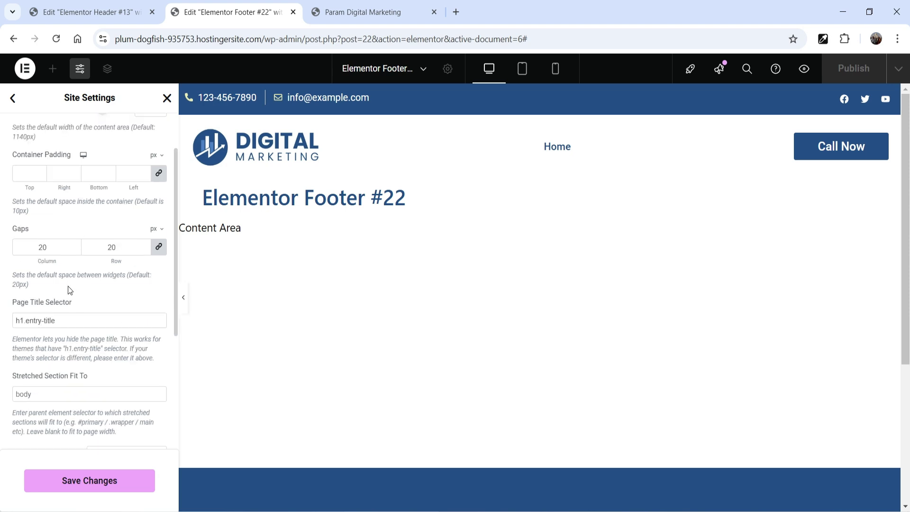
scroll(90, 260, "down", 3)
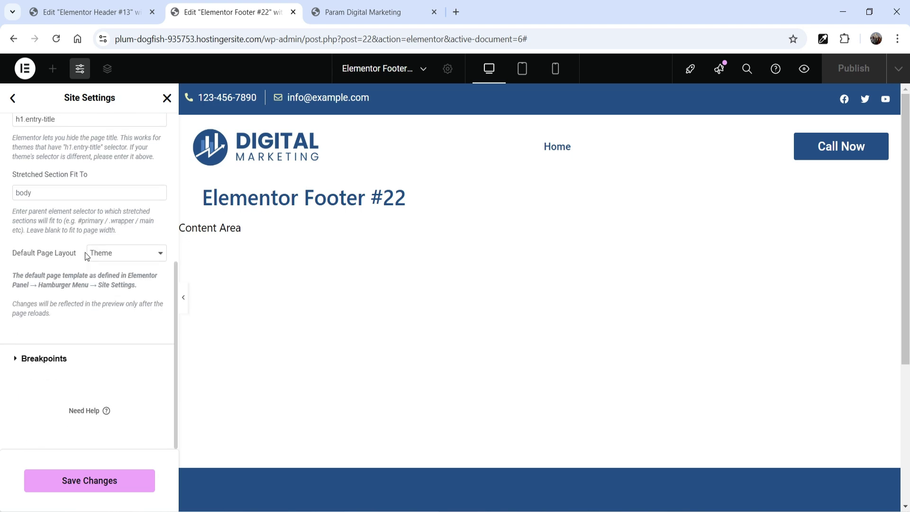
scroll(84, 252, "up", 1)
scroll(85, 254, "up", 3)
scroll(83, 253, "down", 3)
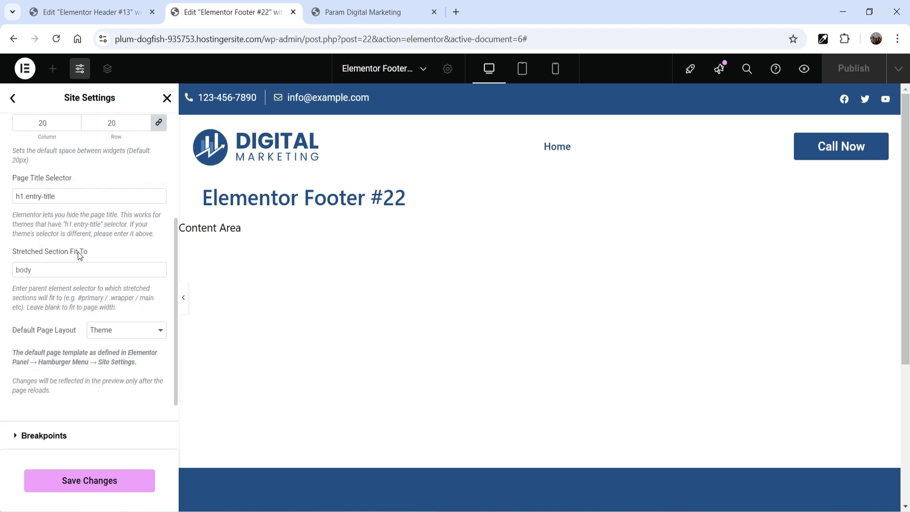
left_click(45, 436)
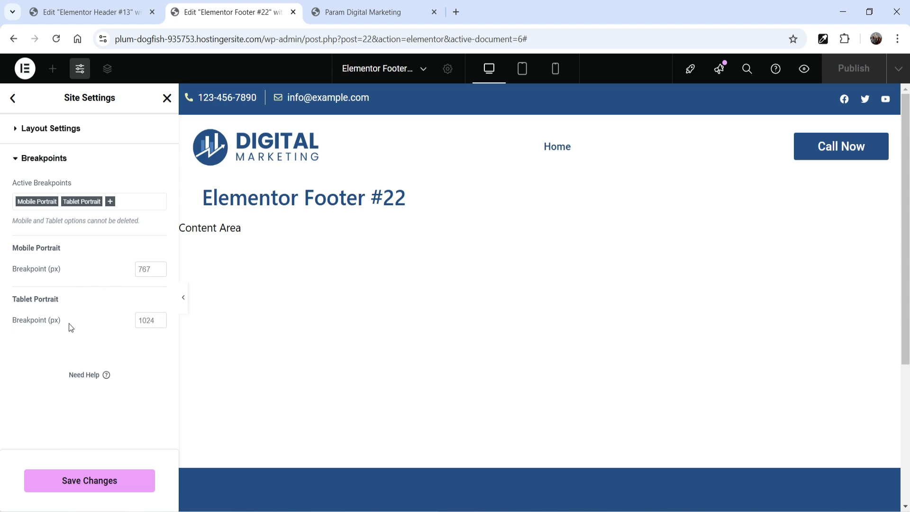
left_click(12, 100)
scroll(84, 252, "down", 5)
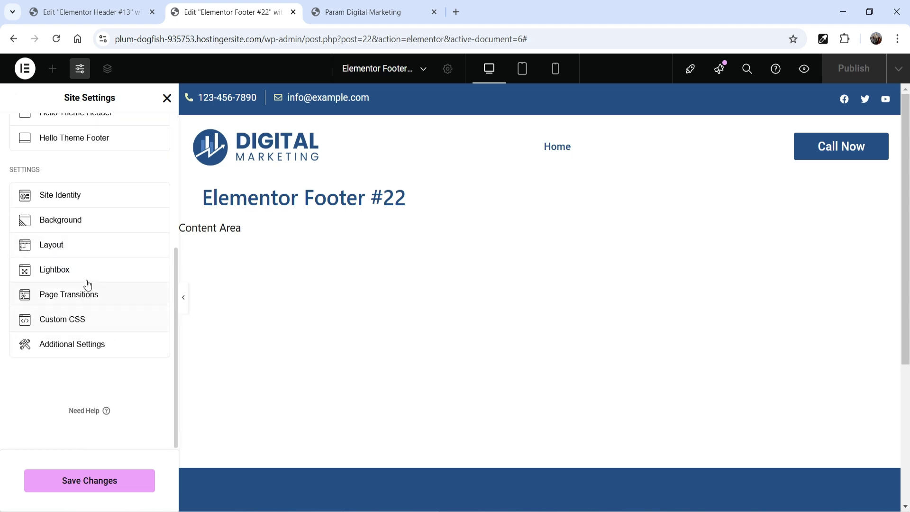
left_click(81, 266)
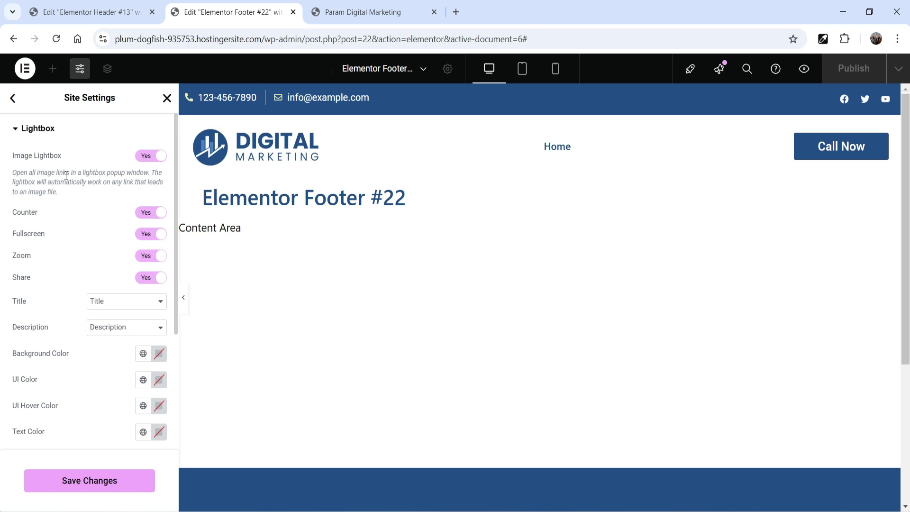
left_click(11, 98)
- Set the entrance animation in the Page Transitions settings to Zoom In
scroll(81, 325, "down", 5)
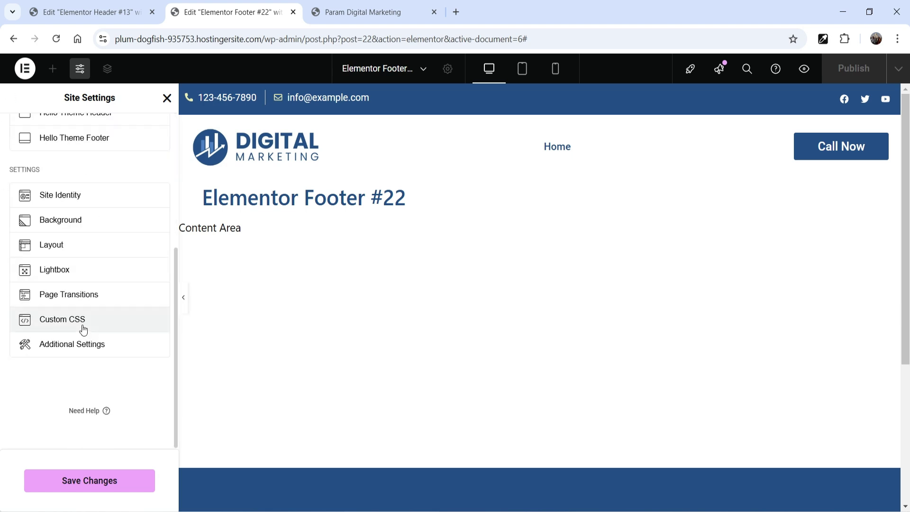
left_click(91, 296)
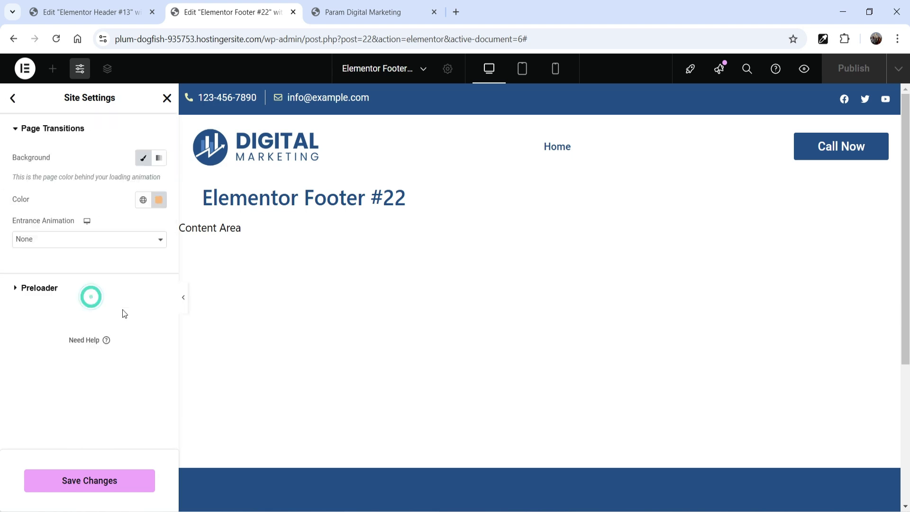
left_click(140, 239)
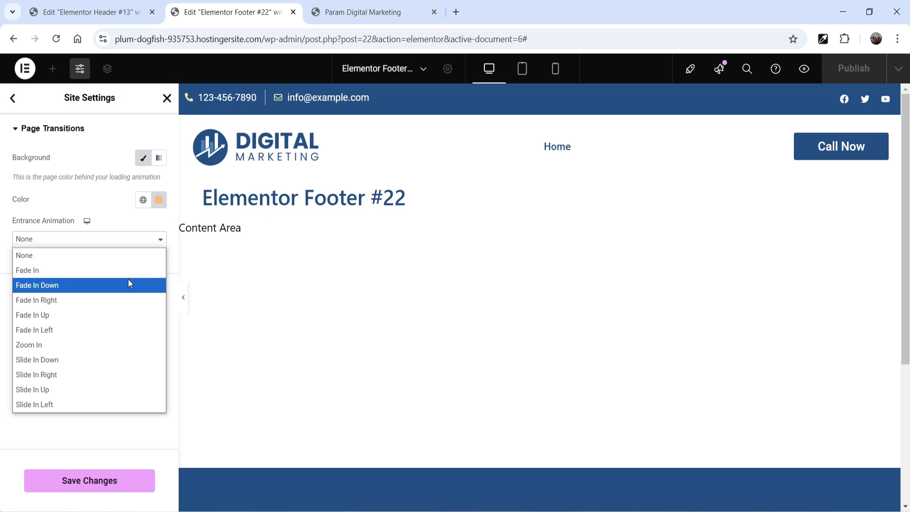
left_click(65, 347)
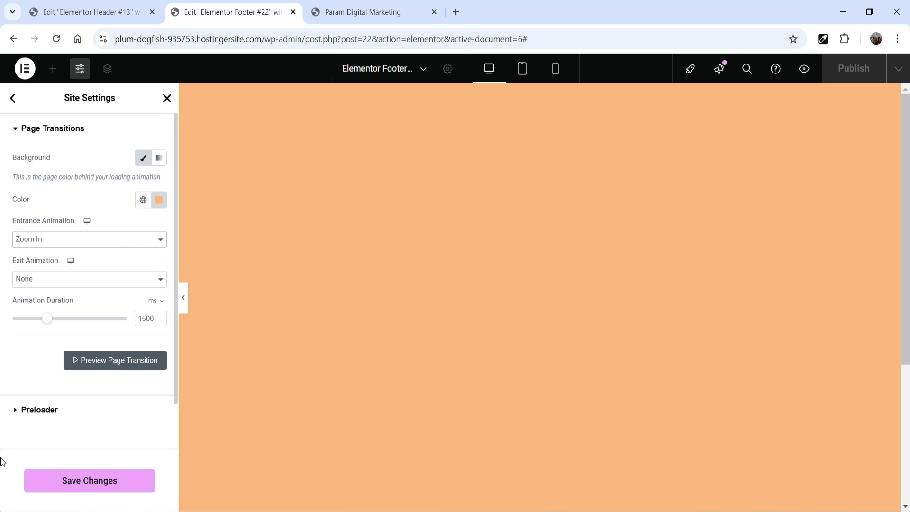
- Set the page transition entrance animation to None and expand the Preloader section
left_click(53, 239)
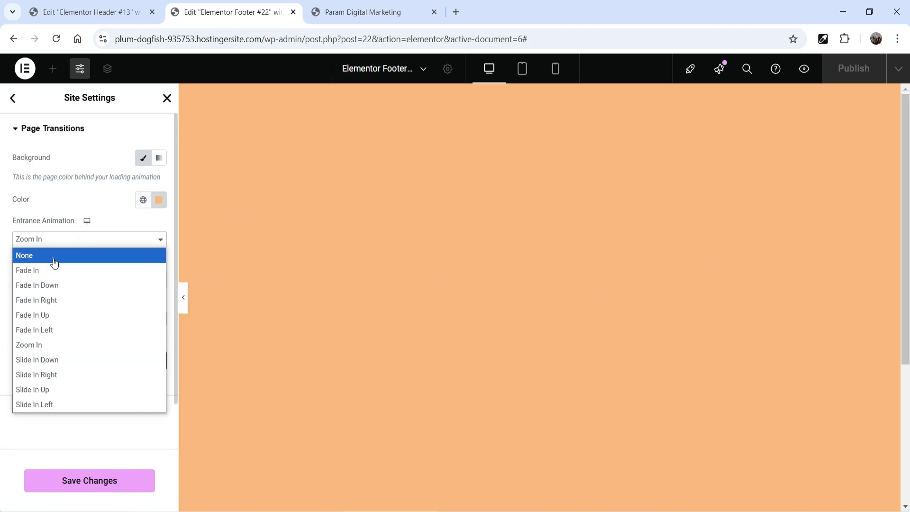
left_click(53, 257)
left_click(51, 289)
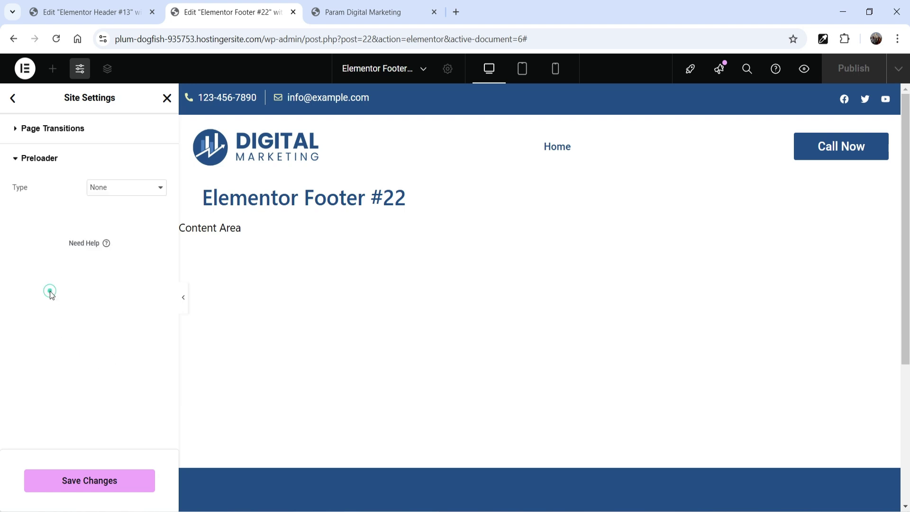
- Try the Animation, Icon and Image preloader types and settle on Icon
left_click(119, 189)
left_click(122, 220)
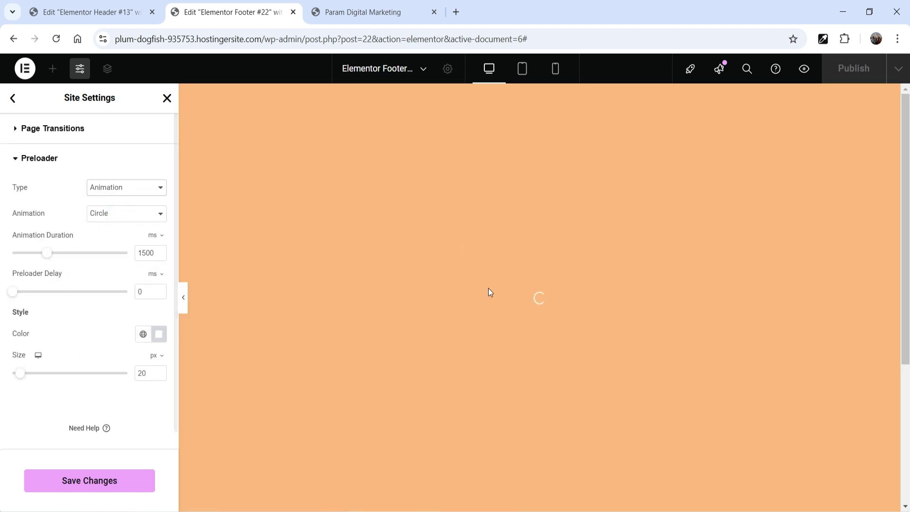
left_click(116, 187)
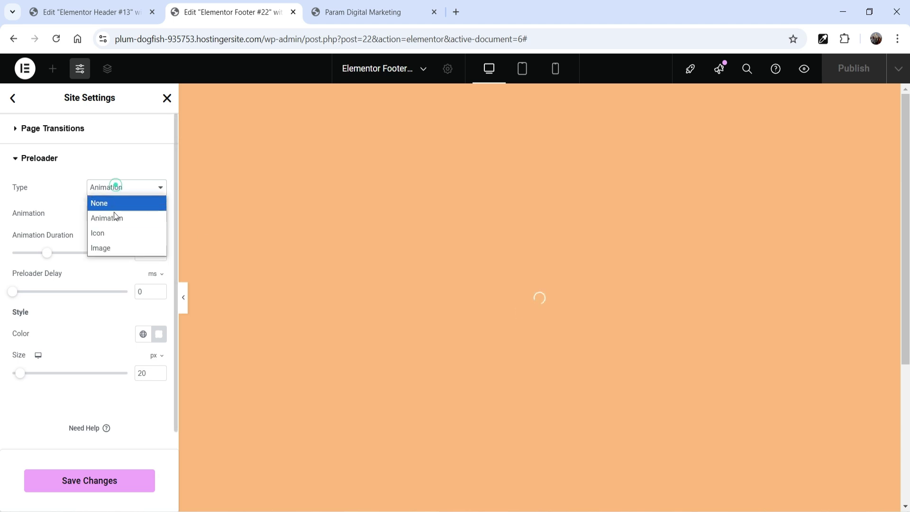
left_click(114, 234)
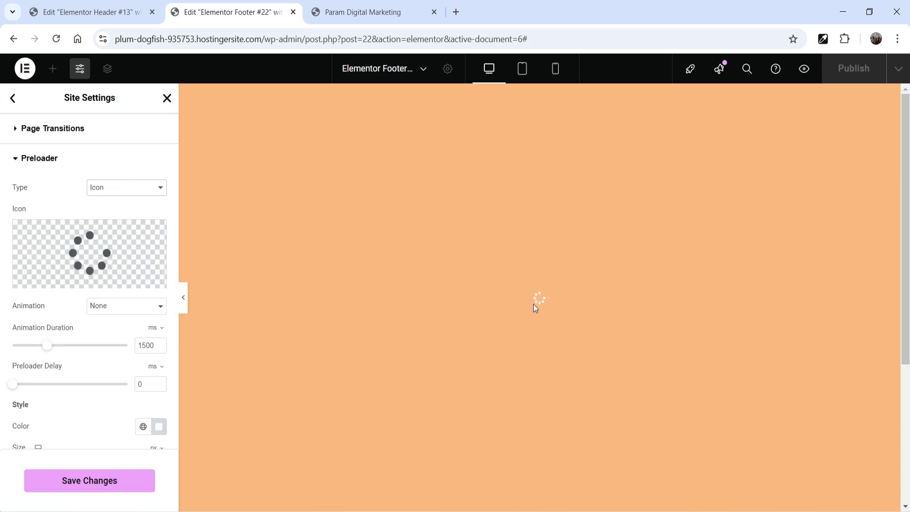
left_click(111, 187)
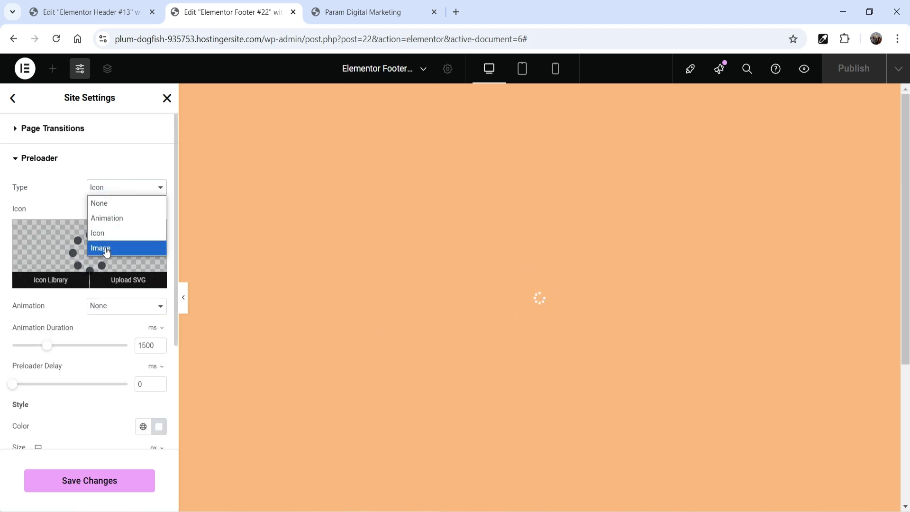
left_click(108, 248)
left_click(130, 188)
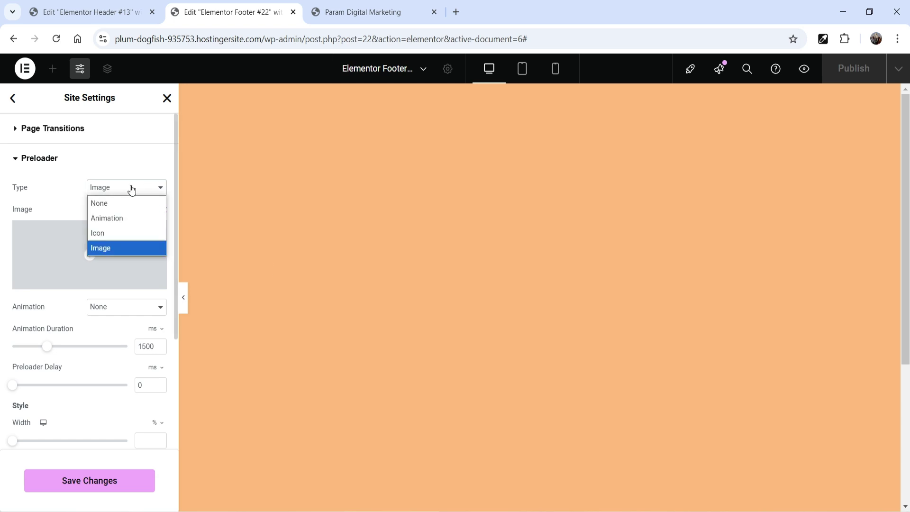
left_click(108, 234)
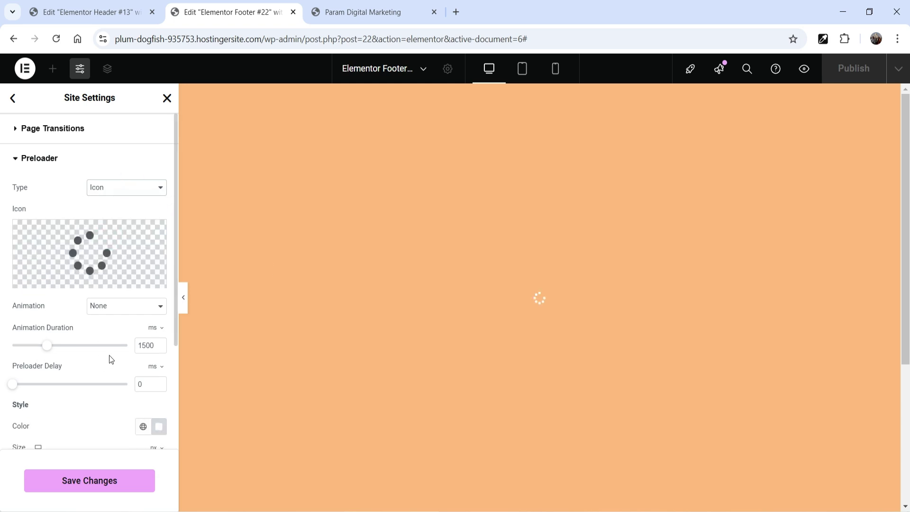
- Try the Spinning, Bounce and Flash animations on the preloader icon and look through the icon library without replacing the icon
scroll(43, 364, "down", 2)
left_click(118, 187)
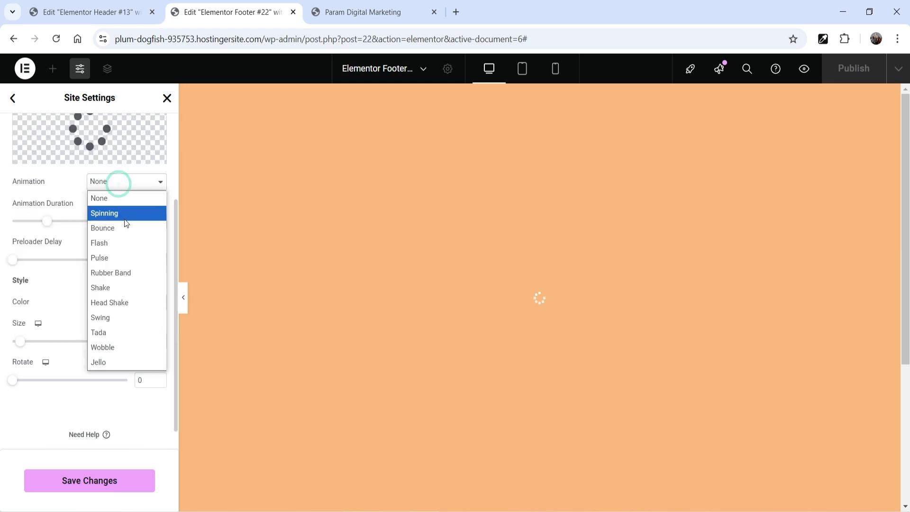
left_click(124, 219)
left_click(121, 198)
left_click(117, 245)
left_click(113, 196)
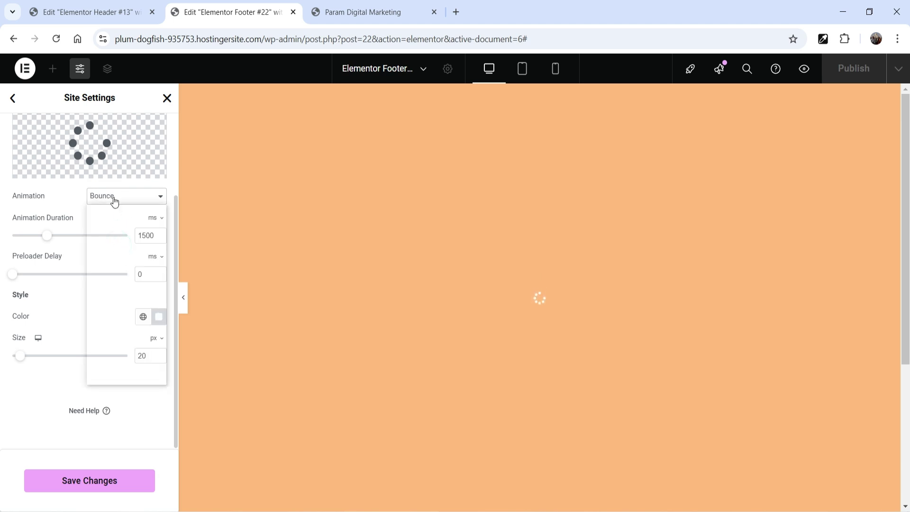
left_click(115, 260)
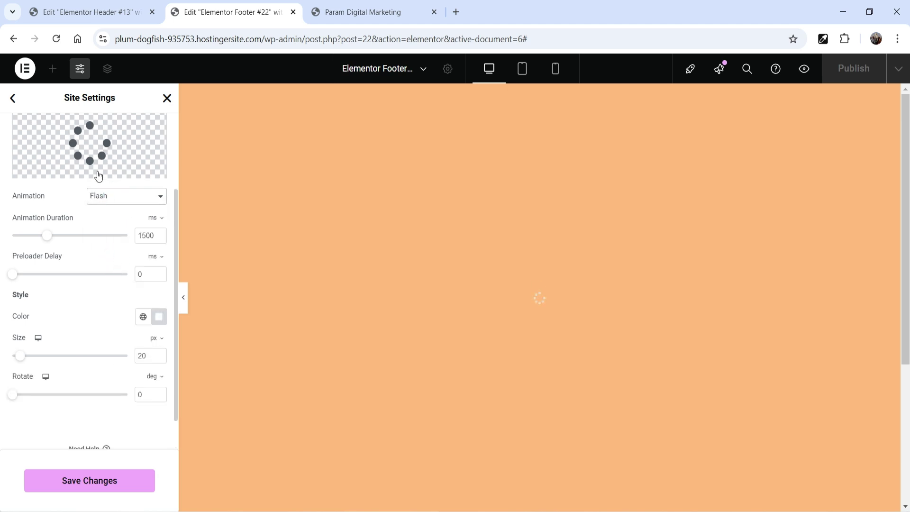
left_click(90, 150)
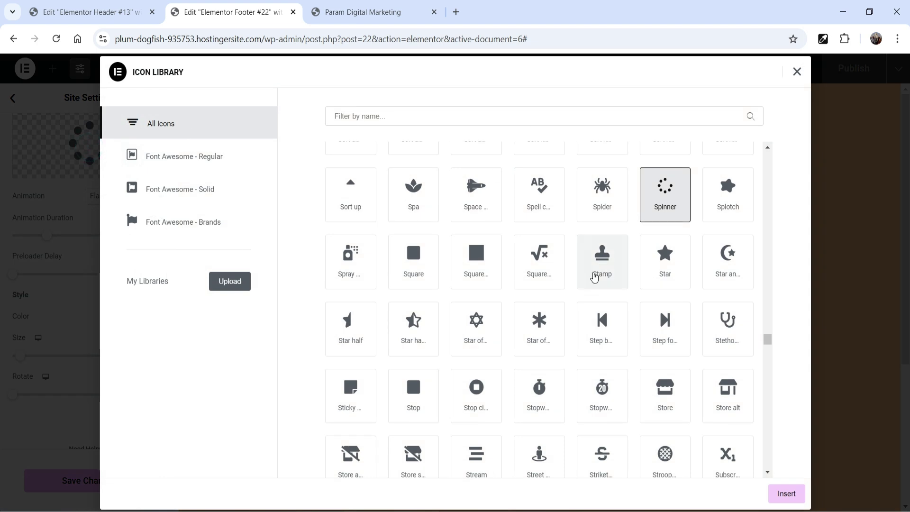
left_click(797, 72)
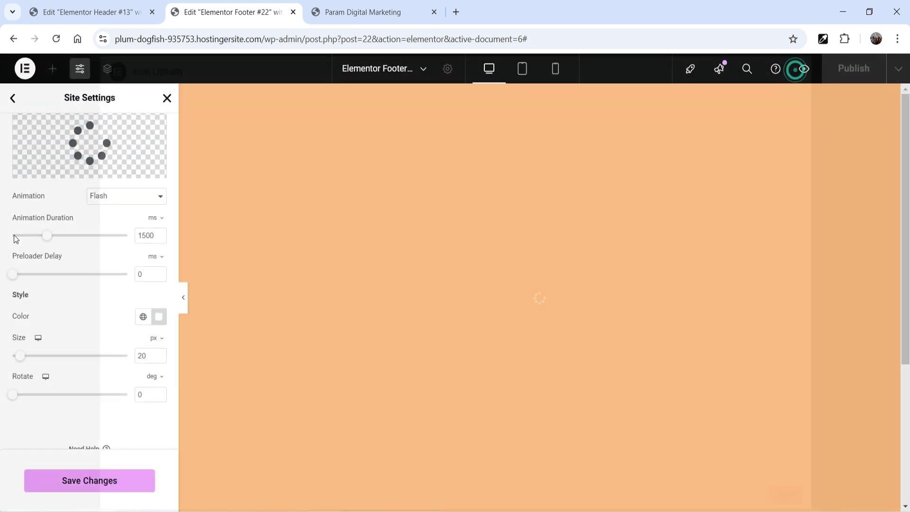
- Enlarge the preloader icon to about 103 px, set its animation to Spinning and save the site settings
left_click_drag(21, 359, 54, 360)
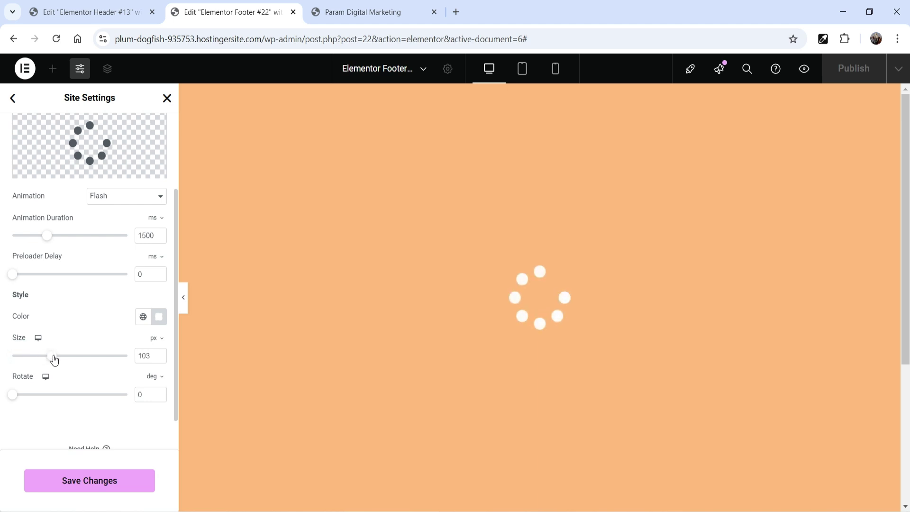
left_click(115, 195)
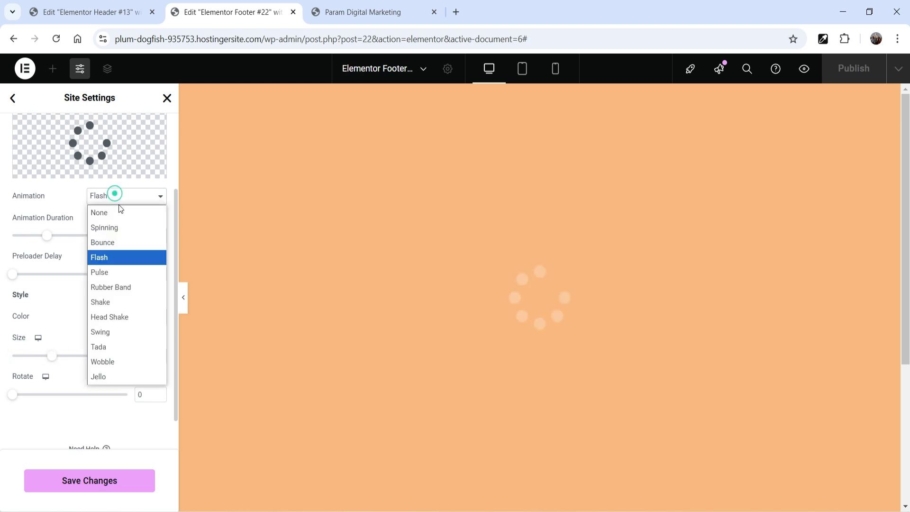
left_click(120, 229)
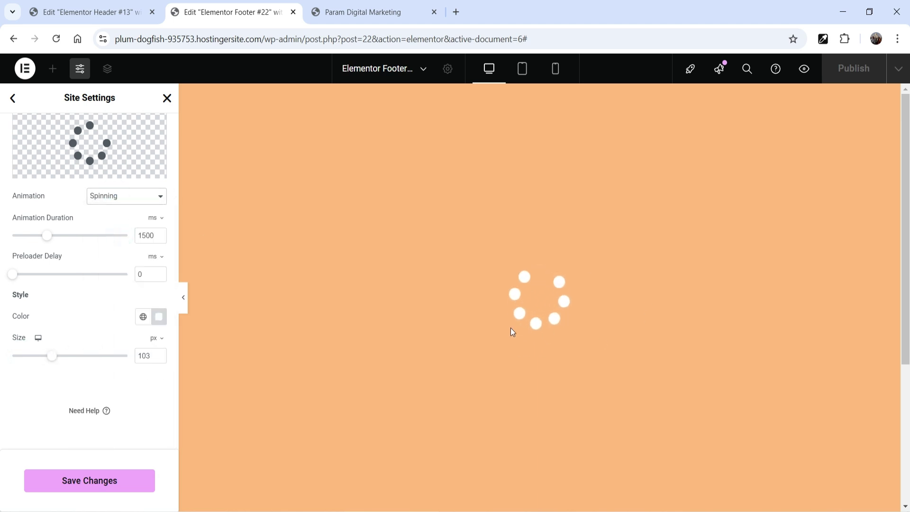
scroll(95, 426, "up", 3)
left_click(97, 488)
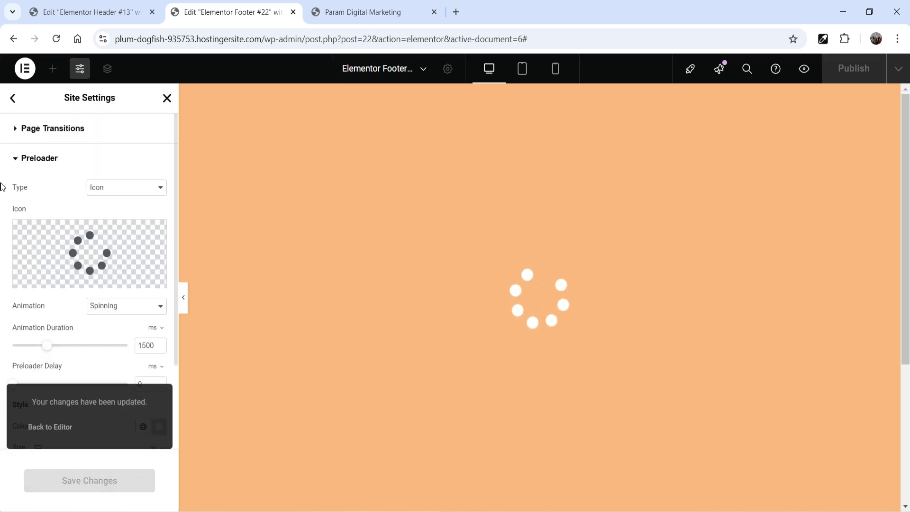
- Examine the Custom CSS section of the Site Settings and return to the settings overview
left_click(13, 98)
scroll(119, 348, "down", 1)
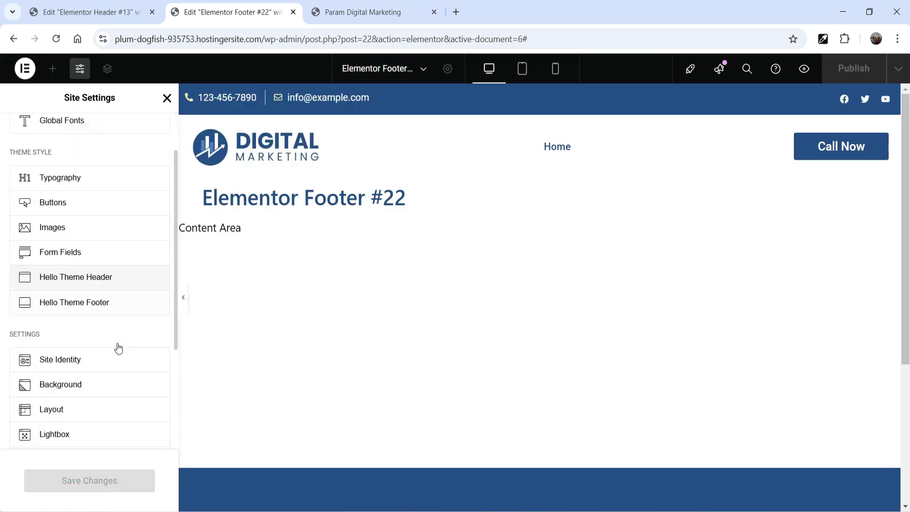
scroll(118, 348, "down", 3)
left_click(96, 315)
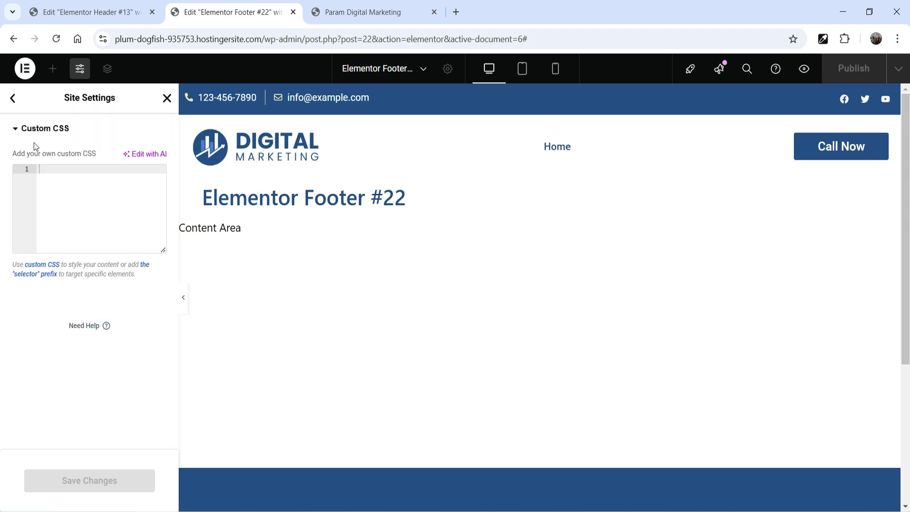
left_click(13, 98)
- Open Additional Settings and look over Elementor's General settings and the Integrations API fields
scroll(76, 398, "down", 5)
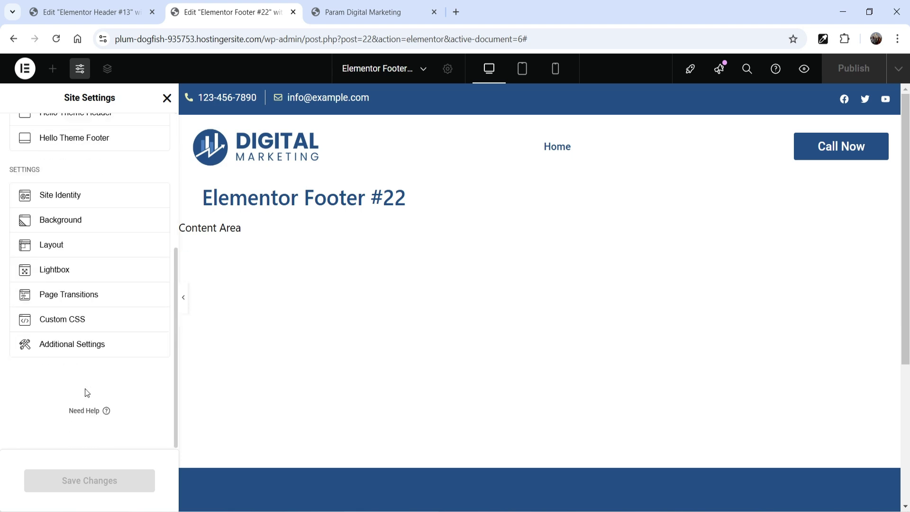
left_click(86, 350)
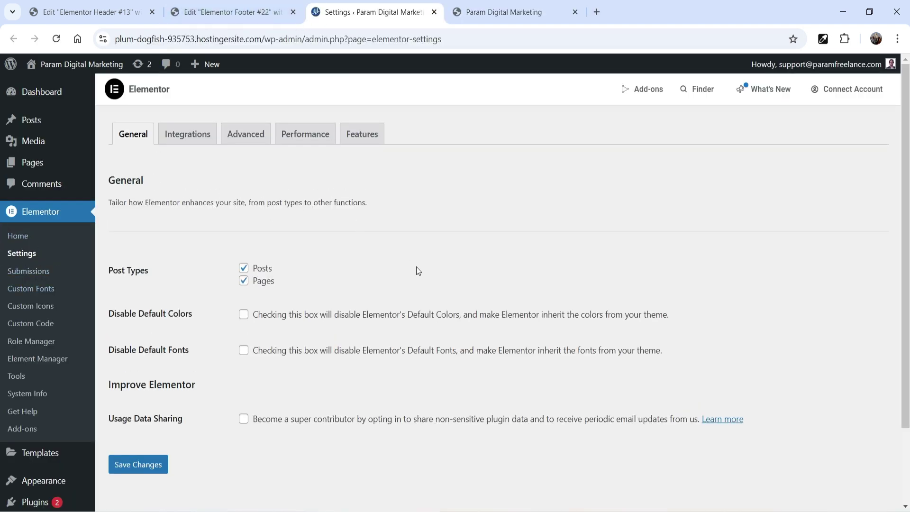
left_click(187, 133)
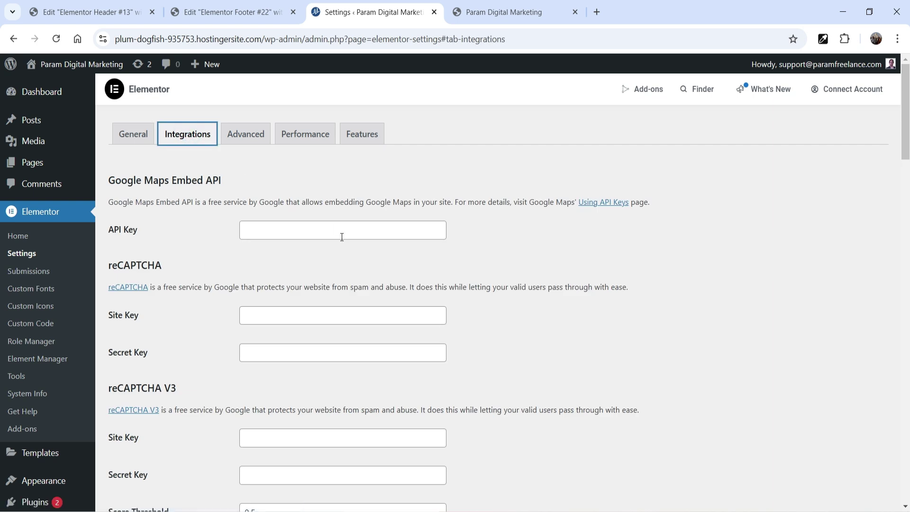
scroll(220, 297, "down", 2)
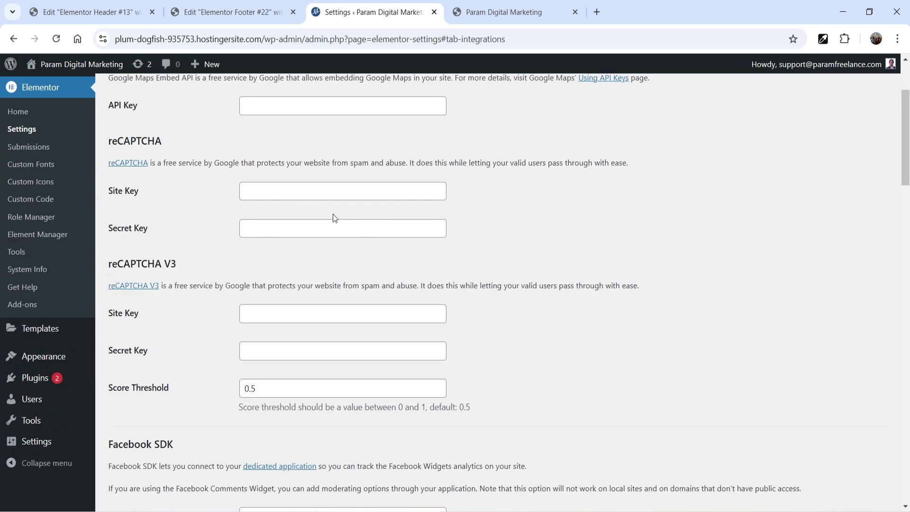
scroll(313, 218, "down", 4)
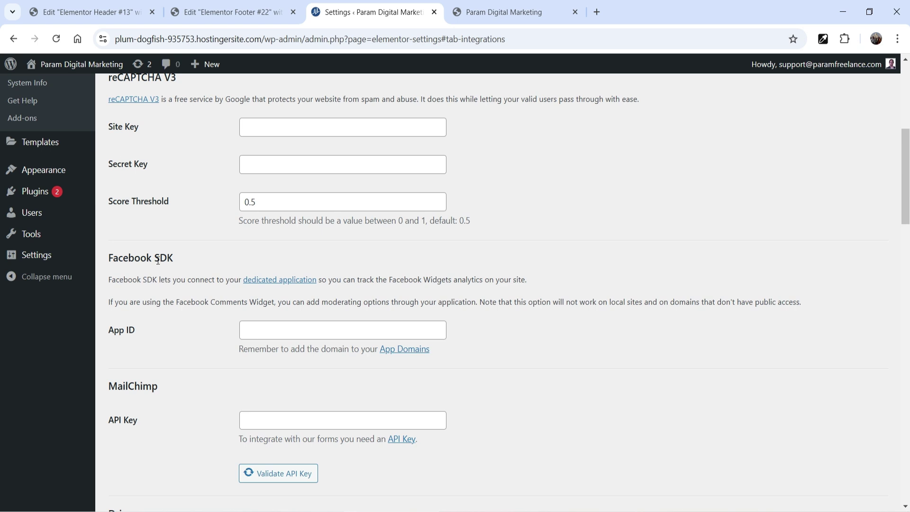
scroll(157, 260, "down", 6)
scroll(157, 278, "up", 12)
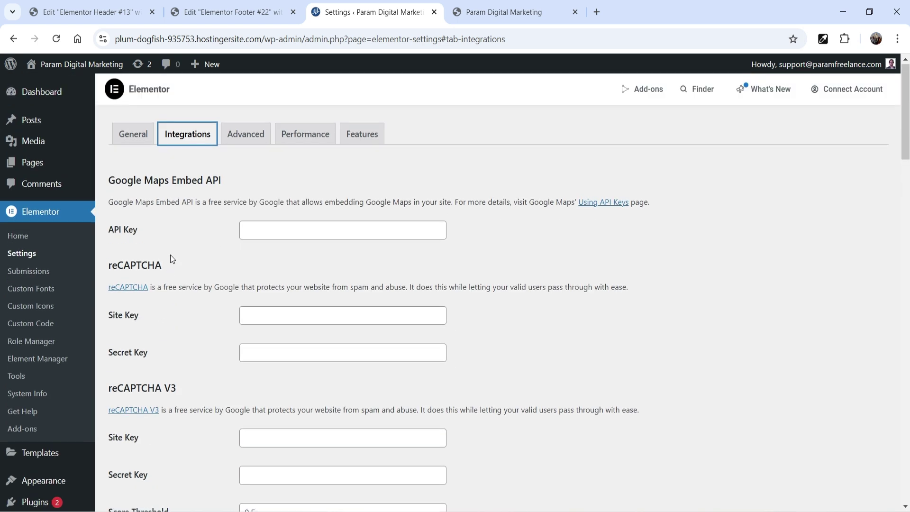
- Review Elementor's Advanced, Performance and Features settings, including the ongoing experiments and stable features
left_click(245, 134)
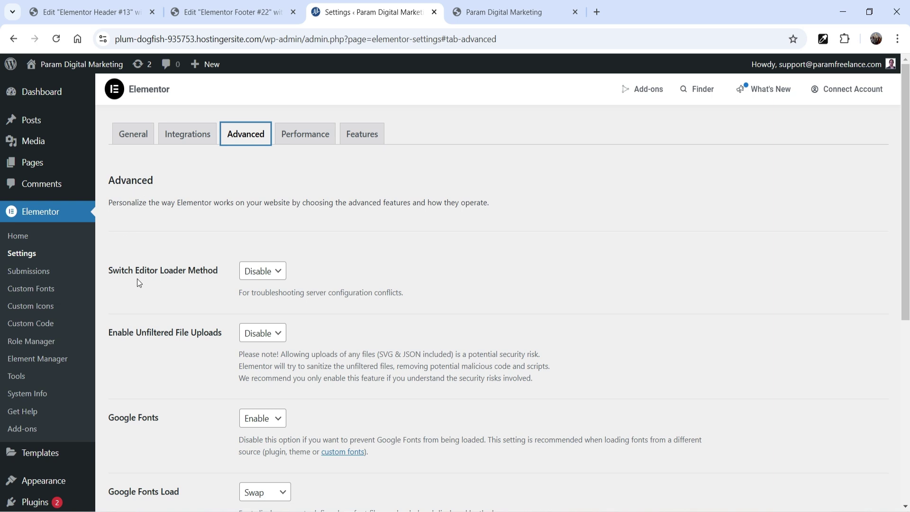
scroll(189, 274, "down", 3)
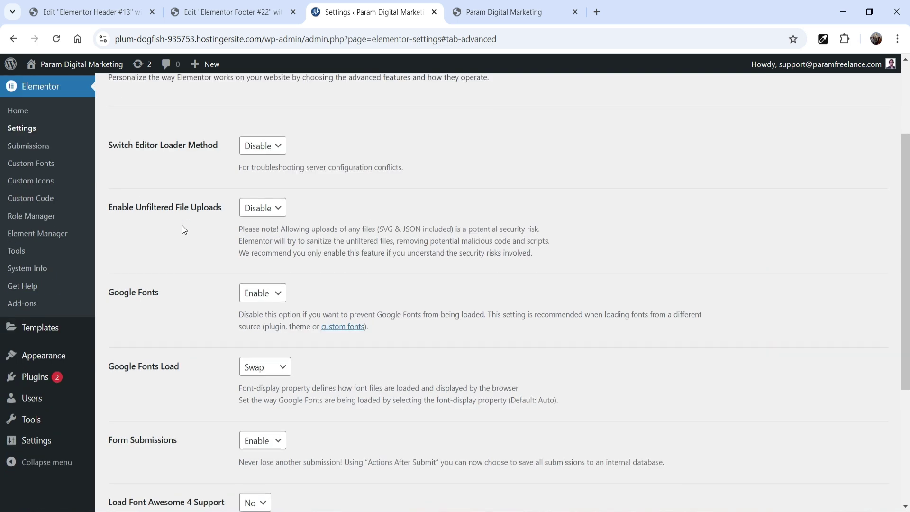
scroll(185, 227, "up", 3)
left_click(304, 134)
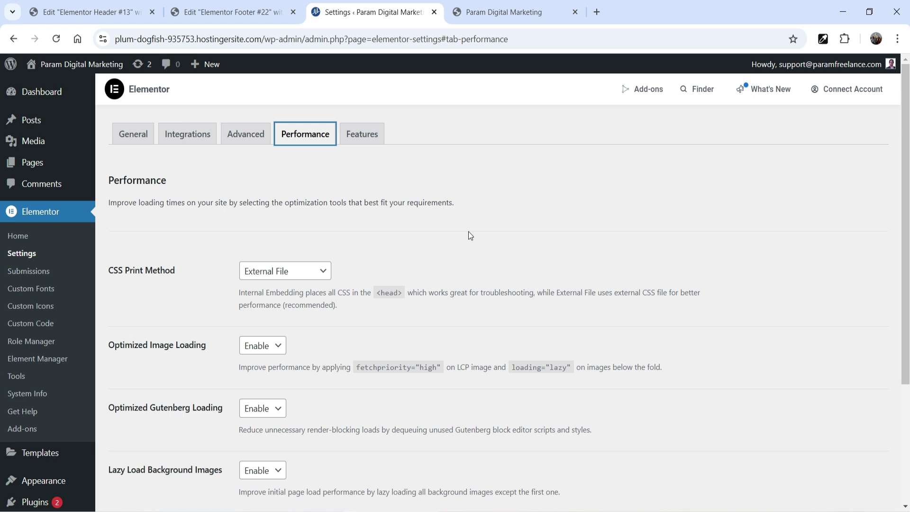
left_click(361, 134)
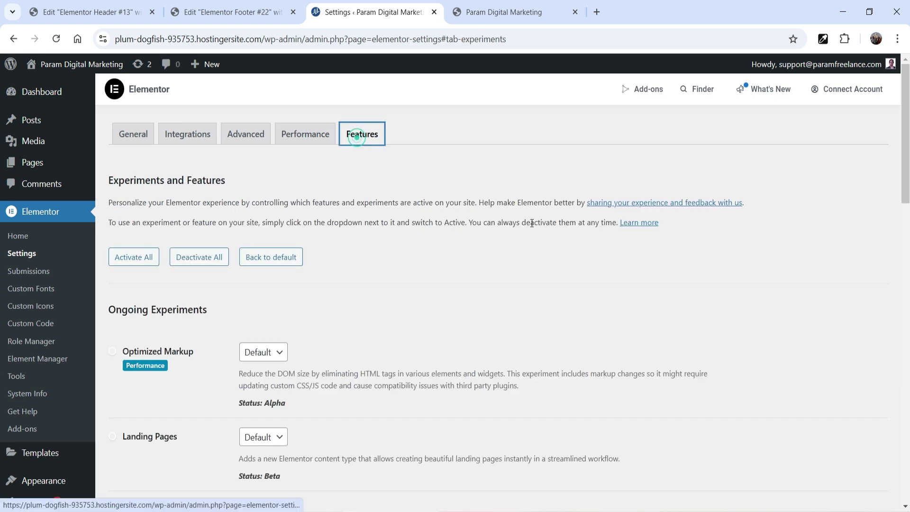
scroll(533, 249, "down", 2)
scroll(203, 222, "down", 12)
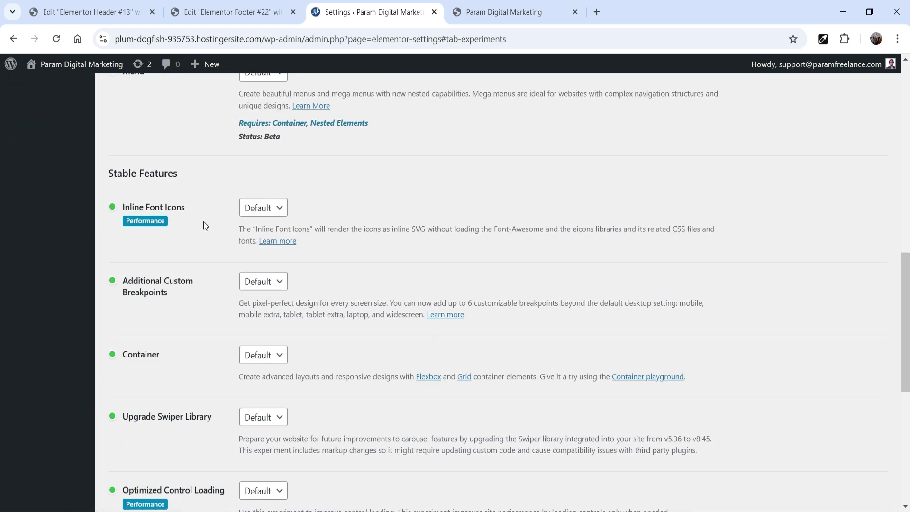
scroll(203, 232, "down", 2)
scroll(197, 235, "up", 15)
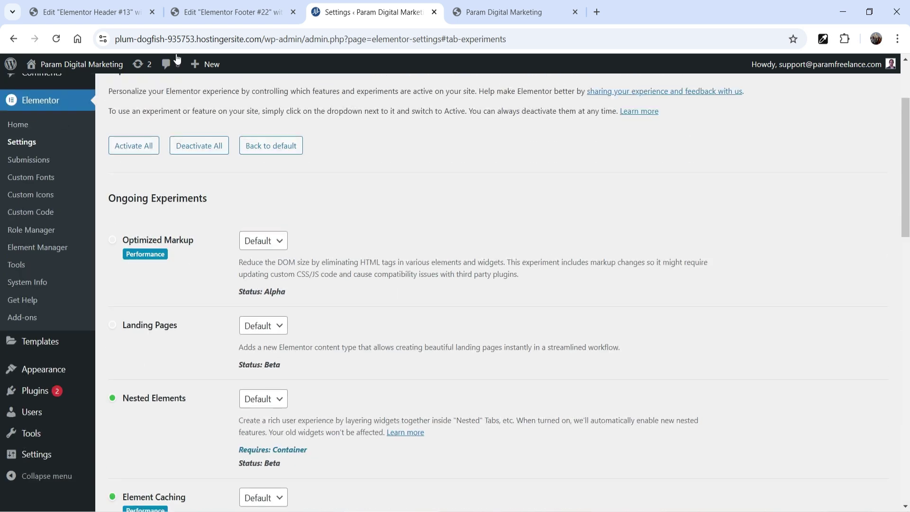
- Return to the footer editor, closing the Elementor settings page, and exit Site Settings
left_click(230, 8)
left_click(434, 13)
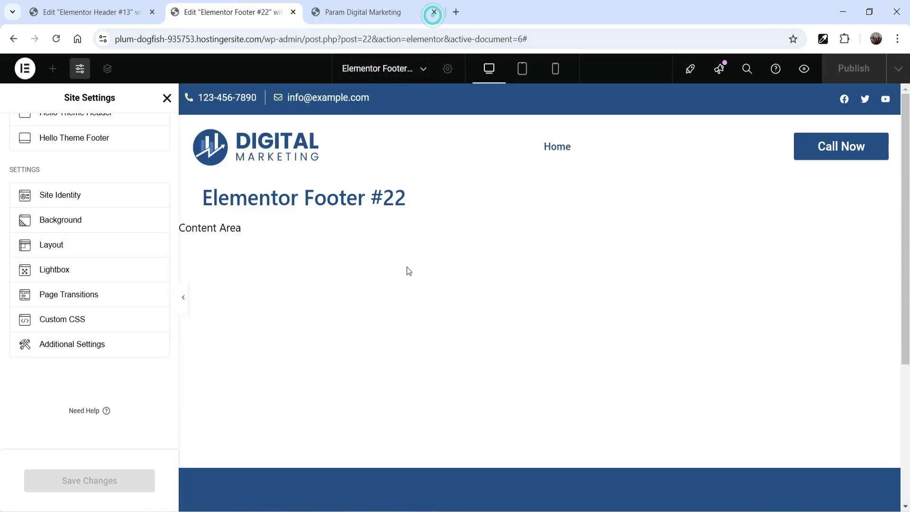
scroll(95, 284, "up", 5)
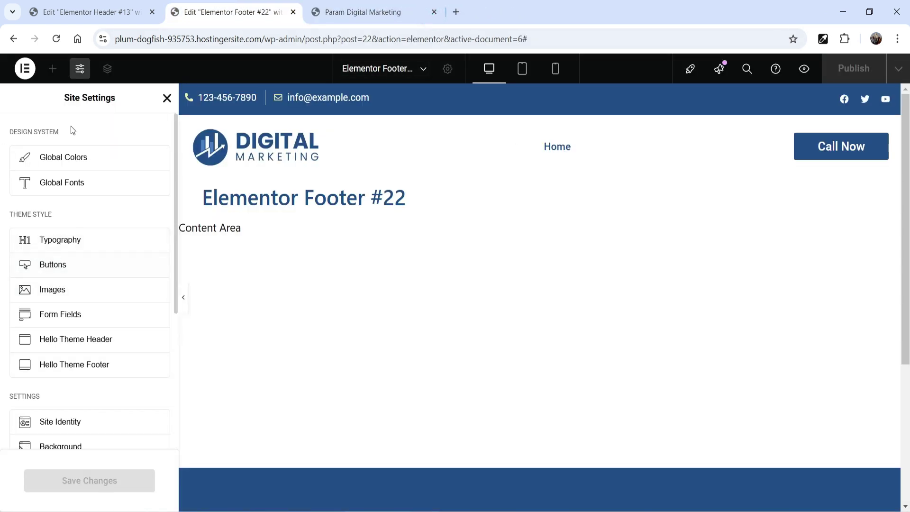
left_click(166, 99)
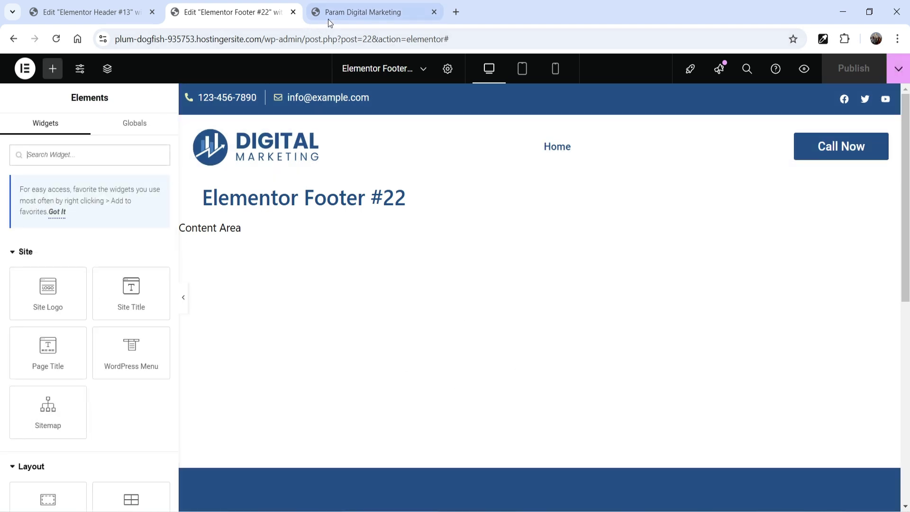
- Reload the live Param Digital Marketing home page to check the saved site settings and preloader
left_click(363, 12)
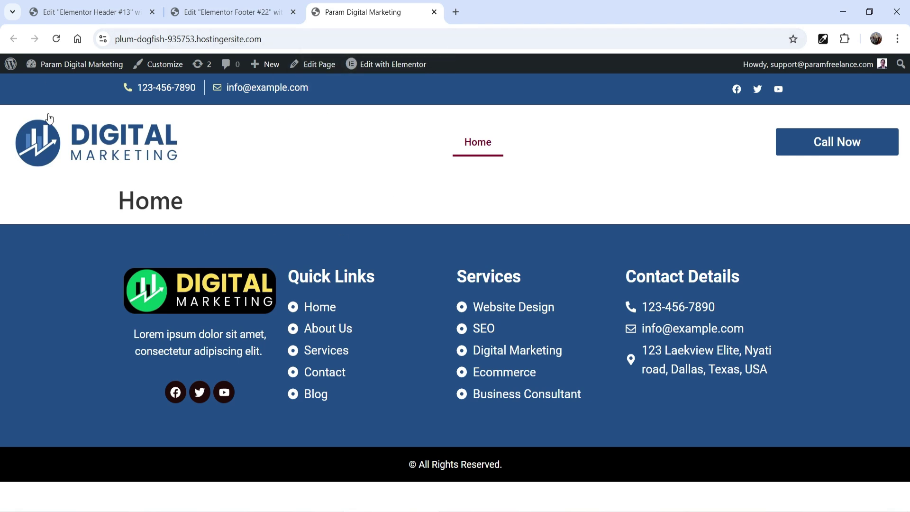
left_click(57, 39)
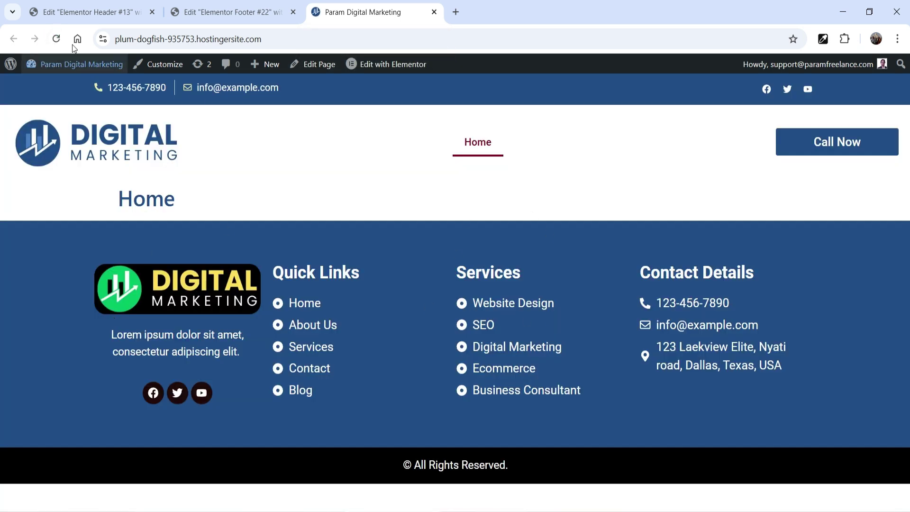
left_click(57, 38)
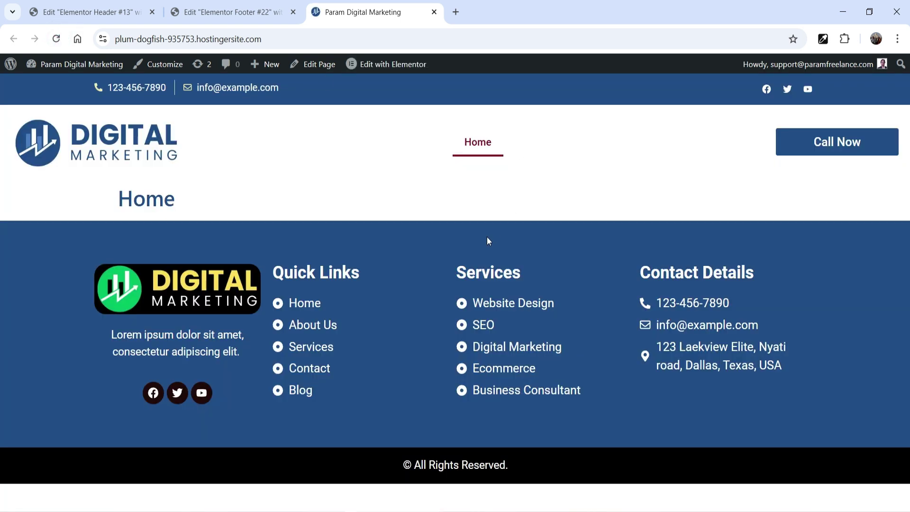